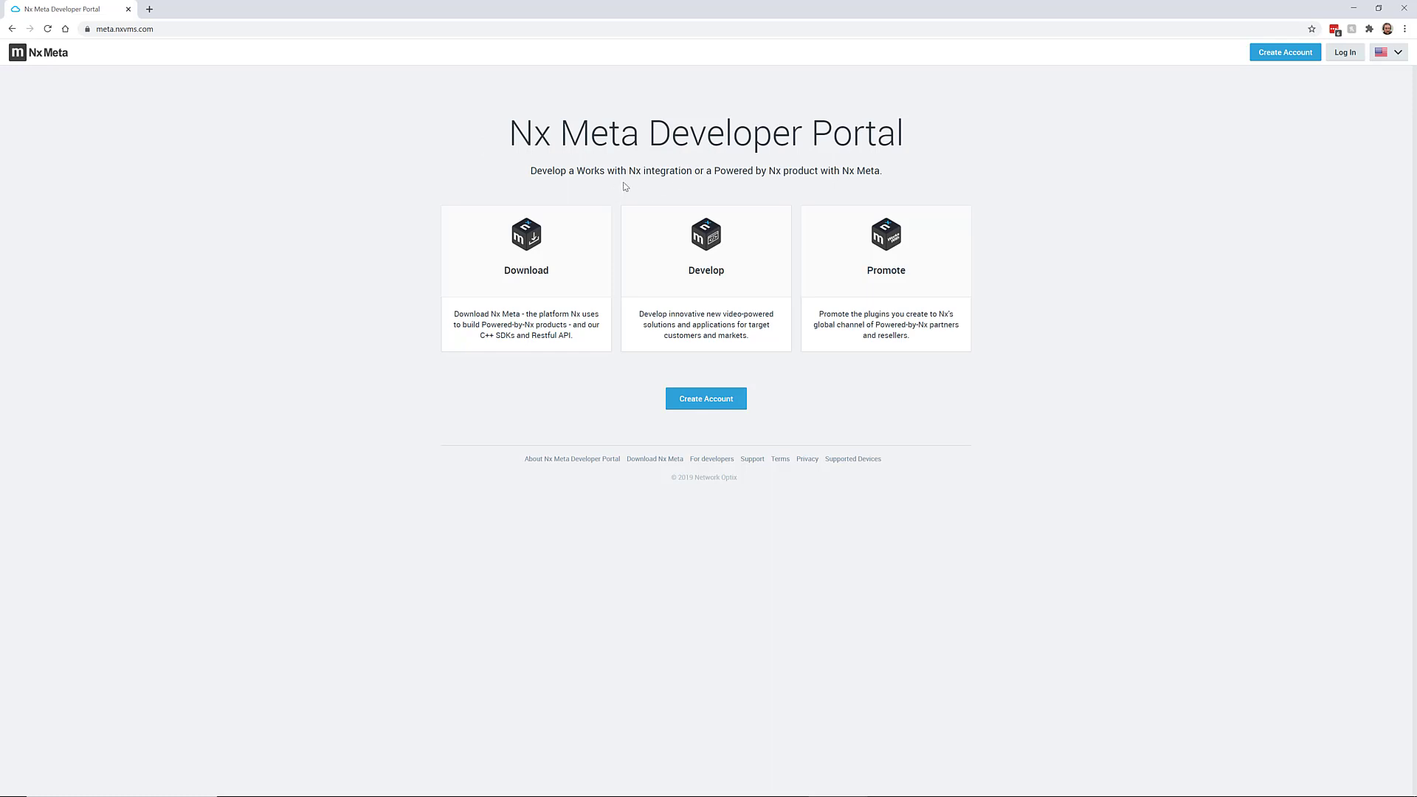
Open the registration form and delete the pre-filled email so name and email fields are empty
{"action": "left_click", "coordinate": [1285, 52]}
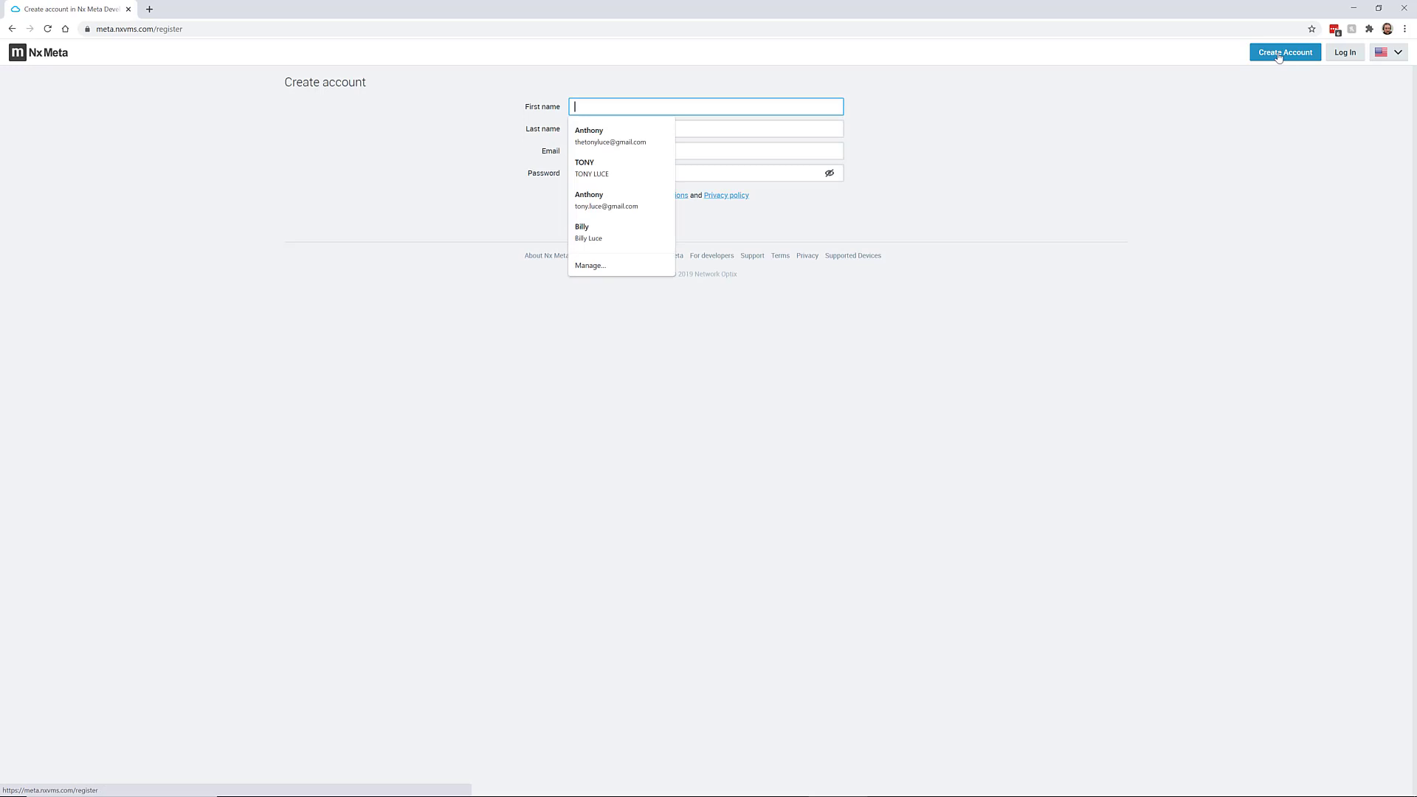
{"action": "left_click", "coordinate": [1023, 209]}
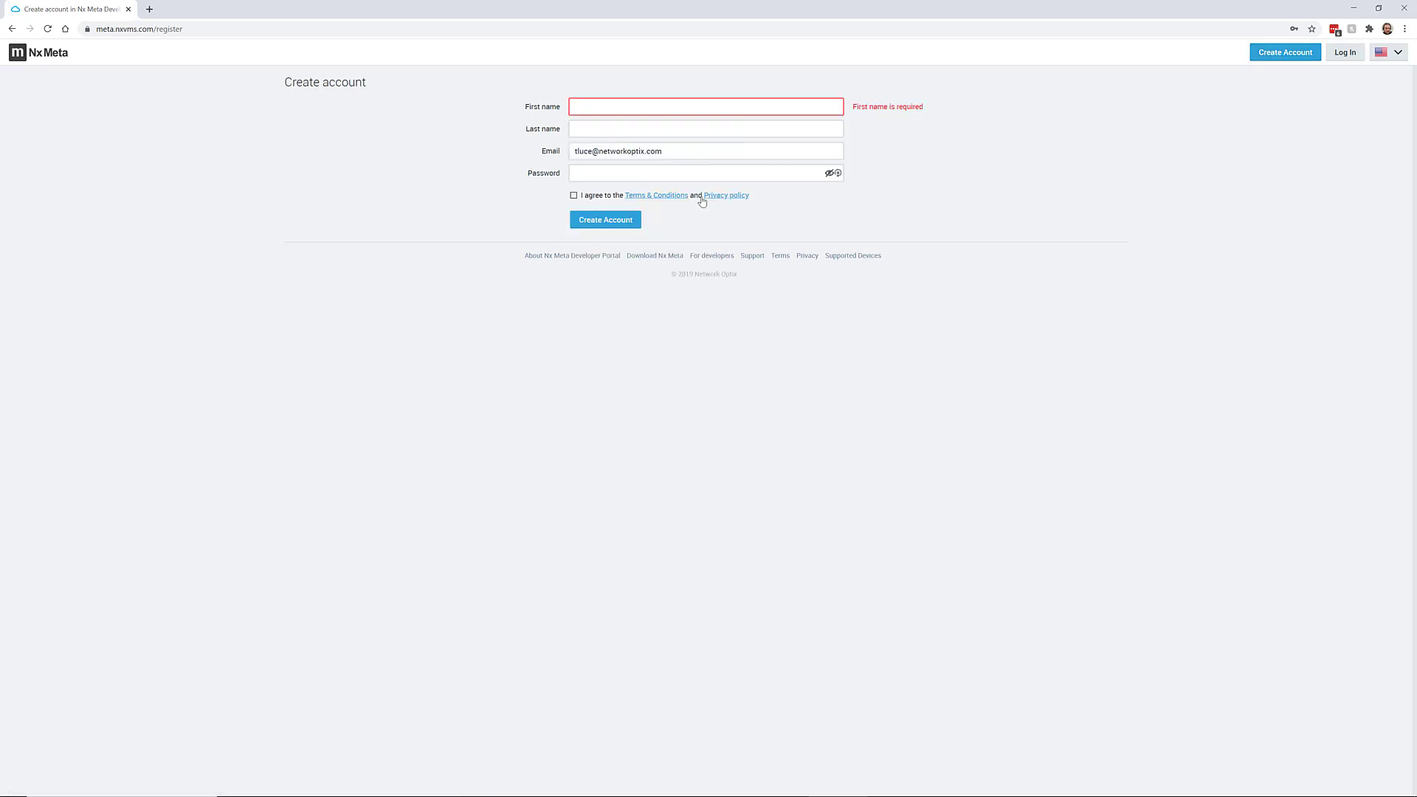
{"action": "left_click_drag", "start_coordinate": [690, 151], "coordinate": [590, 178]}
{"action": "key", "text": "BackSpace"}
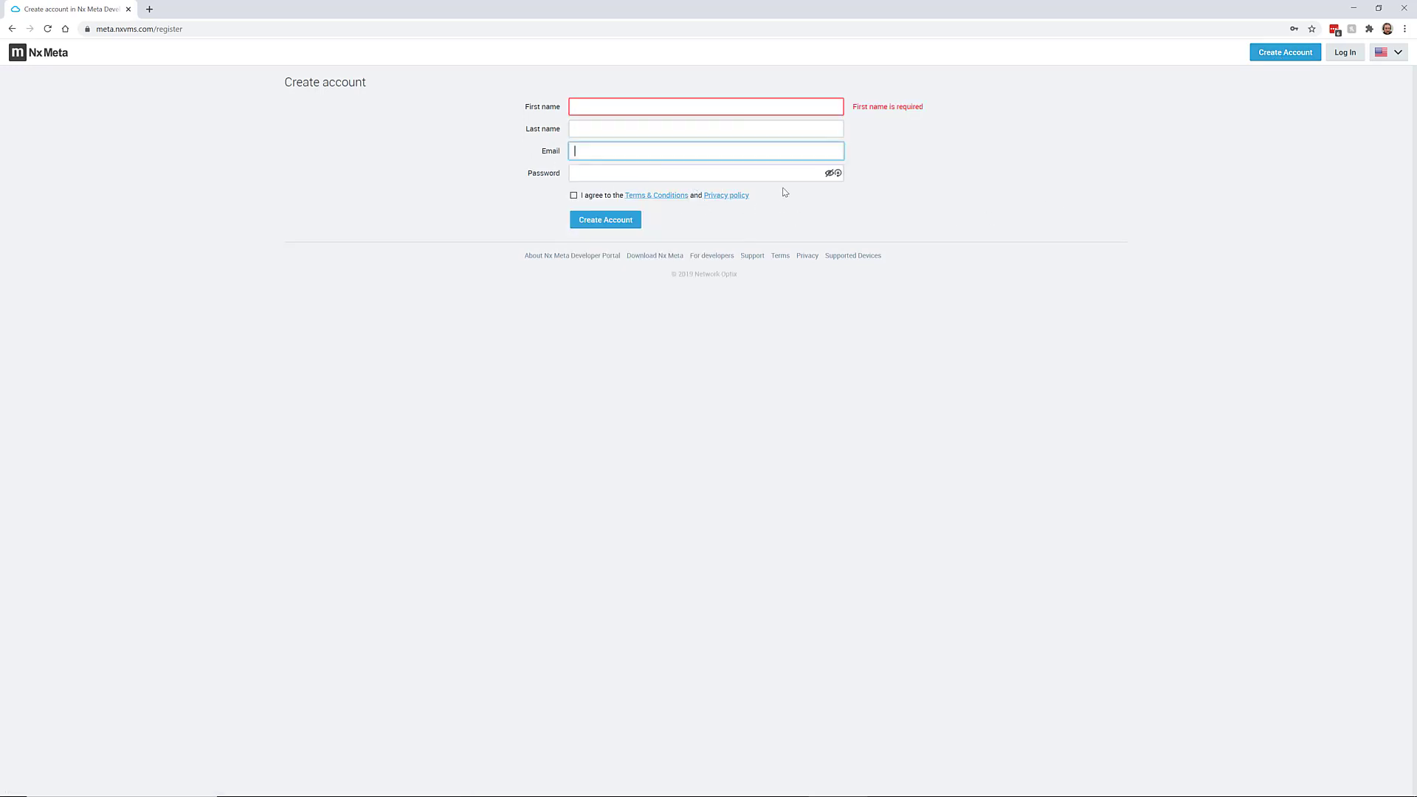
{"action": "left_click", "coordinate": [765, 133]}
{"action": "left_click", "coordinate": [749, 150]}
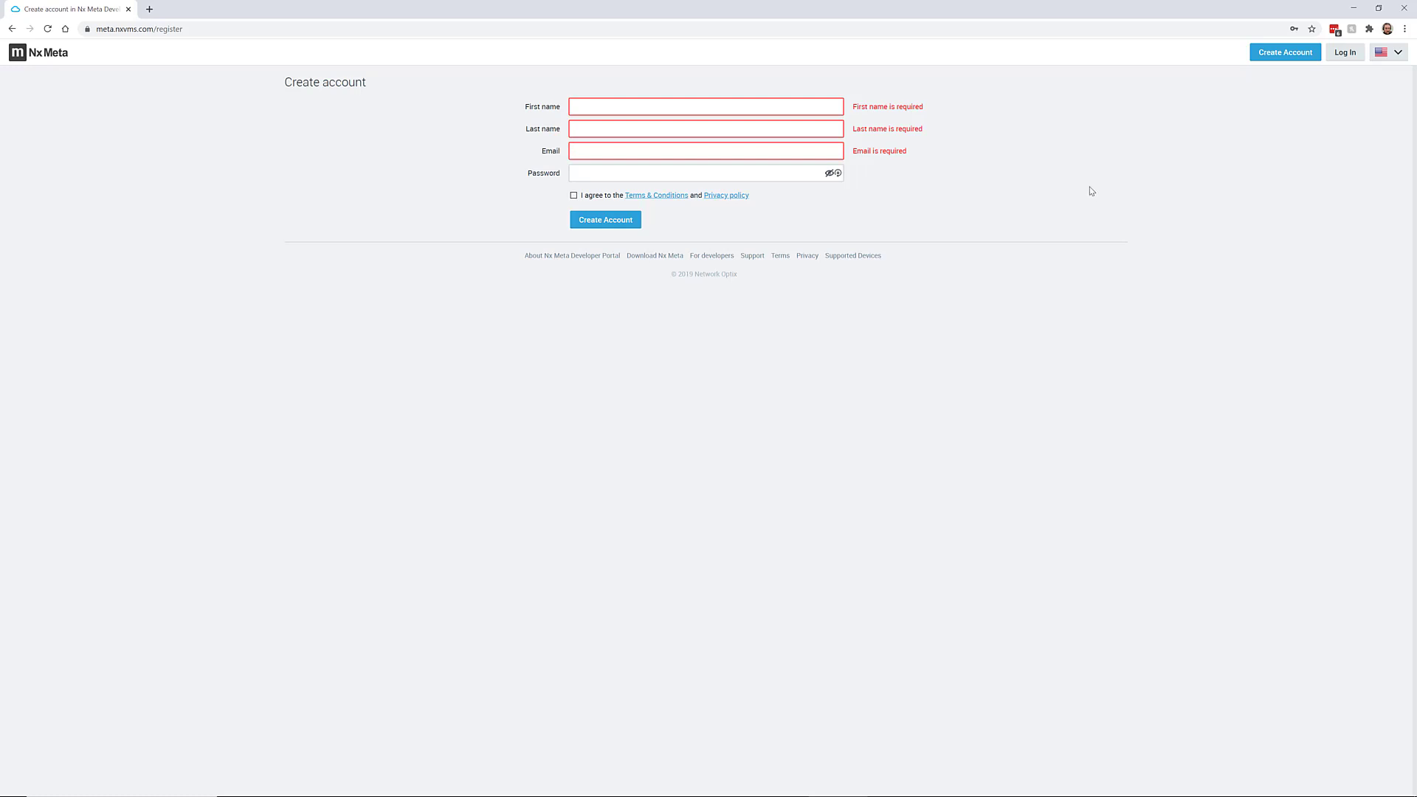
Log in with the saved developer credentials to reach the Nx Meta 4.1.0.31466 R9 Windows downloads
{"action": "left_click", "coordinate": [1345, 53]}
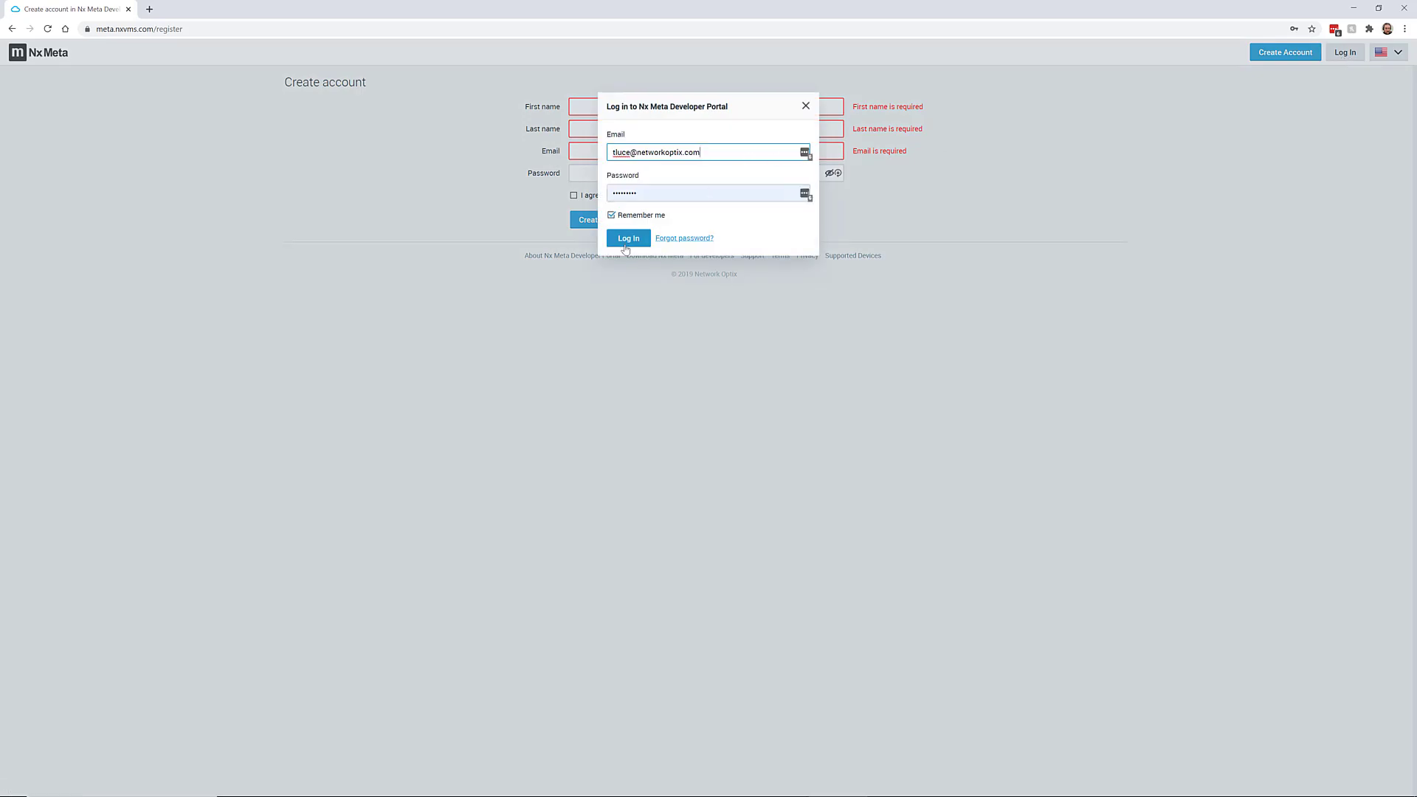
{"action": "left_click", "coordinate": [628, 238]}
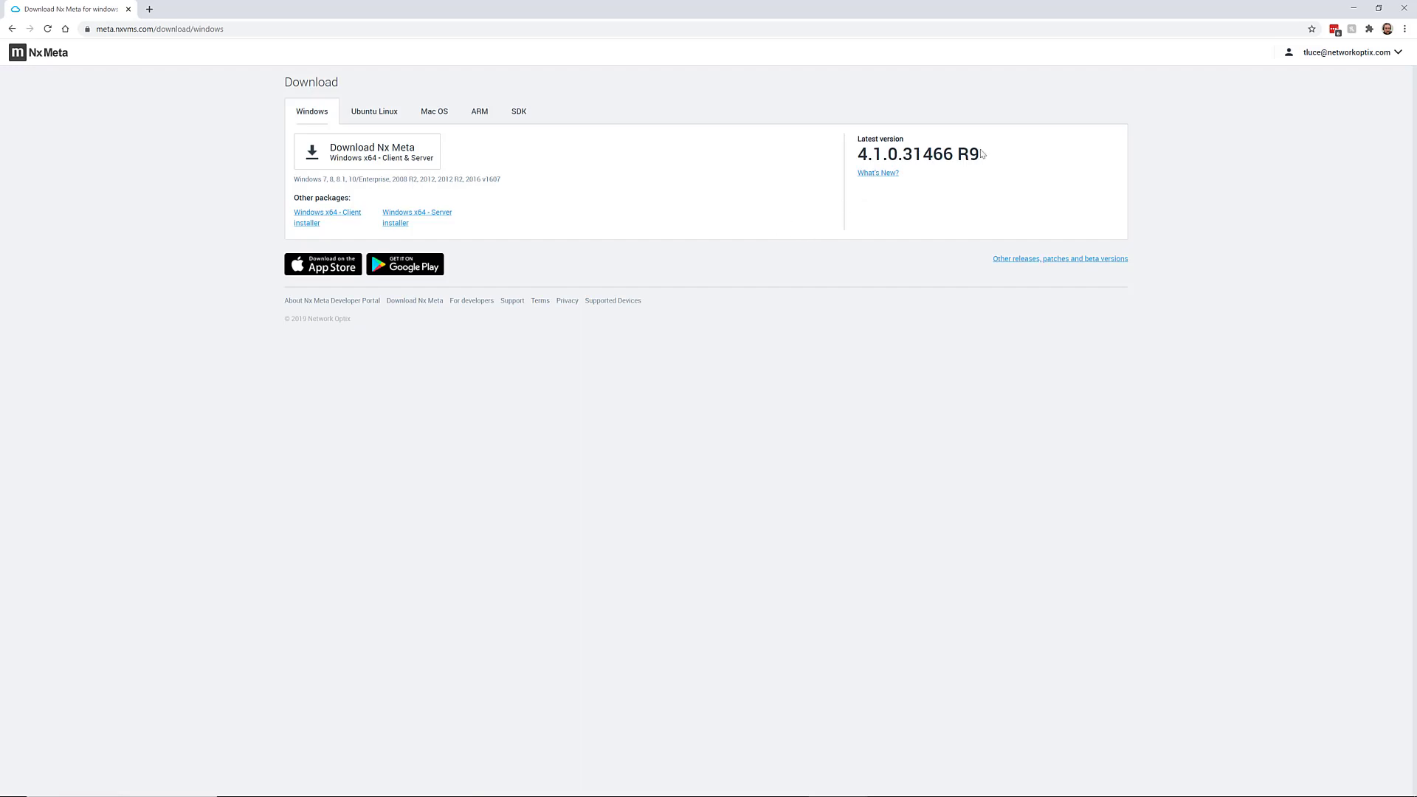
{"action": "left_click_drag", "start_coordinate": [981, 153], "coordinate": [857, 152]}
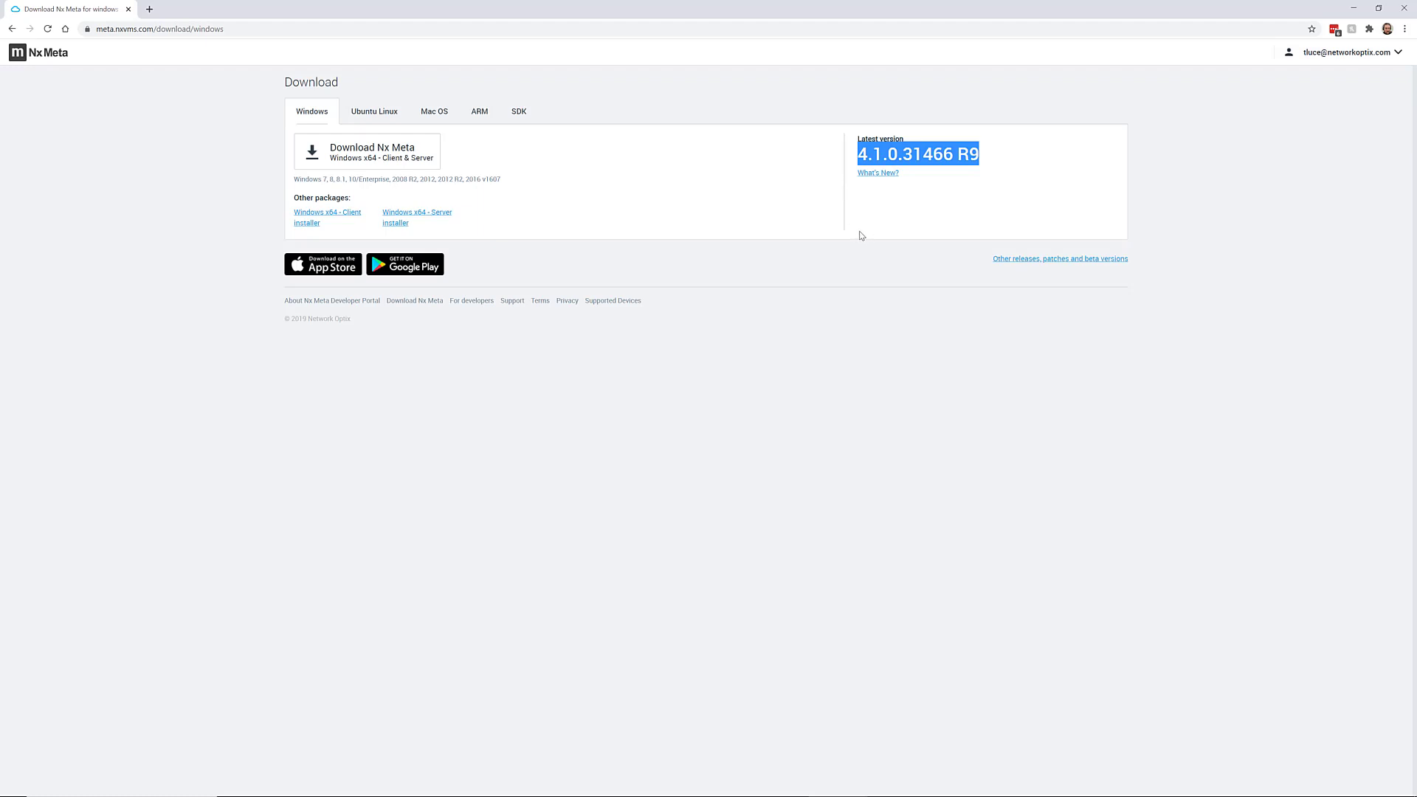
{"action": "left_click", "coordinate": [888, 184]}
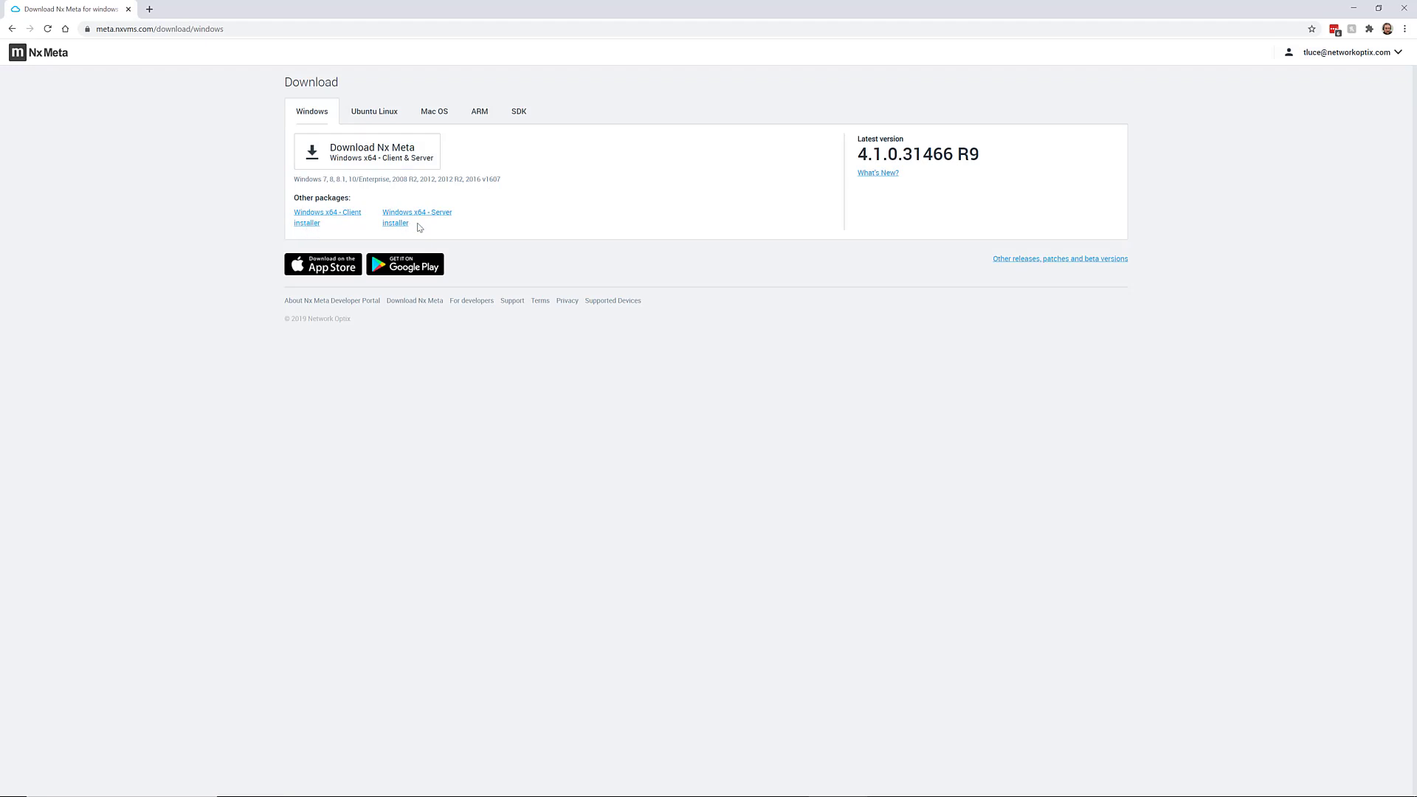
{"action": "left_click", "coordinate": [406, 121]}
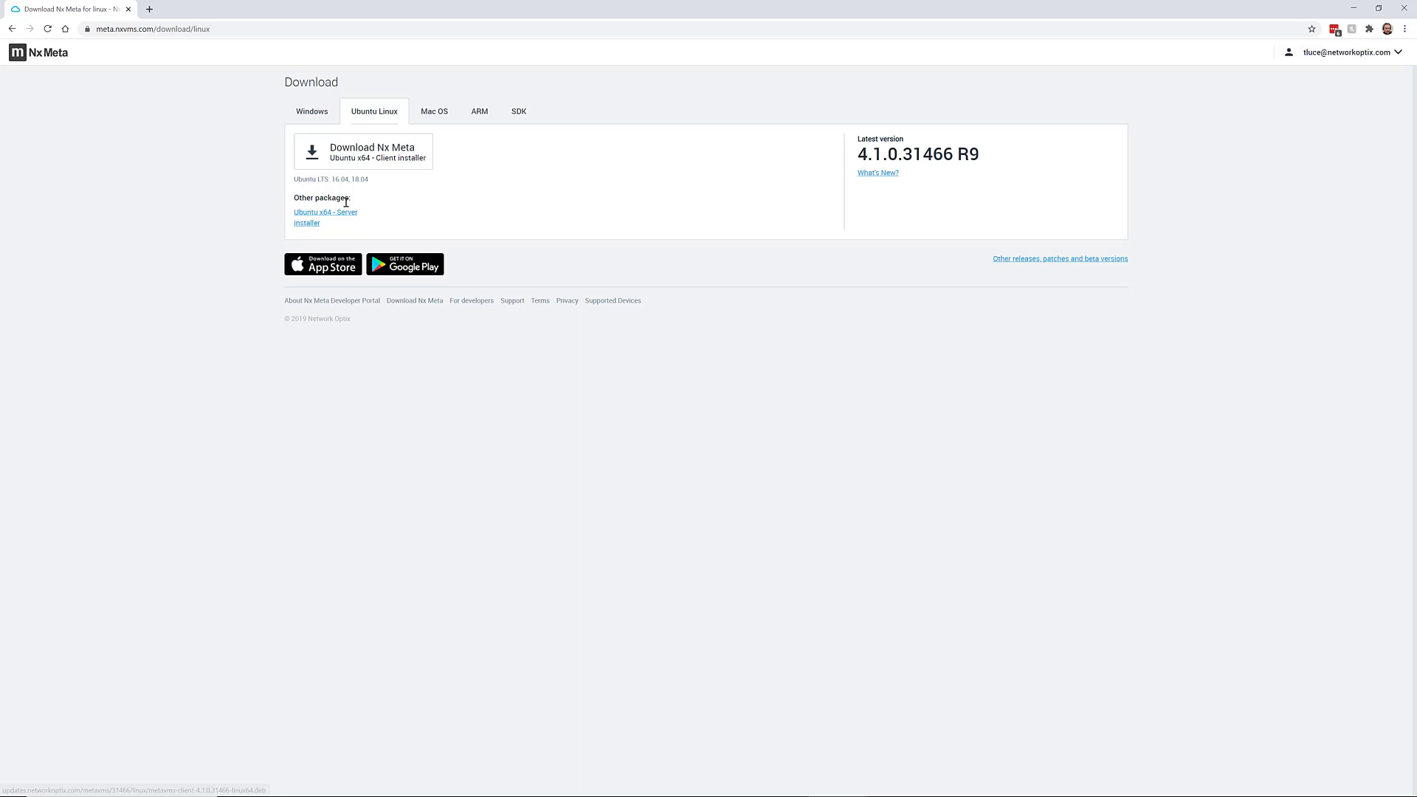
{"action": "left_click", "coordinate": [437, 123]}
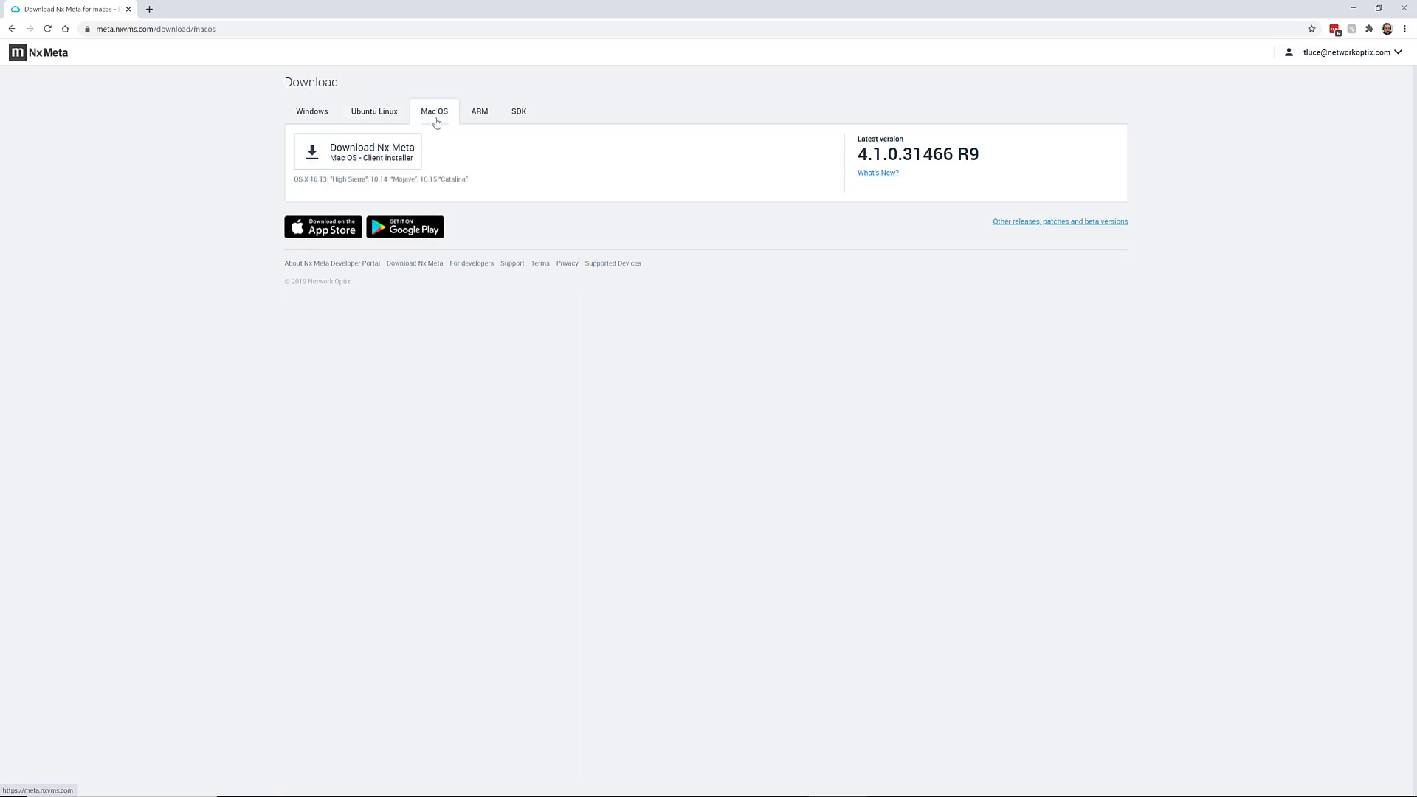
{"action": "left_click", "coordinate": [479, 116]}
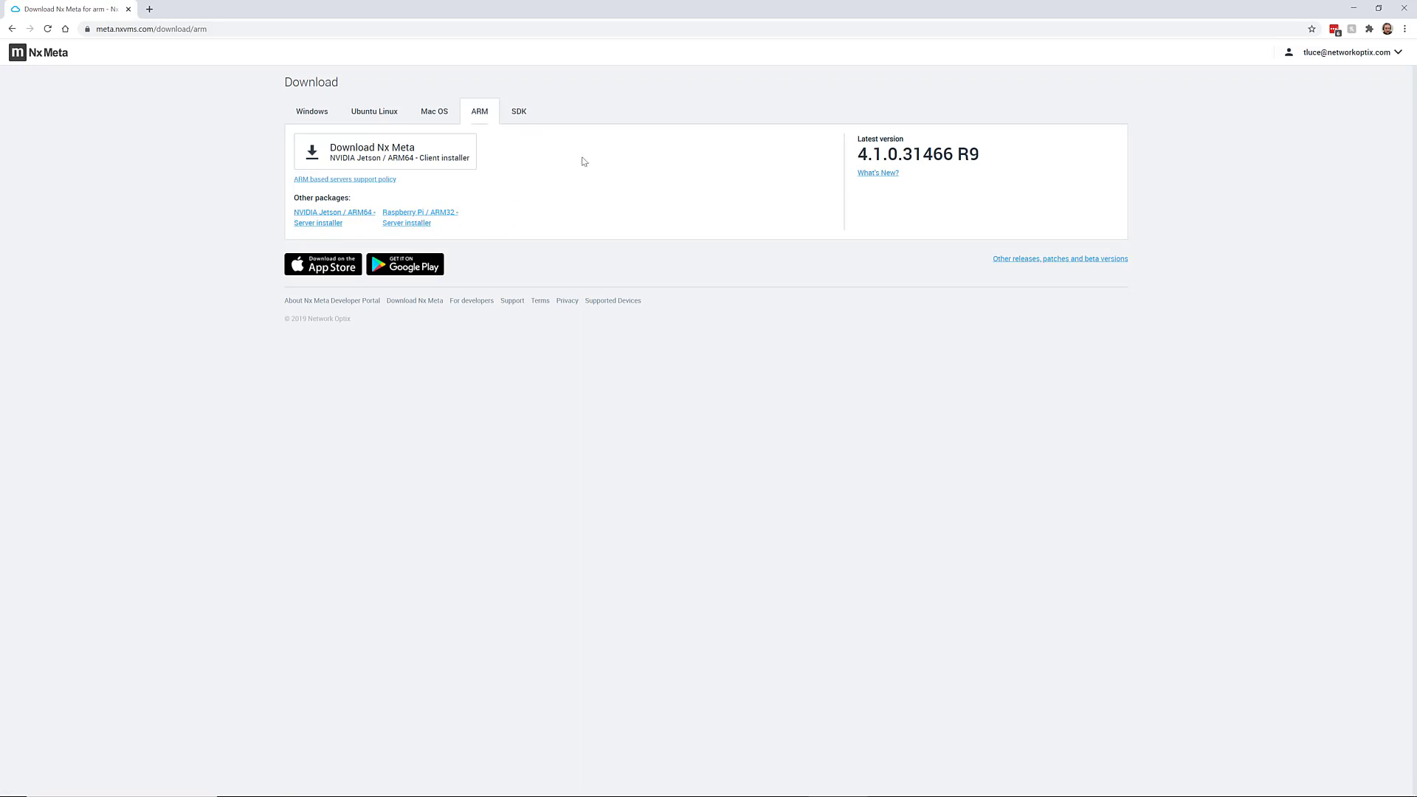
{"action": "left_click", "coordinate": [526, 114]}
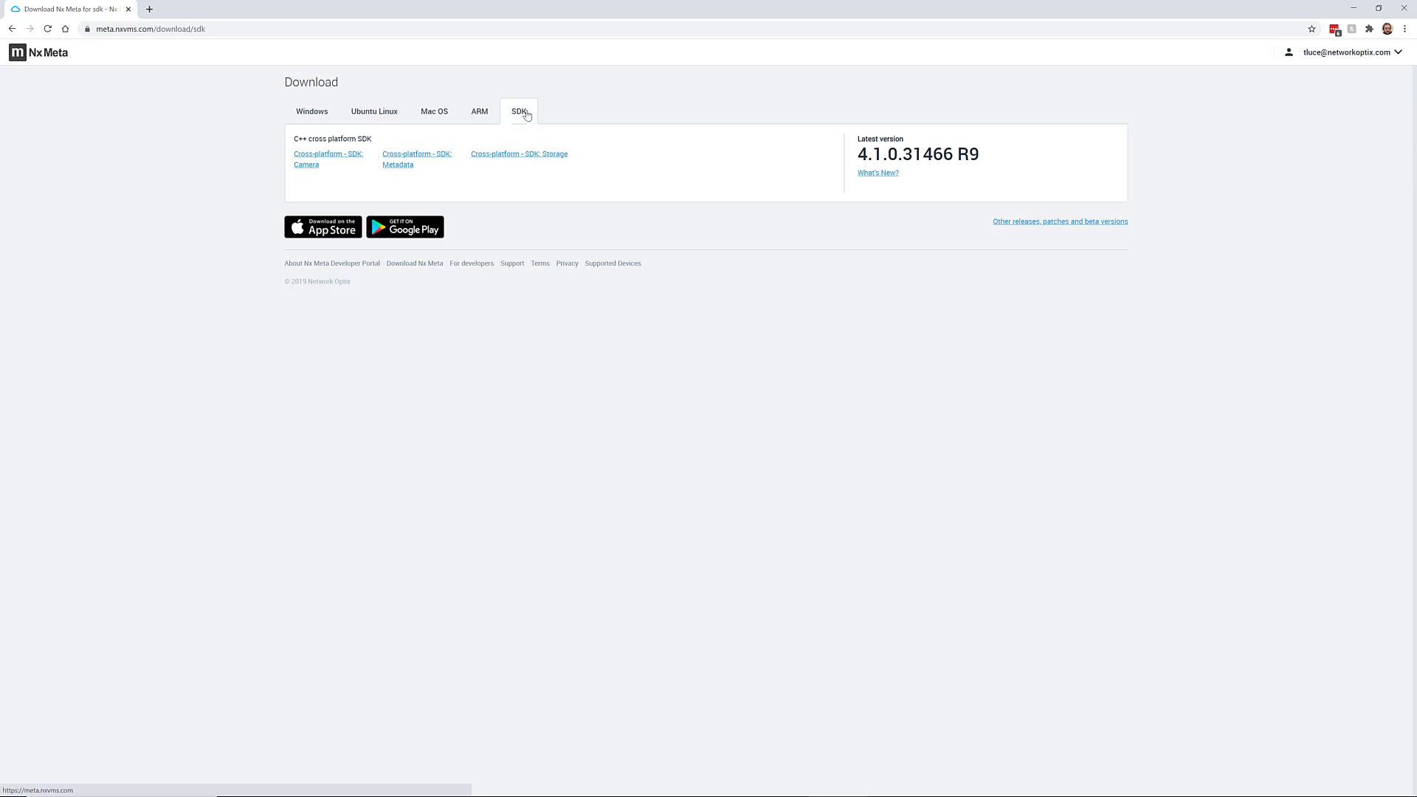
{"action": "left_click", "coordinate": [314, 111]}
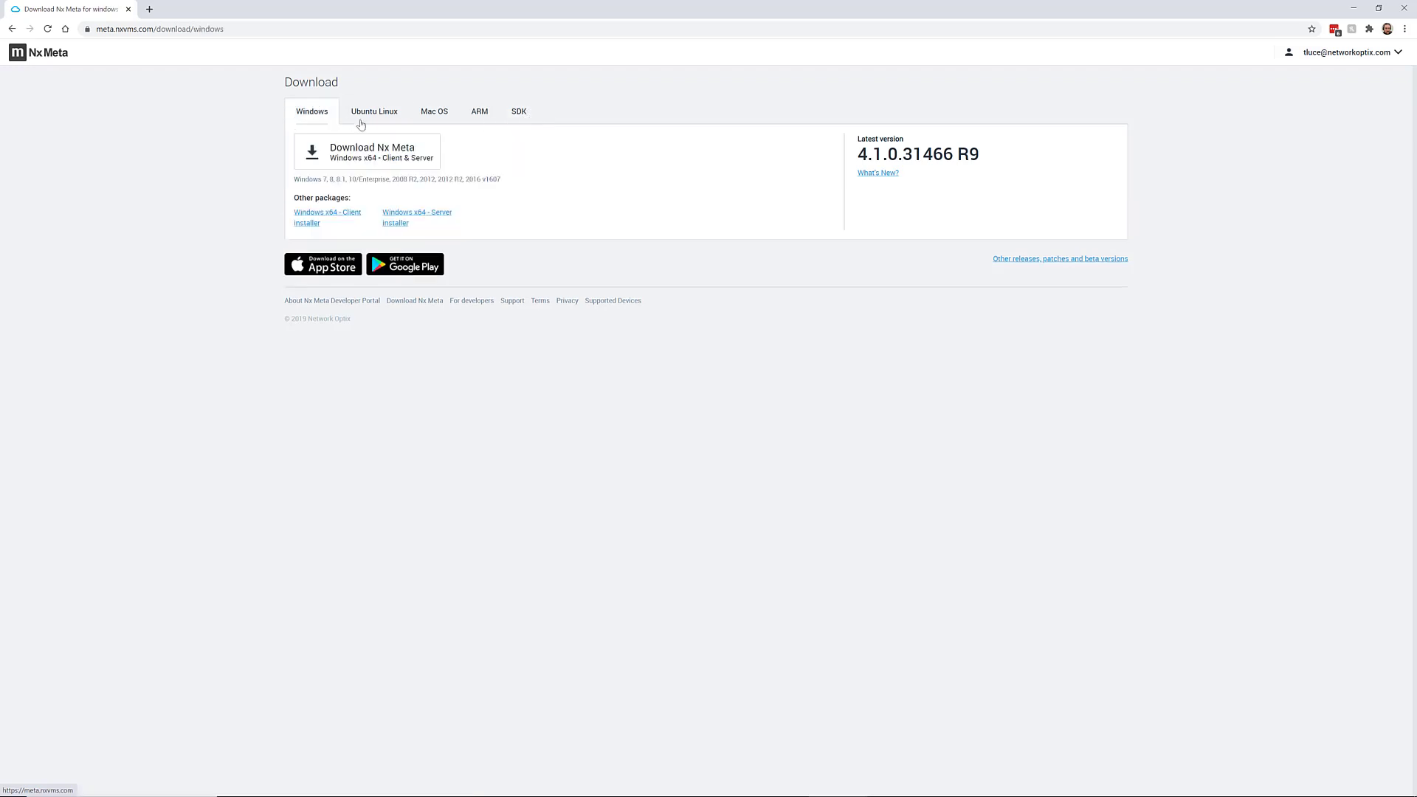
Save the Windows Client & Server bundle installer to the Desktop and launch it
{"action": "left_click", "coordinate": [417, 155]}
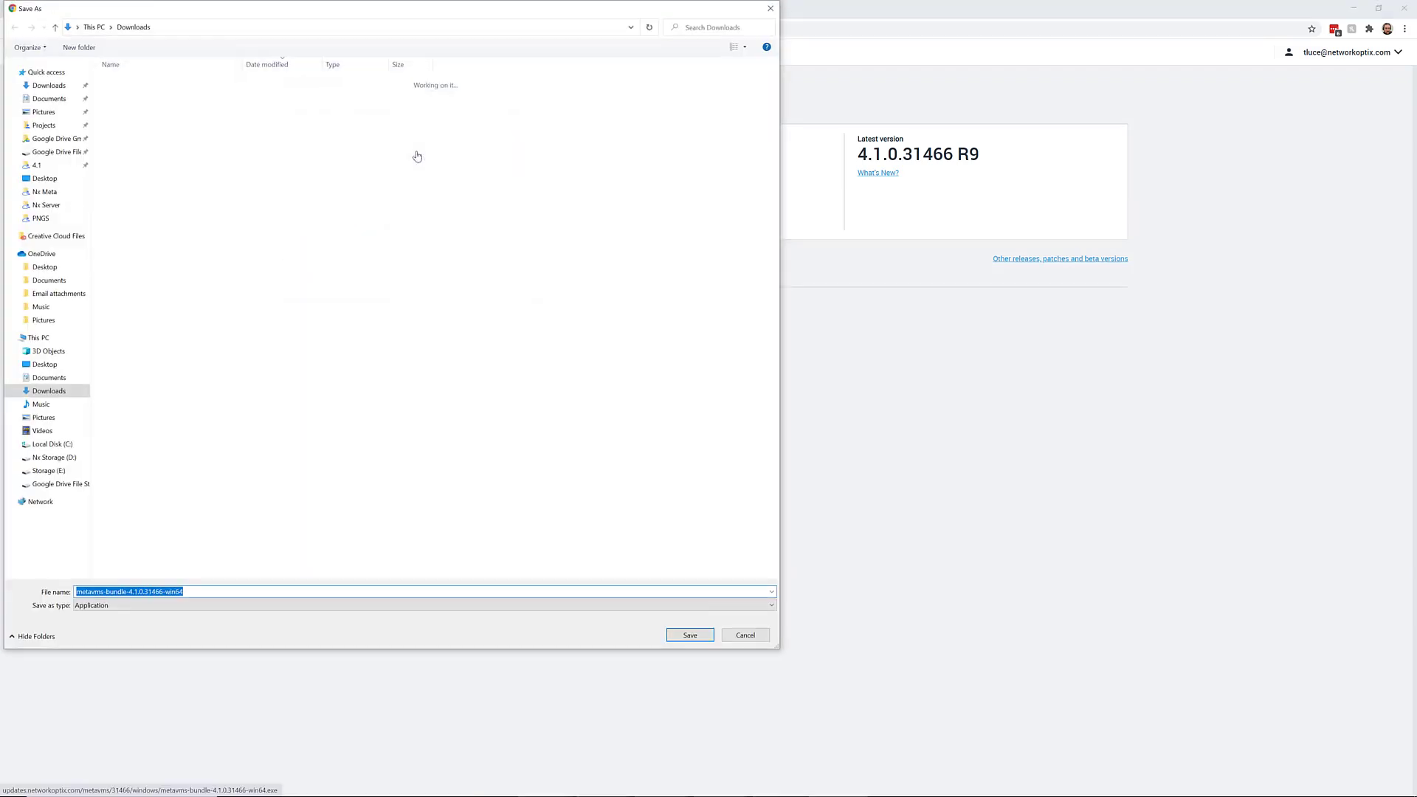
{"action": "left_click", "coordinate": [41, 364]}
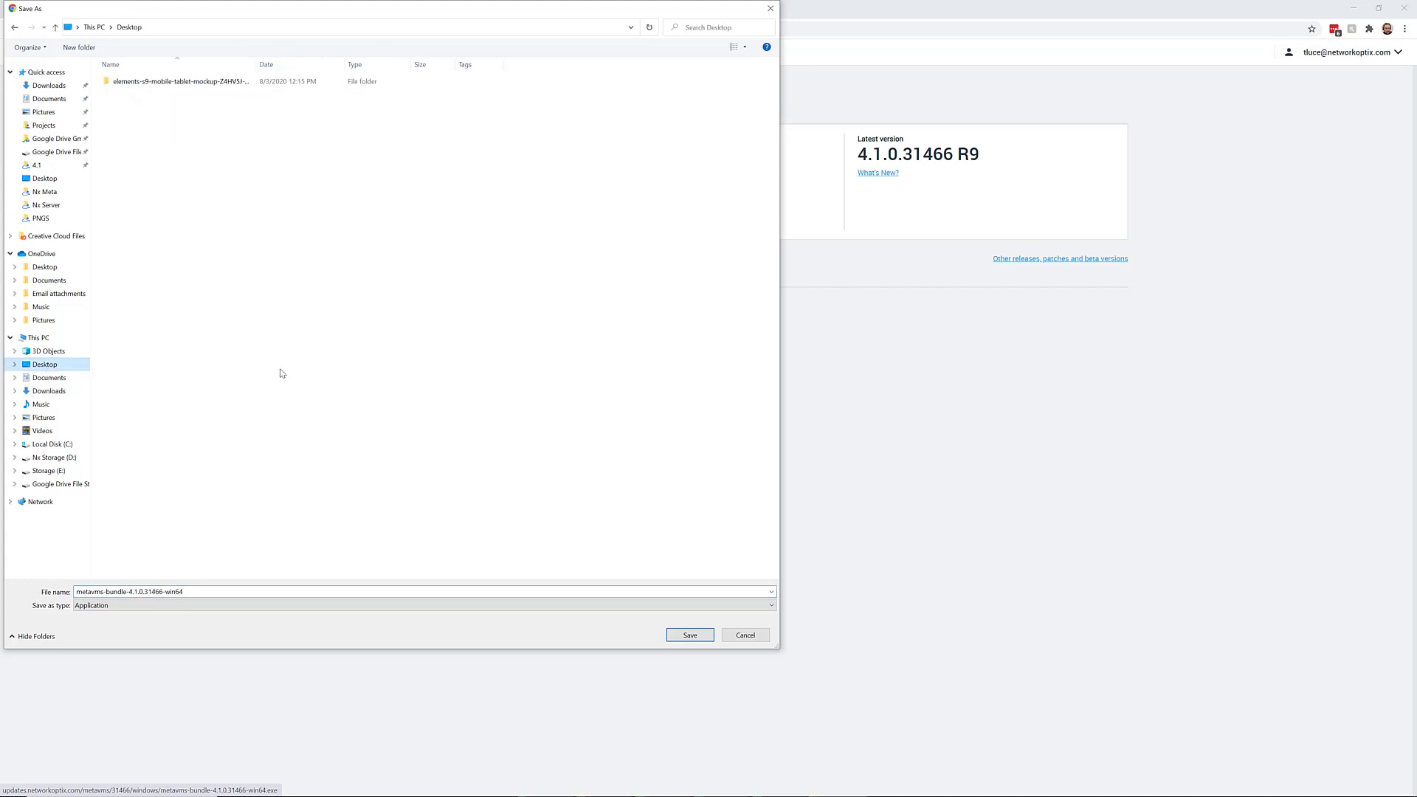
{"action": "left_click", "coordinate": [687, 637]}
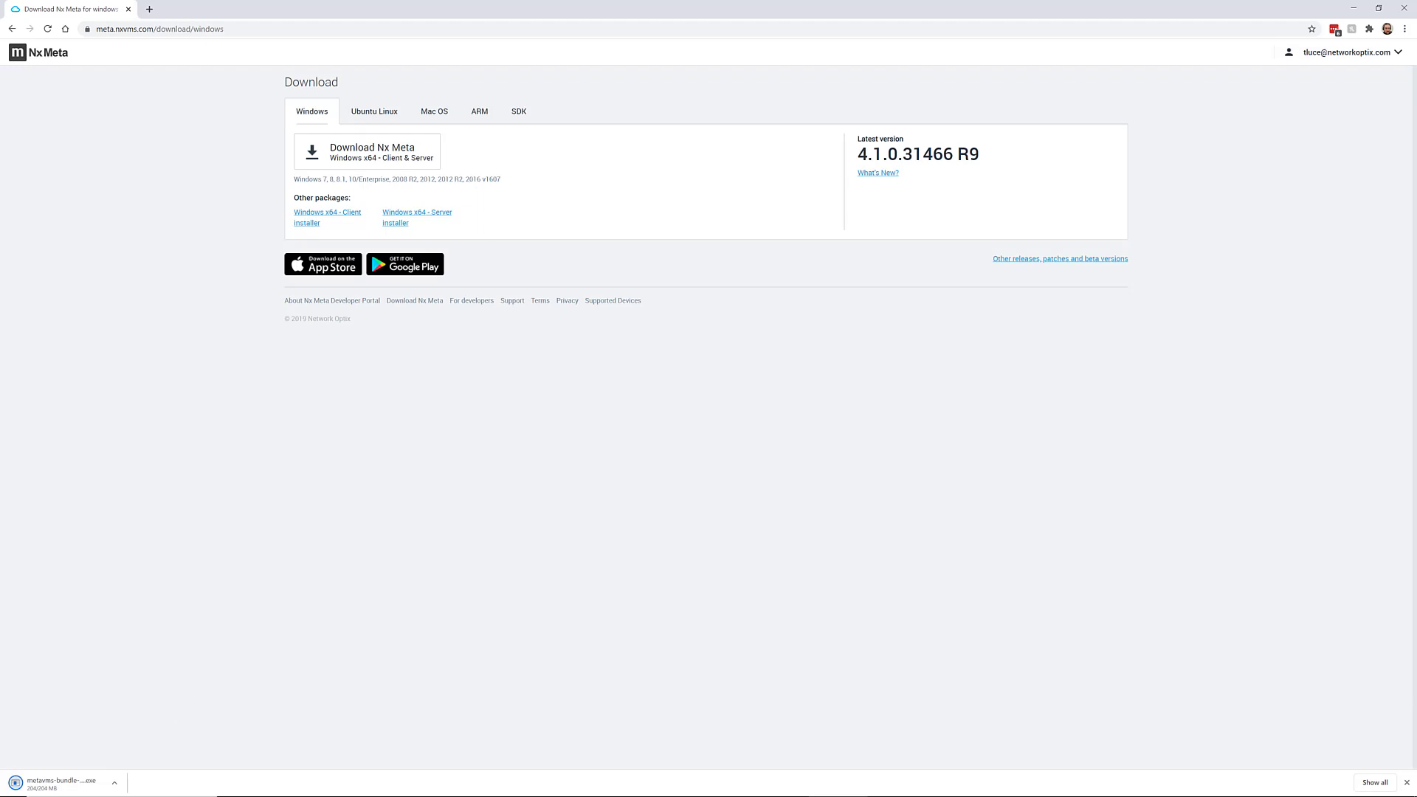
{"action": "left_click", "coordinate": [82, 784]}
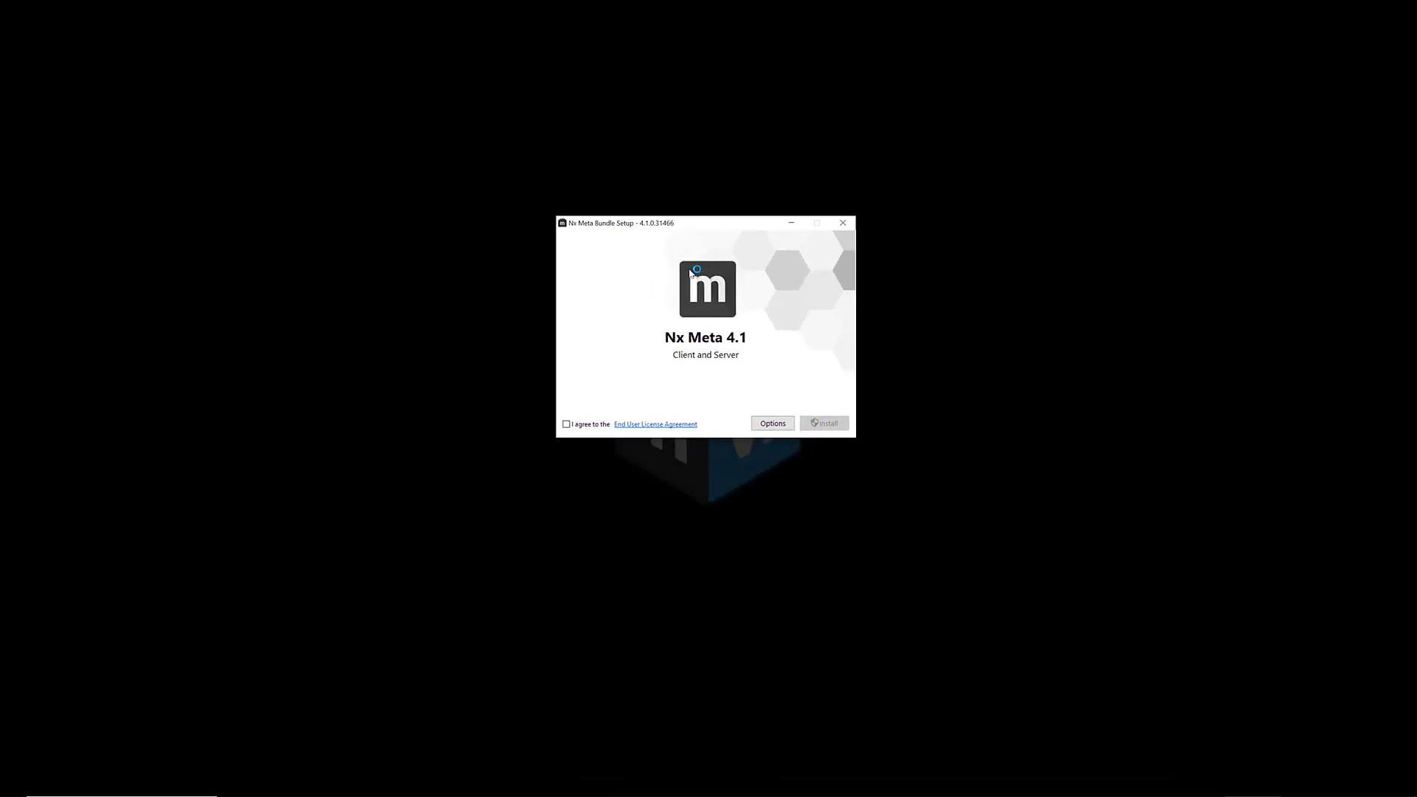
Agree to the End User License Agreement and install the Nx Meta 4.1 client and server
{"action": "left_click", "coordinate": [572, 427]}
{"action": "left_click", "coordinate": [822, 424]}
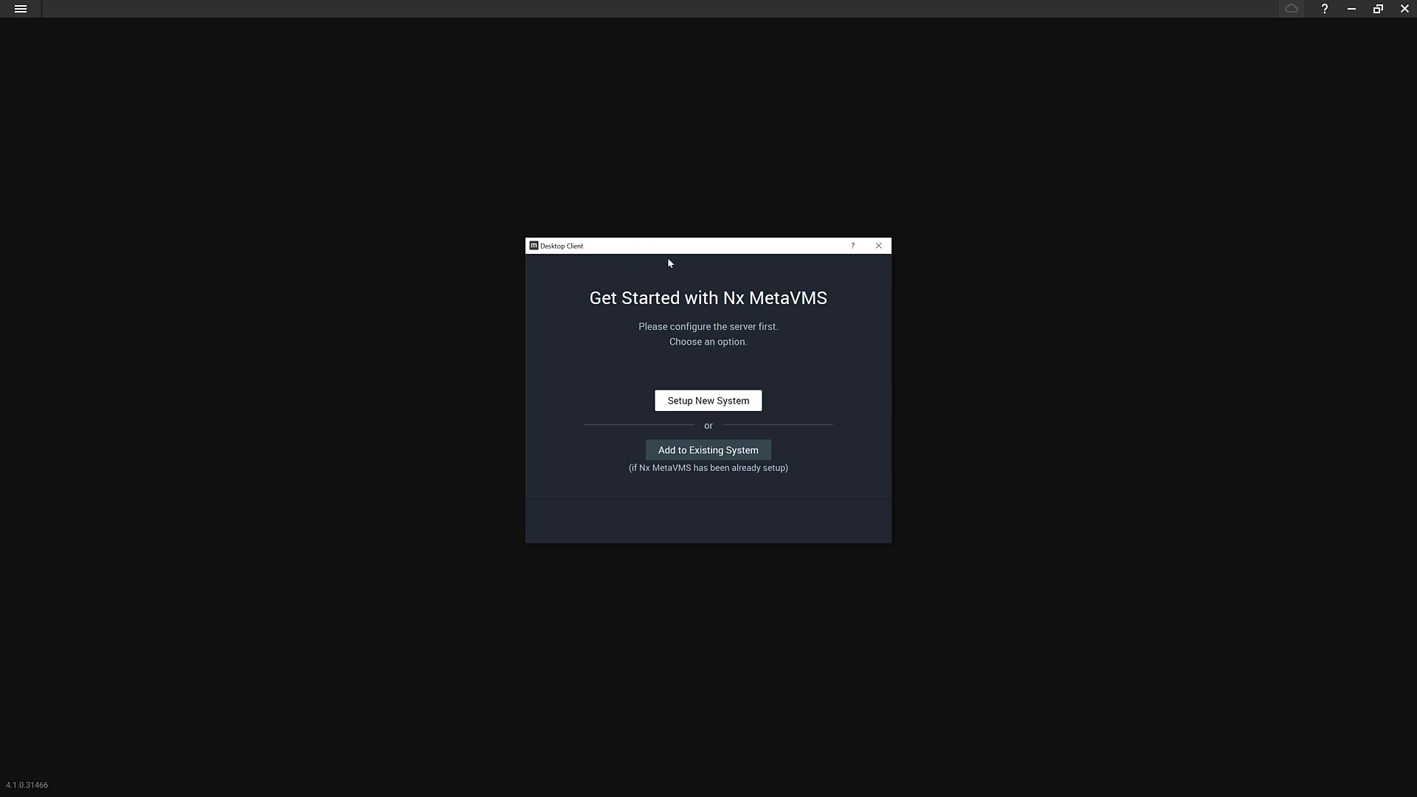
Move the Get Started setup dialog slightly higher on screen
{"action": "mouse_move", "coordinate": [639, 247]}
{"action": "left_mouse_down"}
{"action": "mouse_move", "coordinate": [980, 250]}
{"action": "mouse_move", "coordinate": [515, 235]}
{"action": "mouse_move", "coordinate": [653, 228]}
{"action": "mouse_move", "coordinate": [634, 226]}
{"action": "left_mouse_up"}
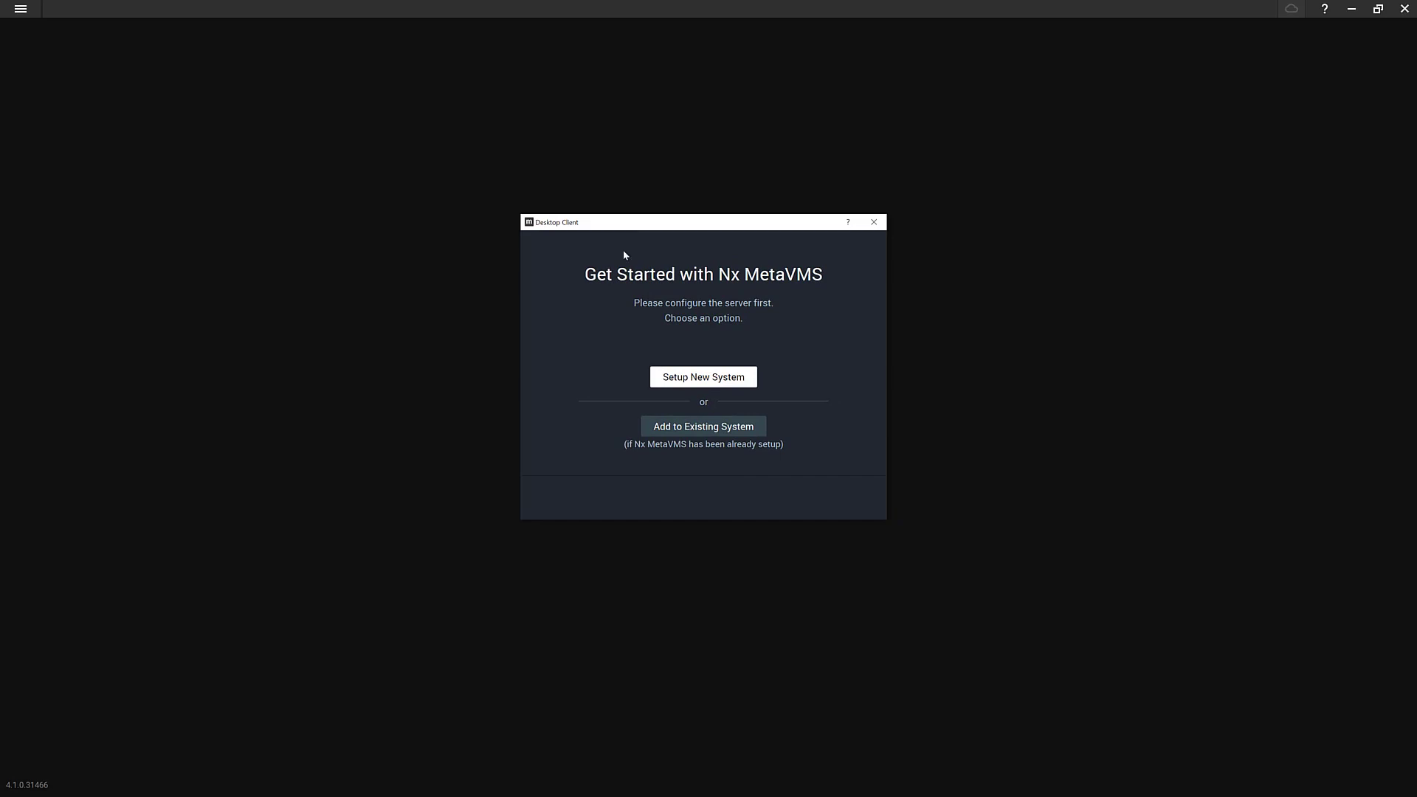
Start a new system and change its name suffix from BEAST to Meta
{"action": "left_click", "coordinate": [700, 379]}
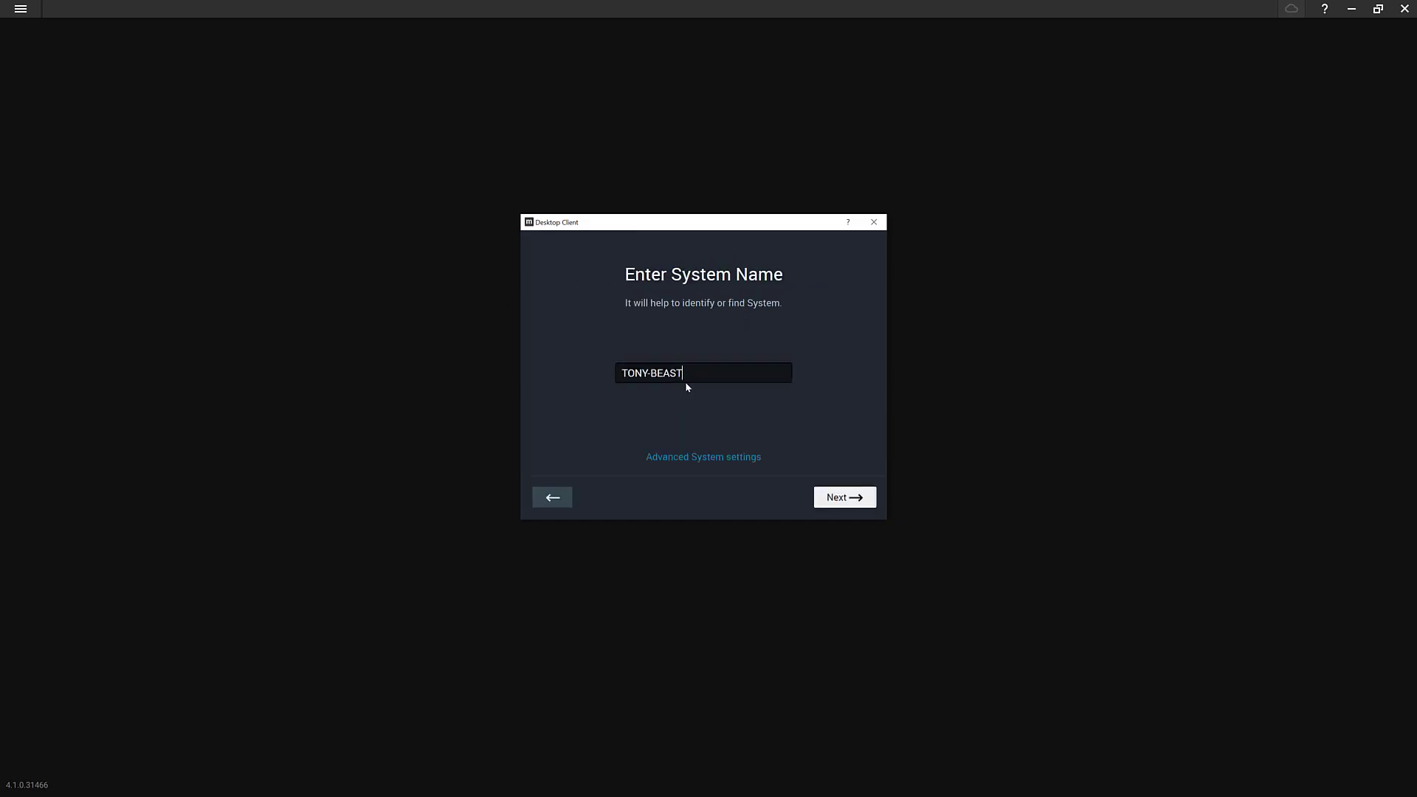
{"action": "left_click_drag", "start_coordinate": [688, 374], "coordinate": [657, 374]}
{"action": "key", "text": "BackSpace"}
{"action": "key", "text": "BackSpace"}
{"action": "type", "text": "Meta"}
Keep all three advanced system options enabled and continue to the administrator password step
{"action": "left_click", "coordinate": [710, 458]}
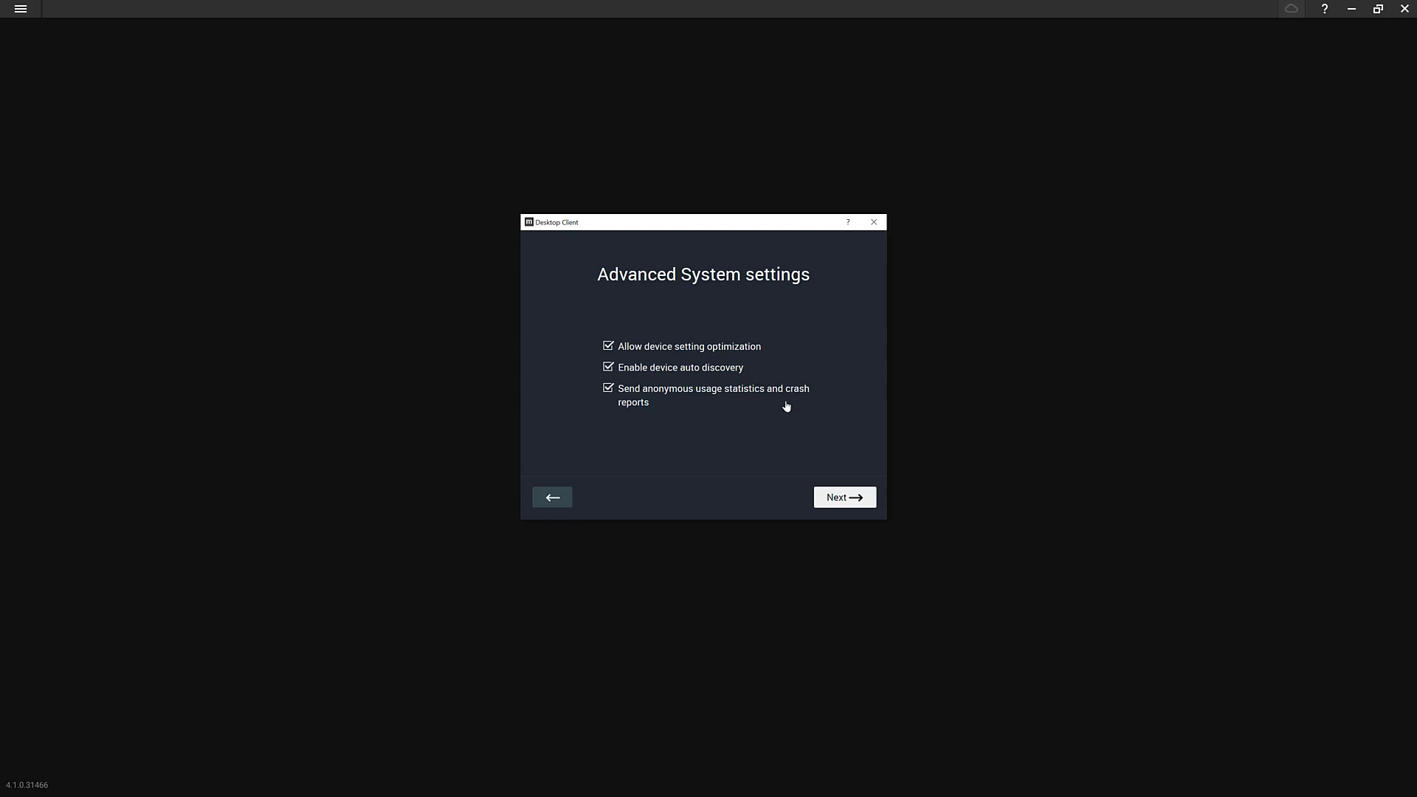
{"action": "left_click", "coordinate": [840, 499]}
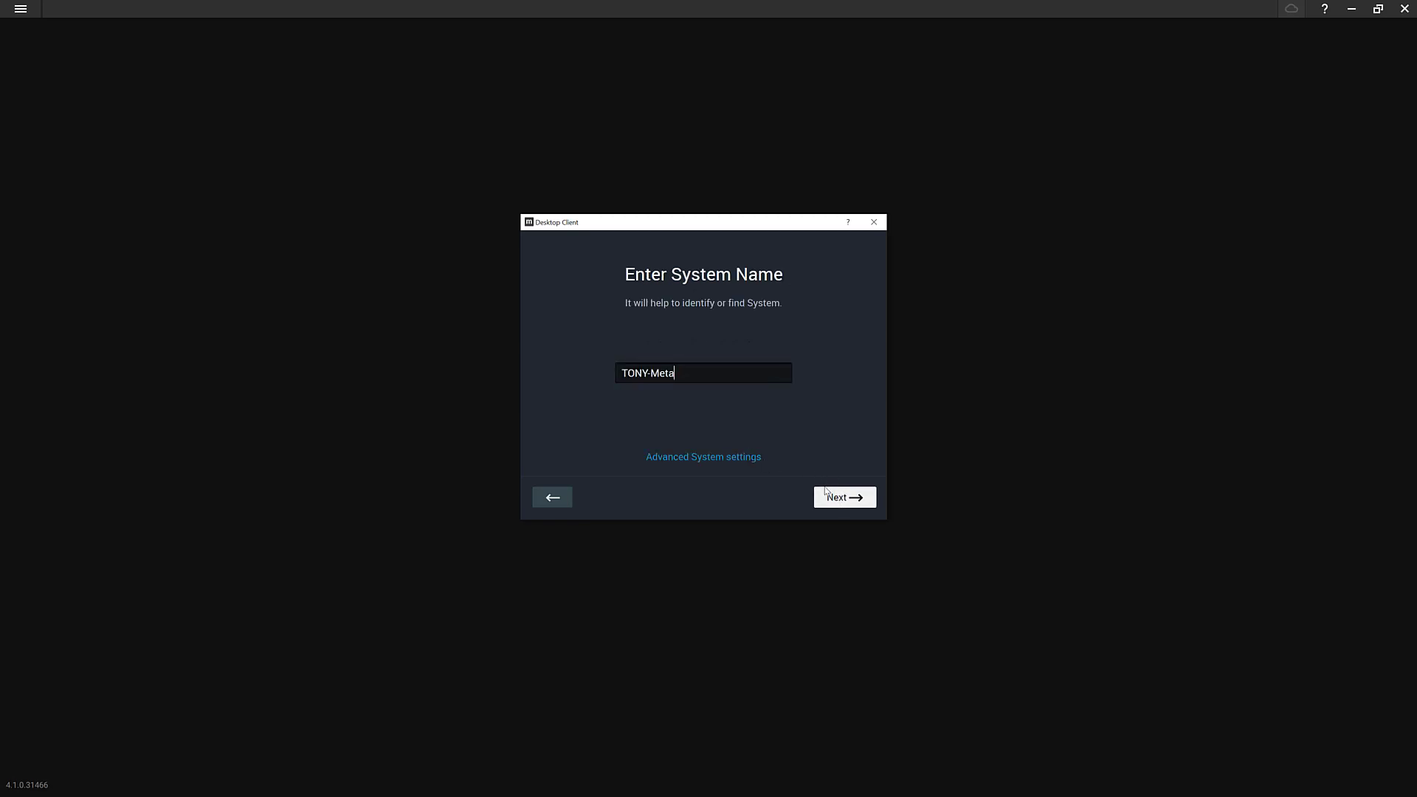
{"action": "left_click", "coordinate": [828, 496]}
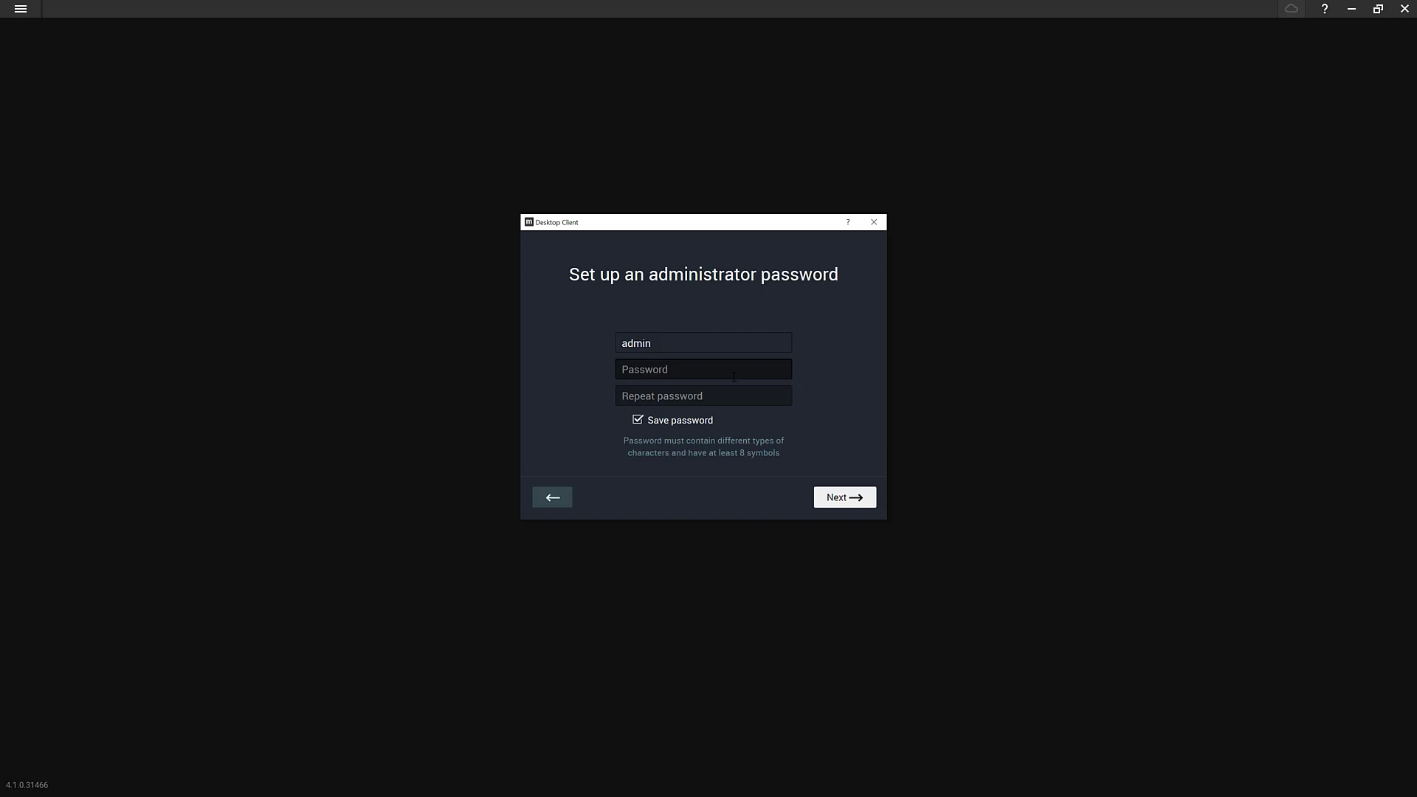
Enter and confirm the administrator password to finish setting up the system at 192.168.1.18:7001
{"action": "type", "text": "admin1234"}
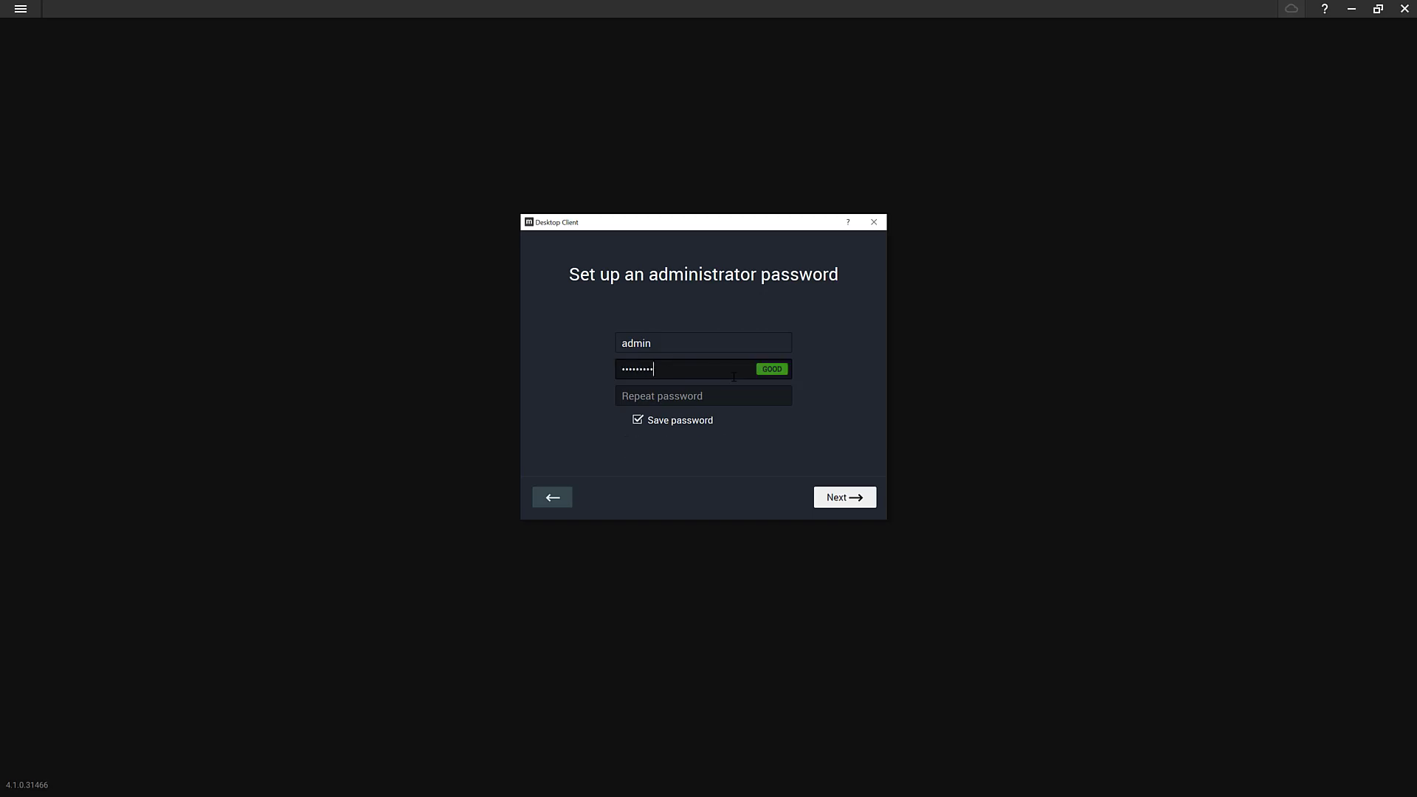
{"action": "key", "text": "Tab"}
{"action": "type", "text": "admin1234"}
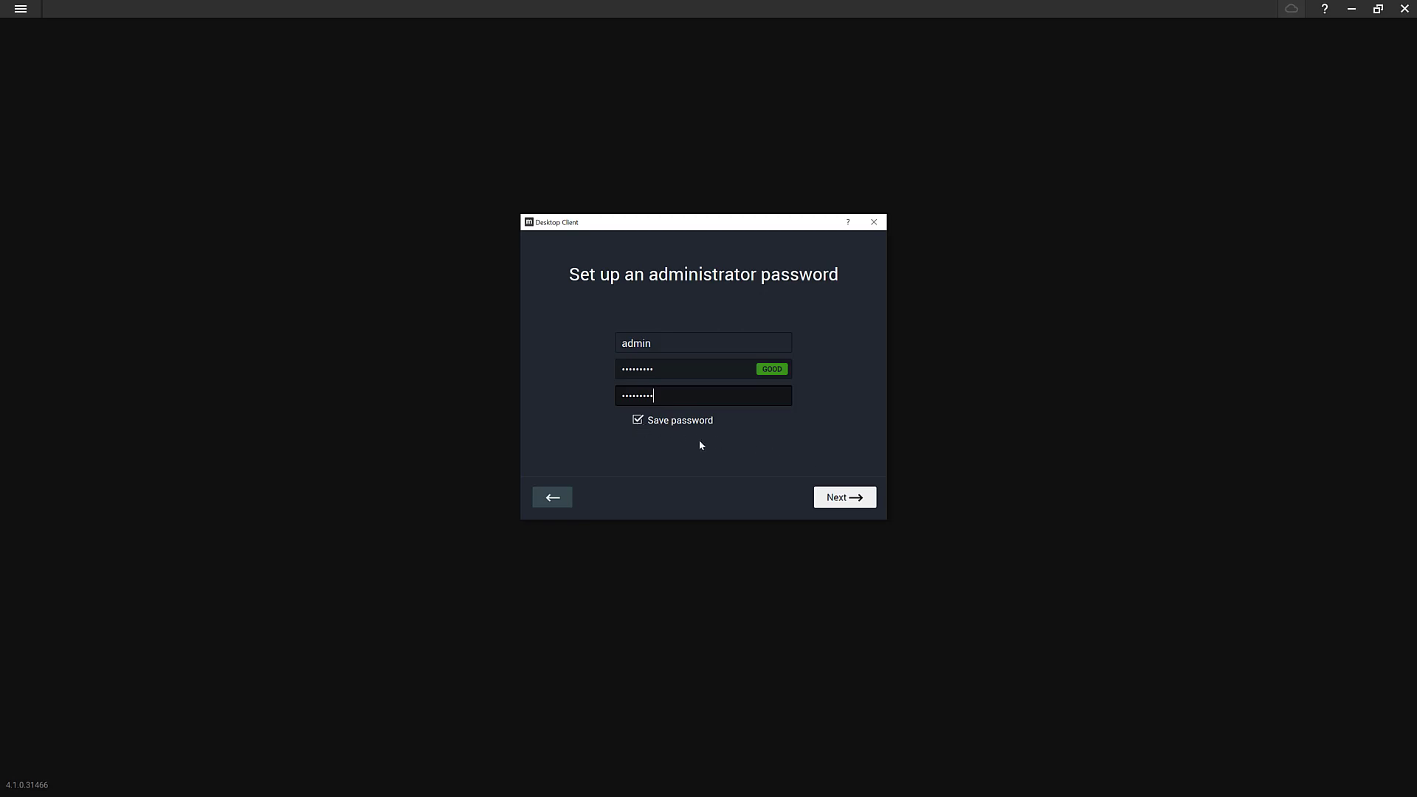
{"action": "left_click", "coordinate": [856, 491]}
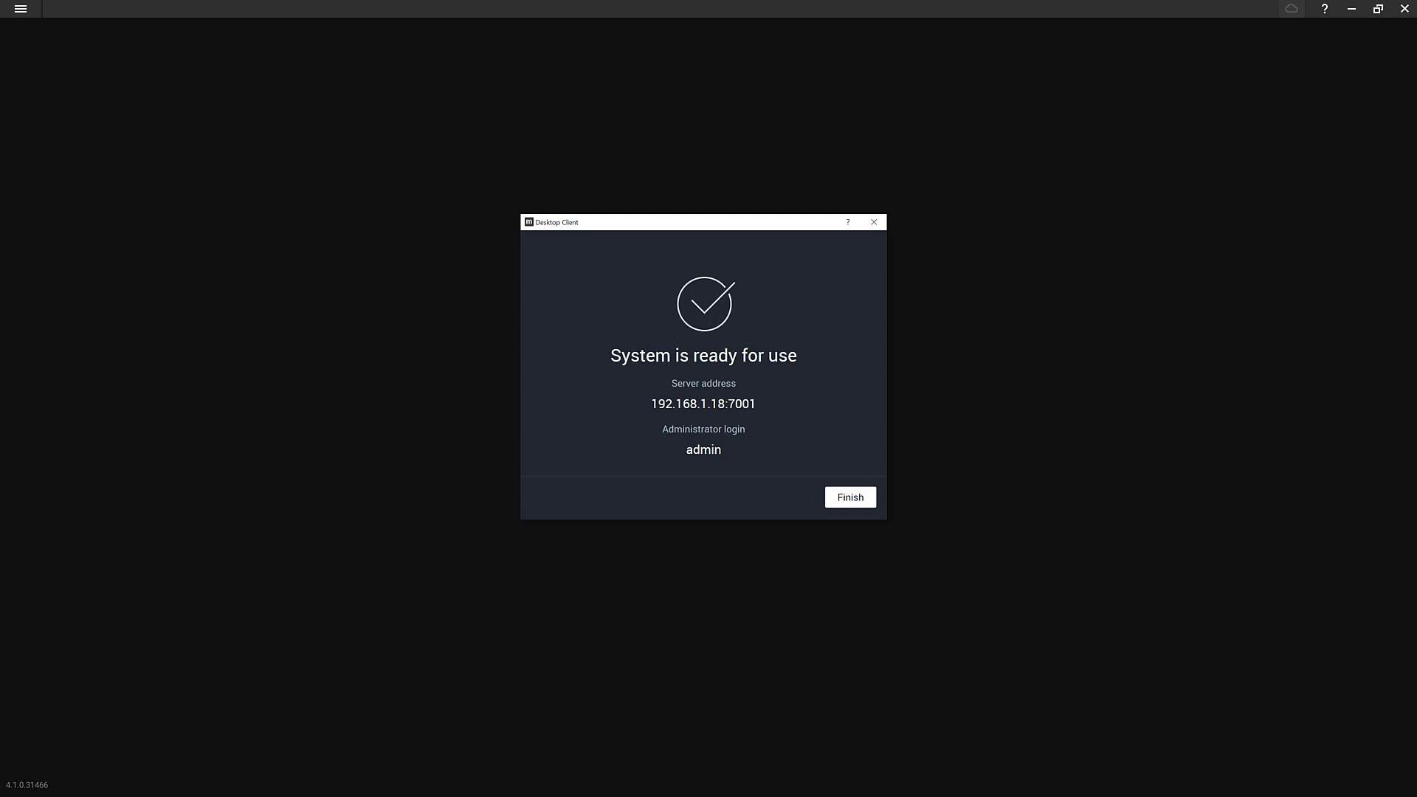
Finish the wizard and place the usb_cam-HD Pro Webcam C920 live feed on the New Layout
{"action": "left_click", "coordinate": [851, 498]}
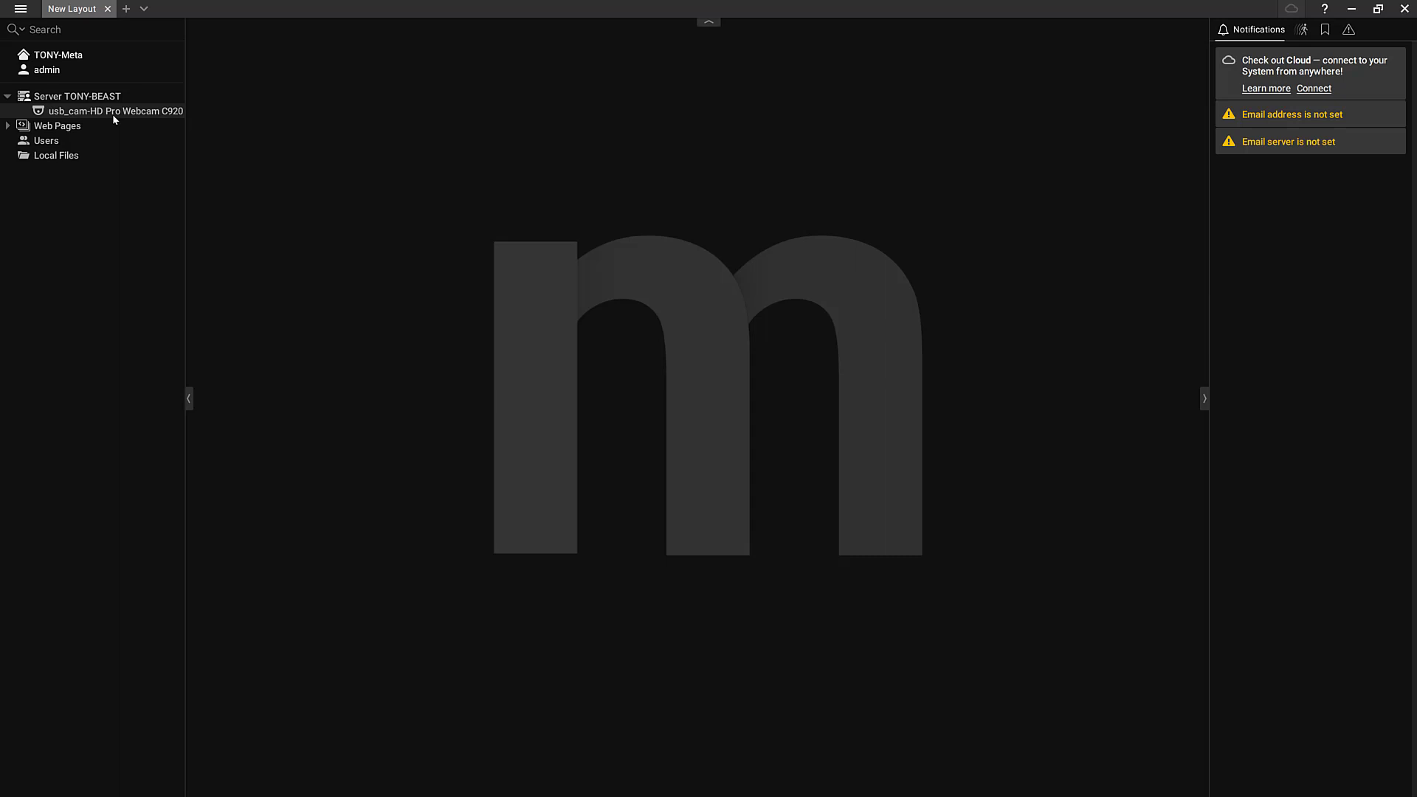
{"action": "mouse_move", "coordinate": [118, 115]}
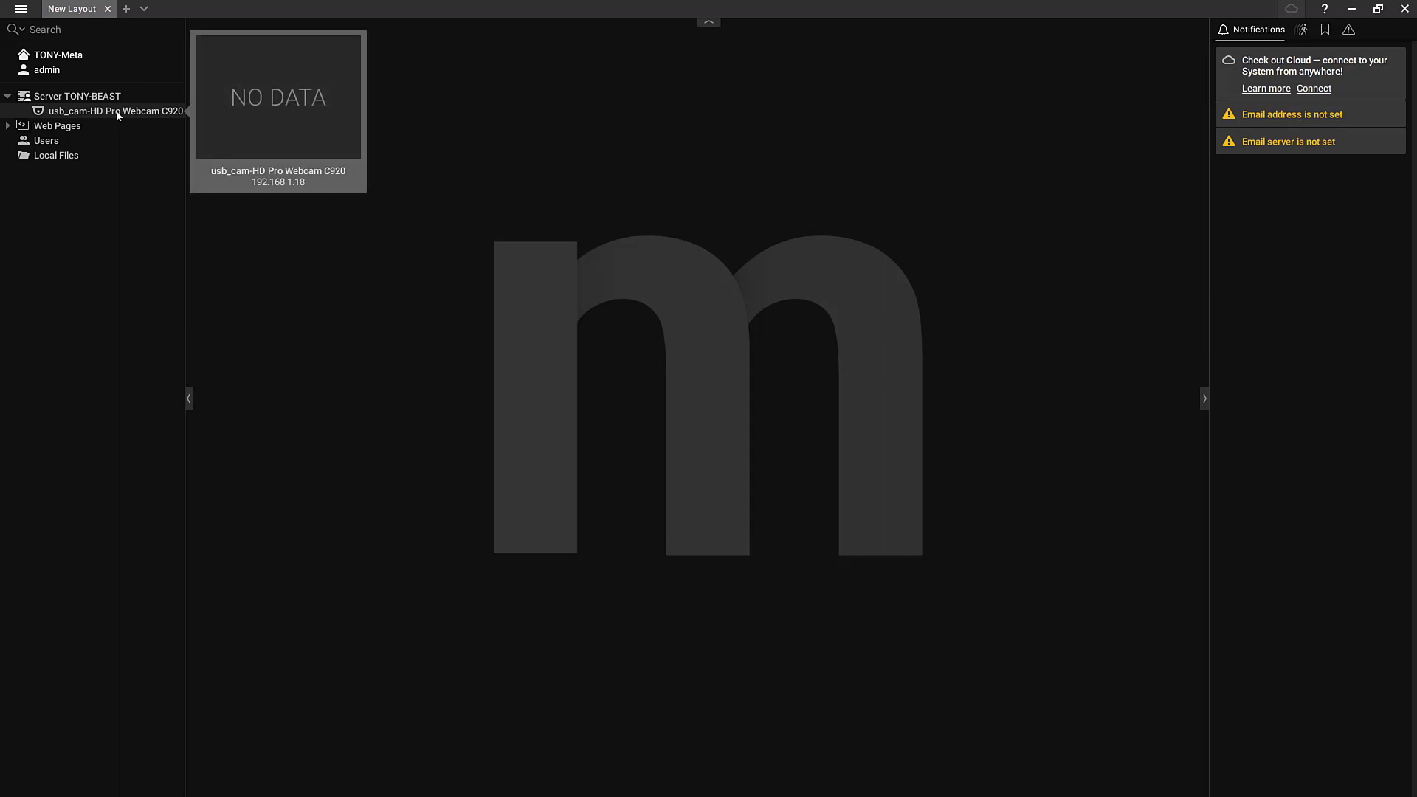
{"action": "left_click_drag", "start_coordinate": [118, 115], "coordinate": [428, 247]}
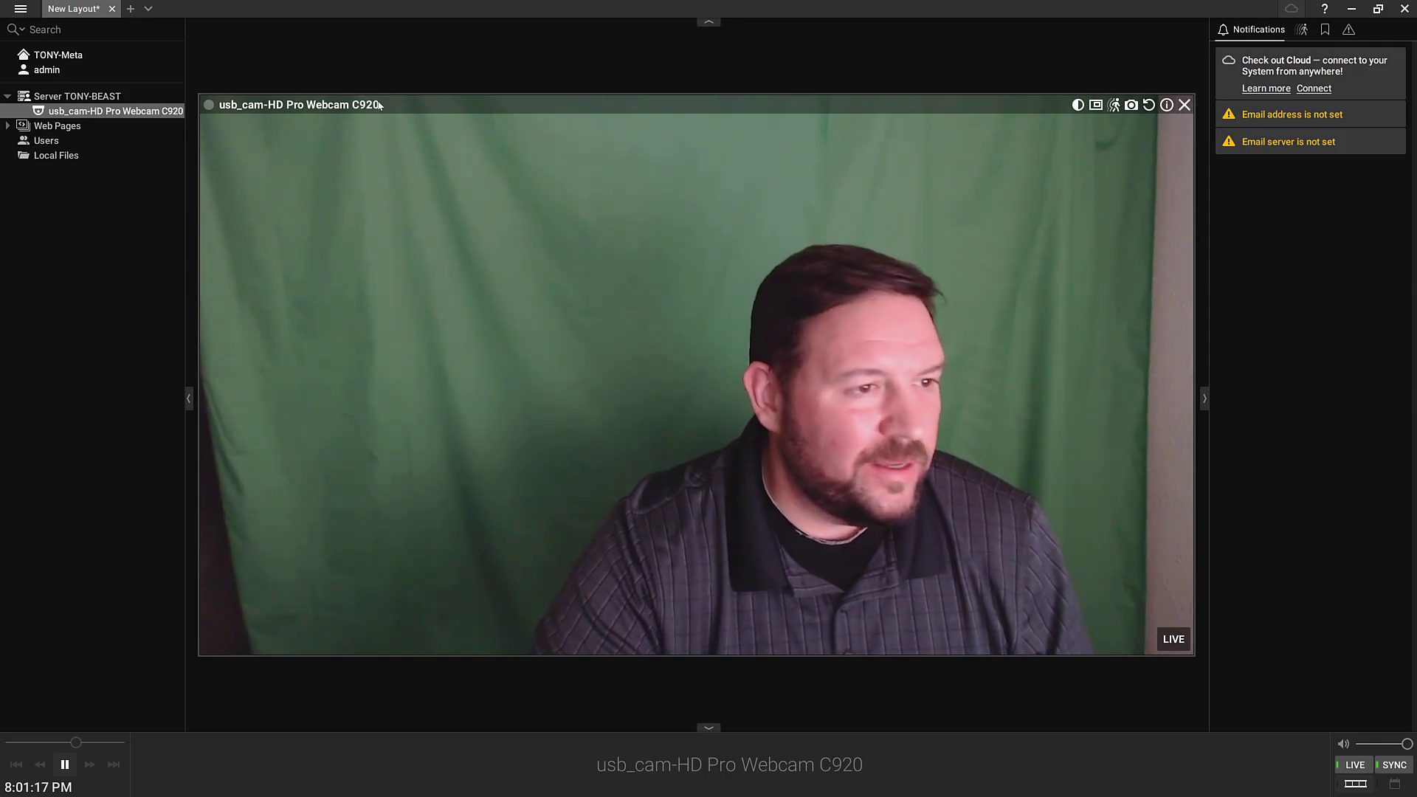
Activate a trial licence and remove the expired licence in System Administration
{"action": "left_click", "coordinate": [21, 8]}
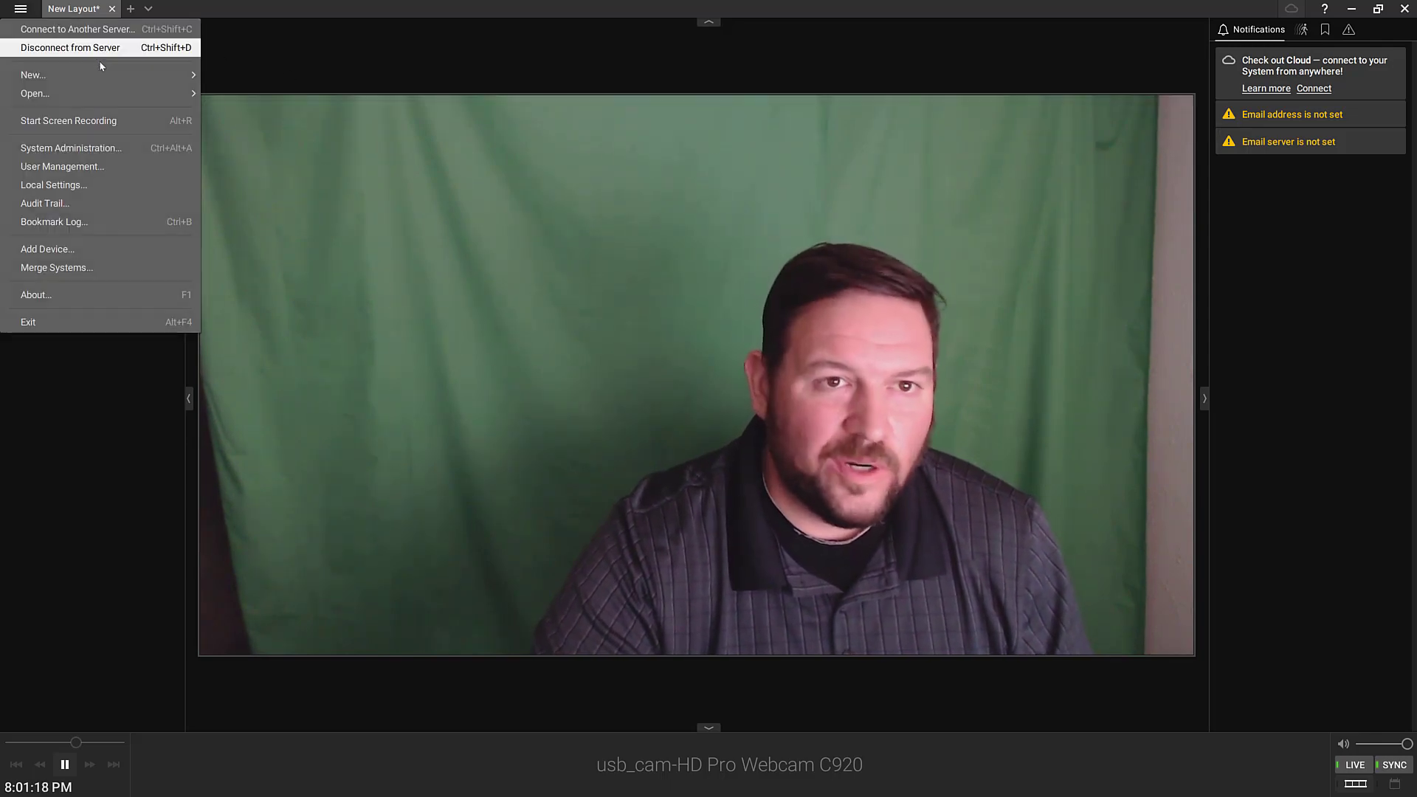
{"action": "left_click", "coordinate": [132, 147]}
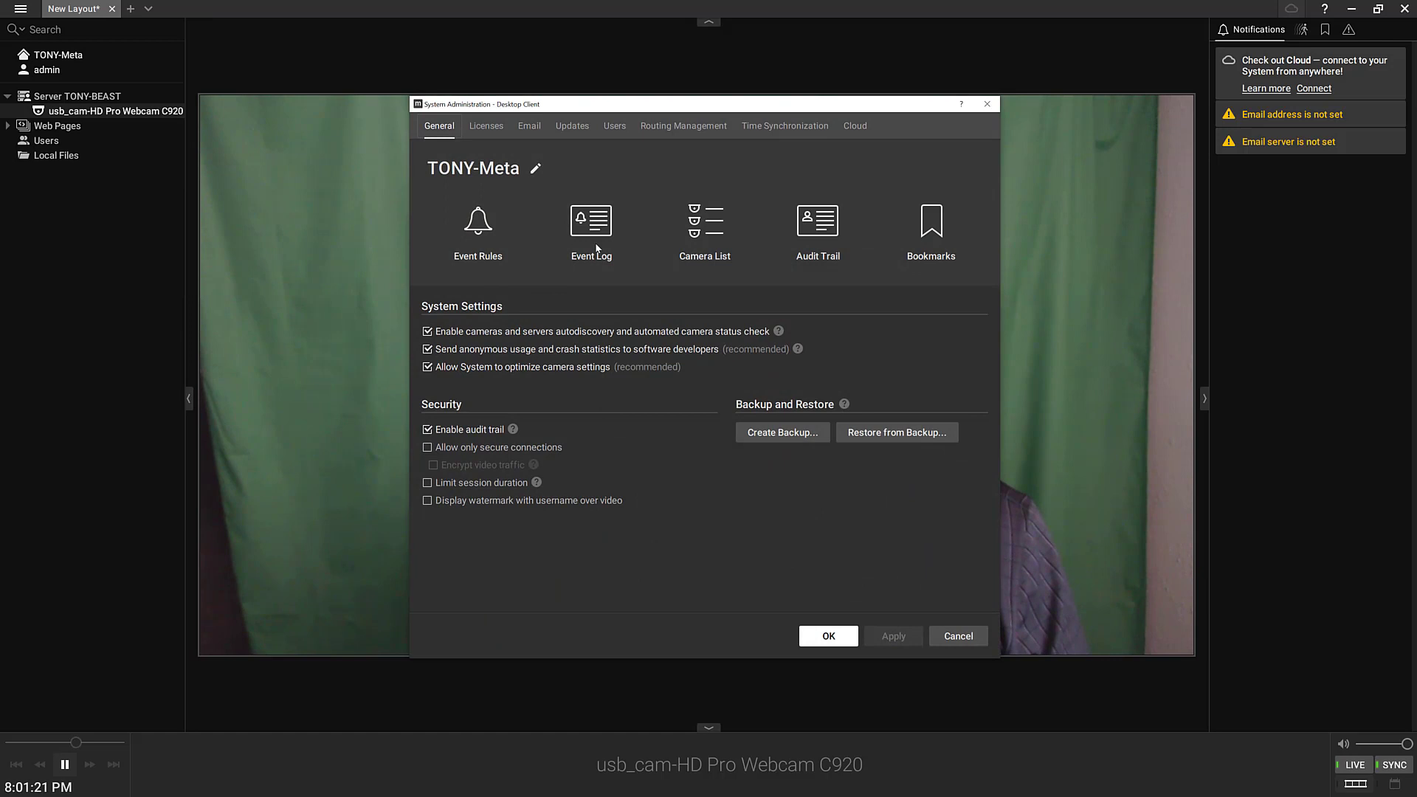
{"action": "left_click", "coordinate": [482, 127]}
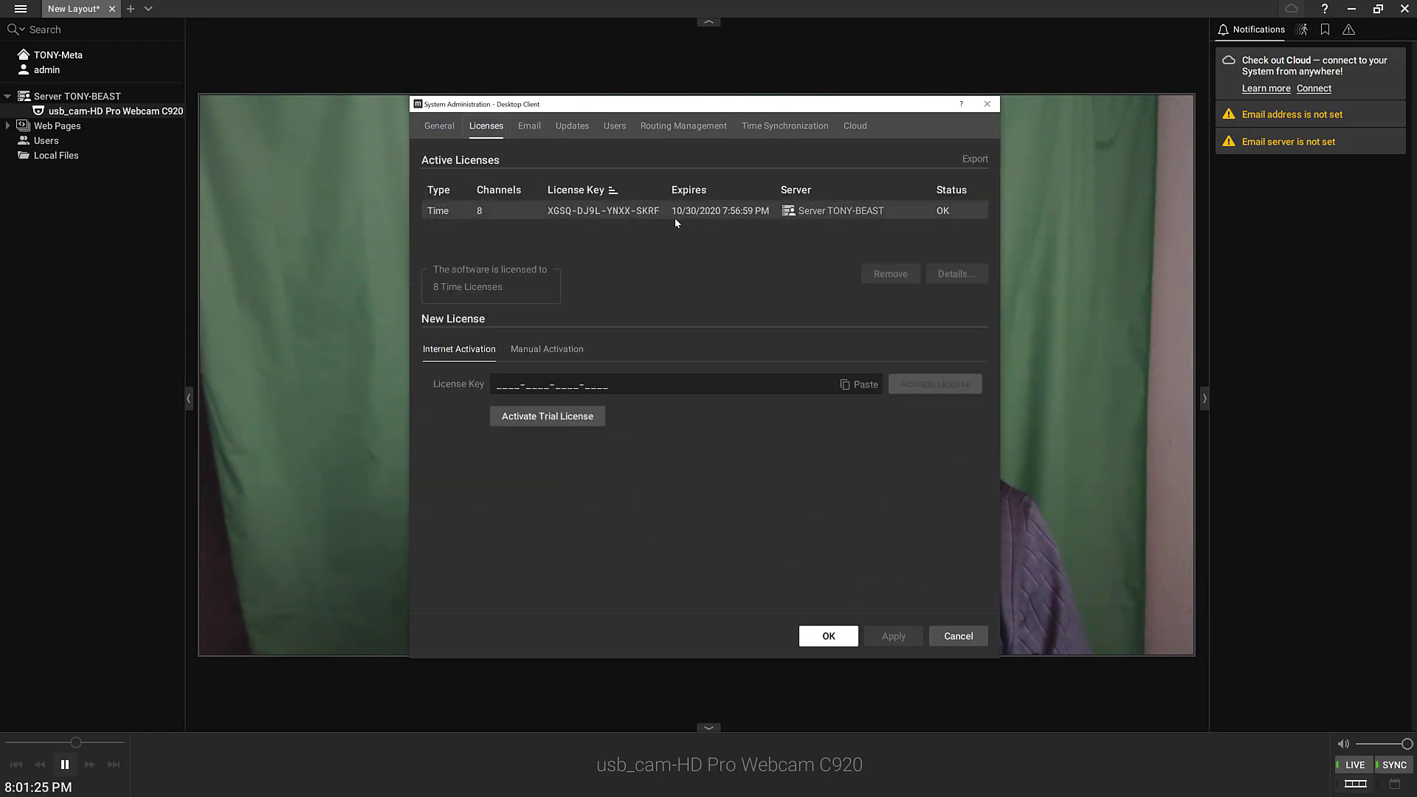
{"action": "left_click", "coordinate": [528, 419]}
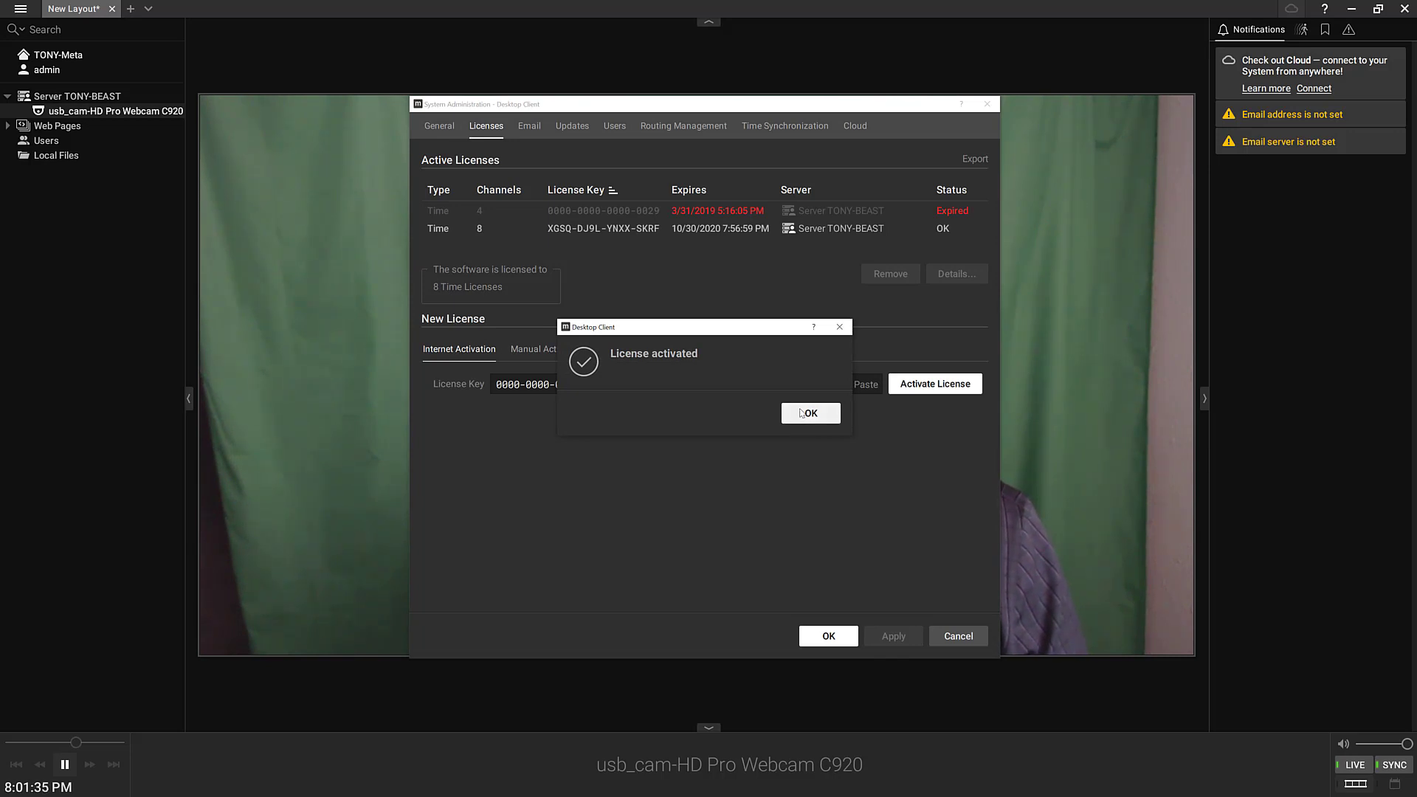
{"action": "left_click", "coordinate": [799, 420]}
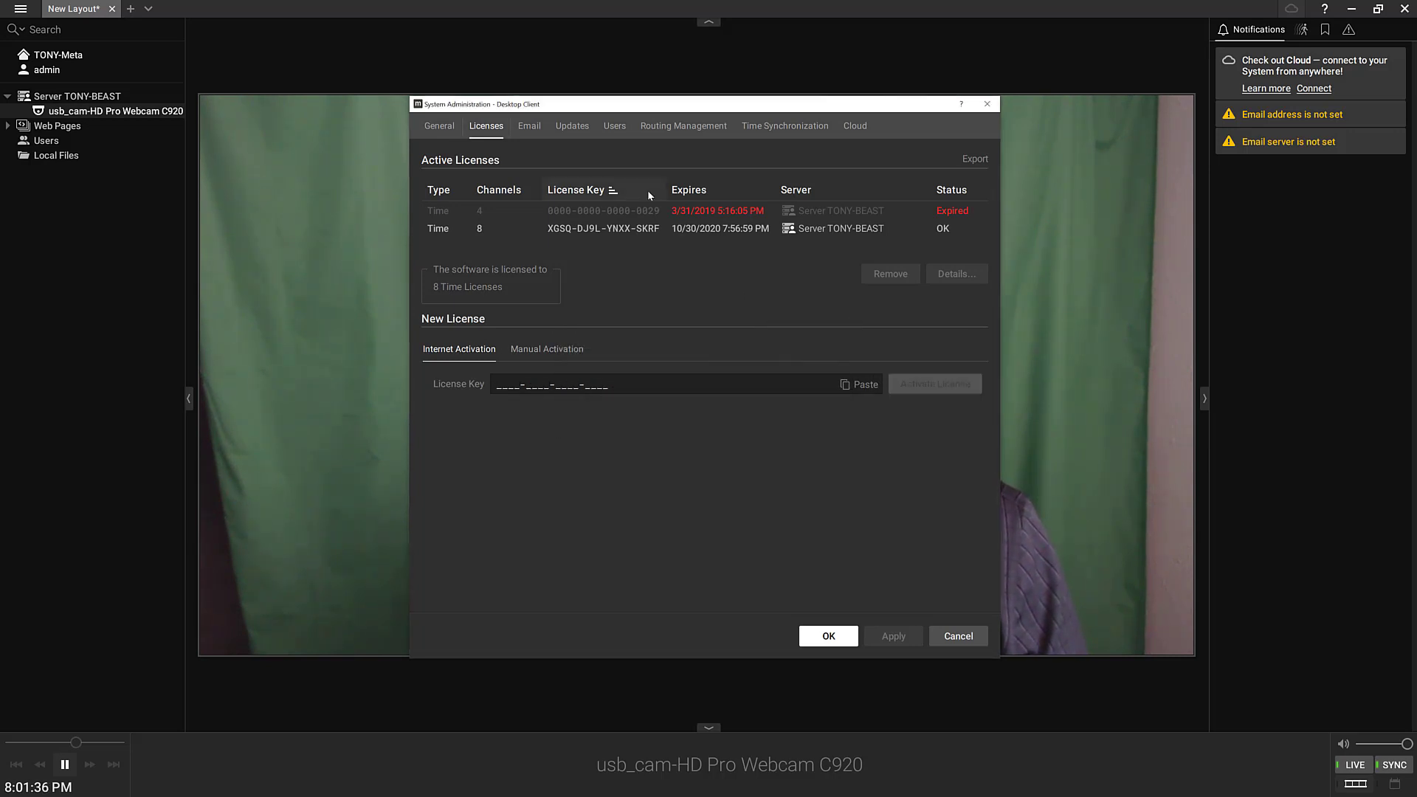
{"action": "left_click", "coordinate": [686, 212]}
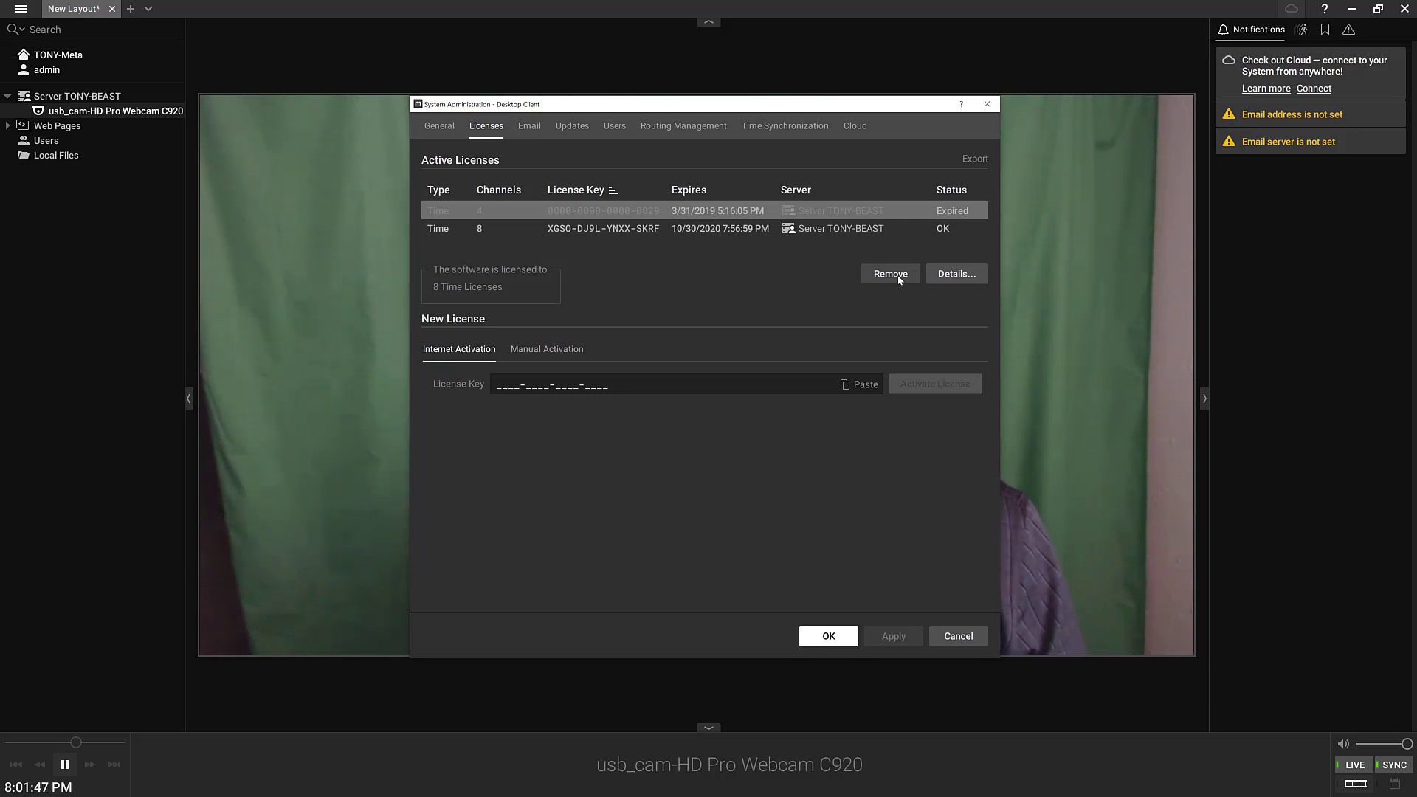
{"action": "left_click", "coordinate": [896, 278]}
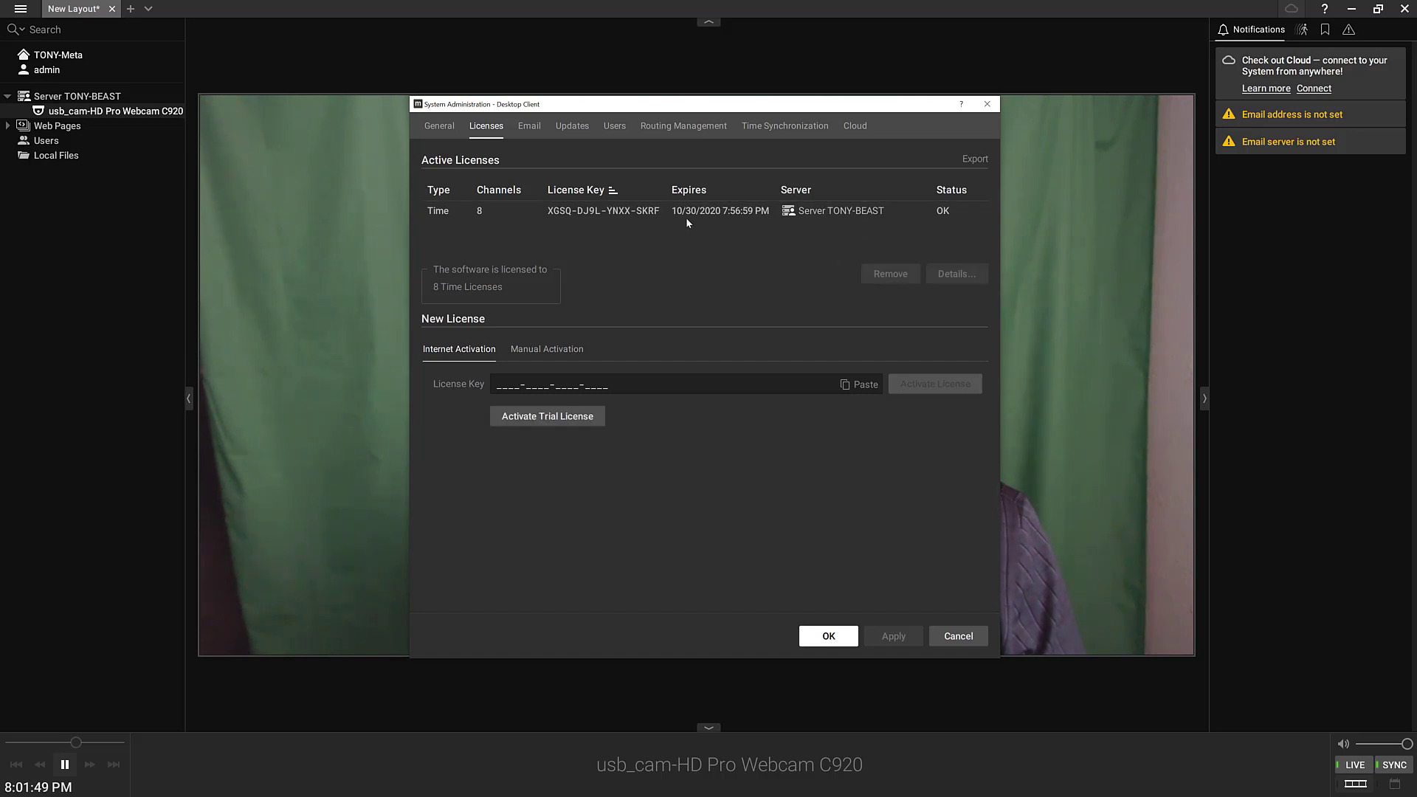
{"action": "left_click", "coordinate": [828, 636]}
Turn on webcam recording with continuous recording across the whole weekly schedule
{"action": "right_click", "coordinate": [547, 347]}
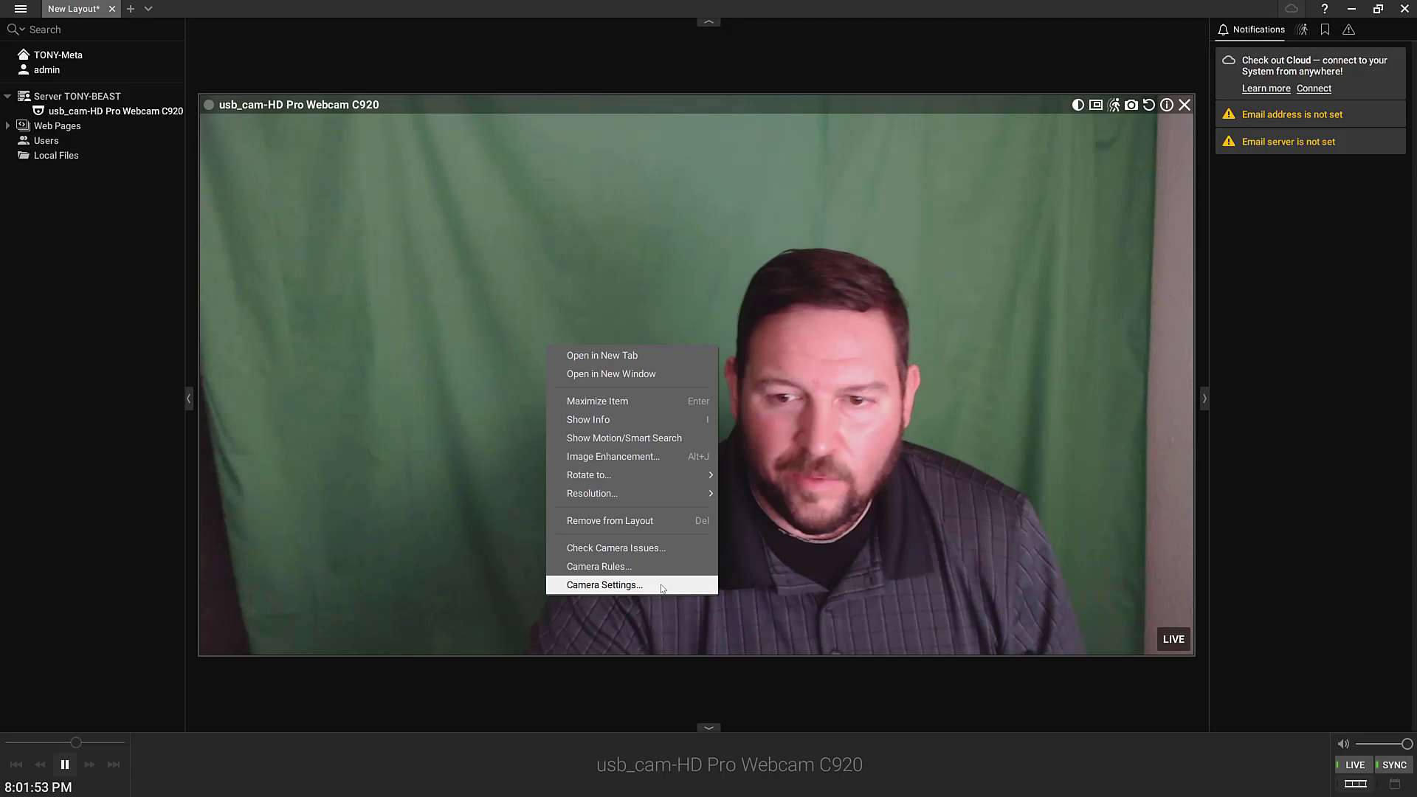
{"action": "left_click", "coordinate": [662, 585]}
{"action": "left_click", "coordinate": [489, 124]}
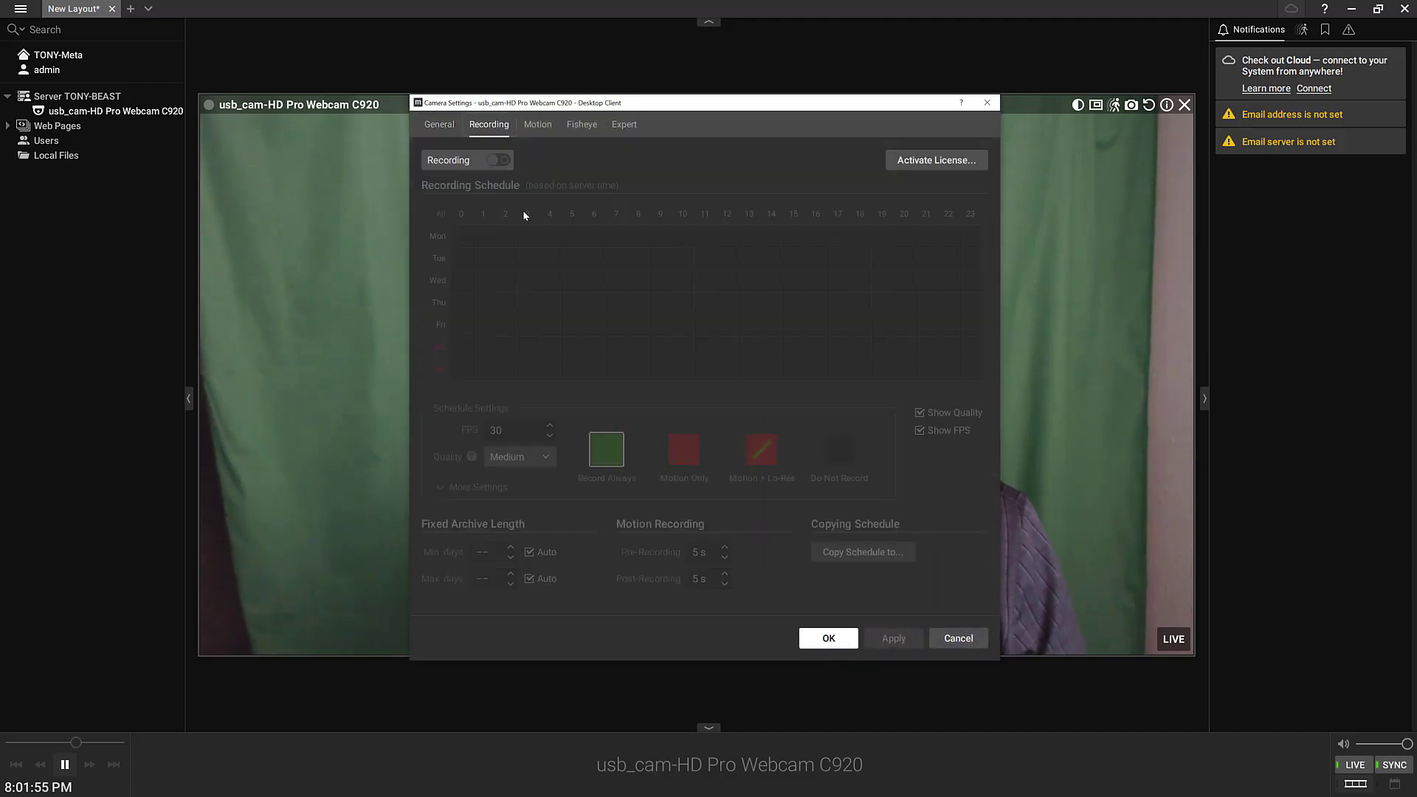
{"action": "left_click", "coordinate": [499, 160]}
{"action": "left_click_drag", "start_coordinate": [459, 239], "coordinate": [976, 373]}
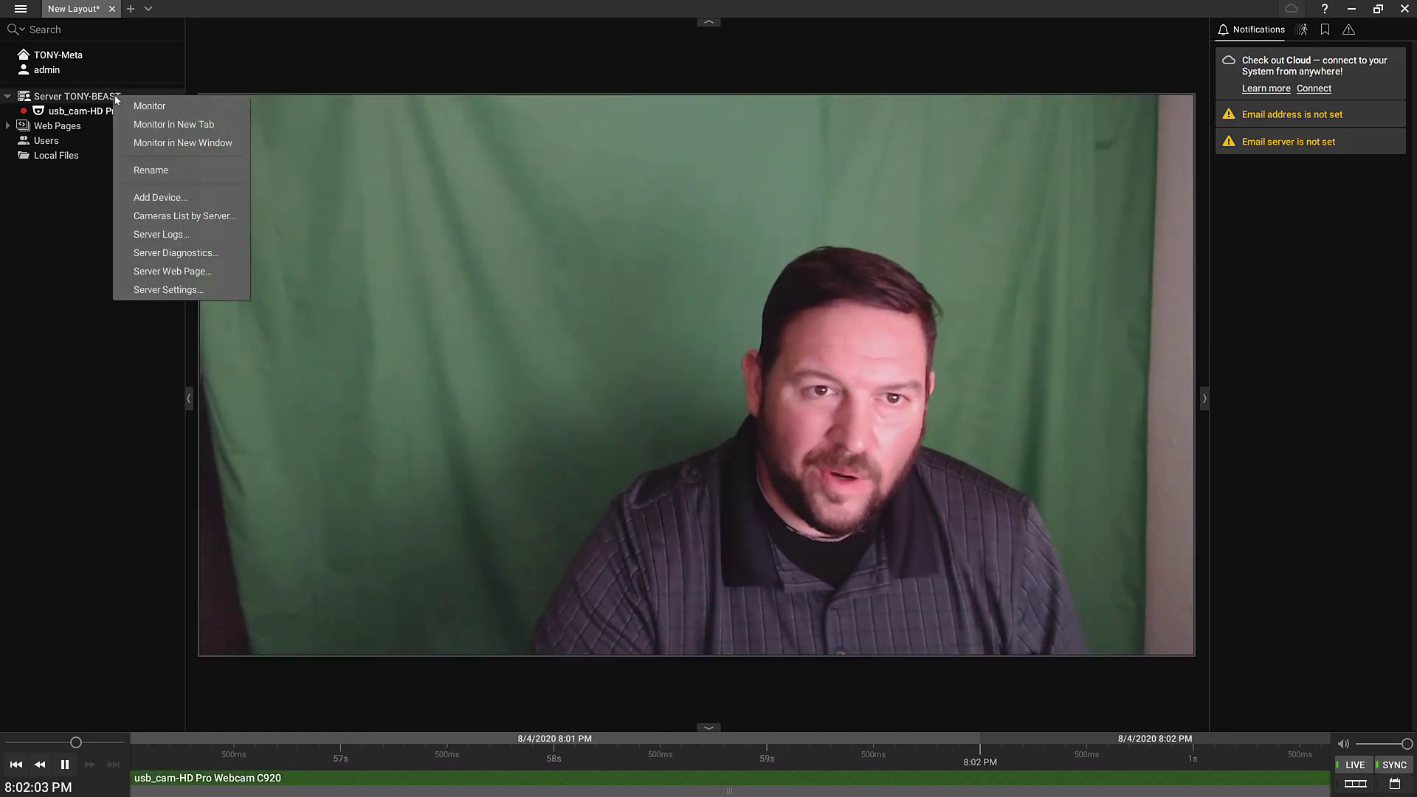
{"action": "left_click", "coordinate": [185, 289]}
Review the D: and E: storage locations and close Server Settings without changes
{"action": "left_click", "coordinate": [449, 179]}
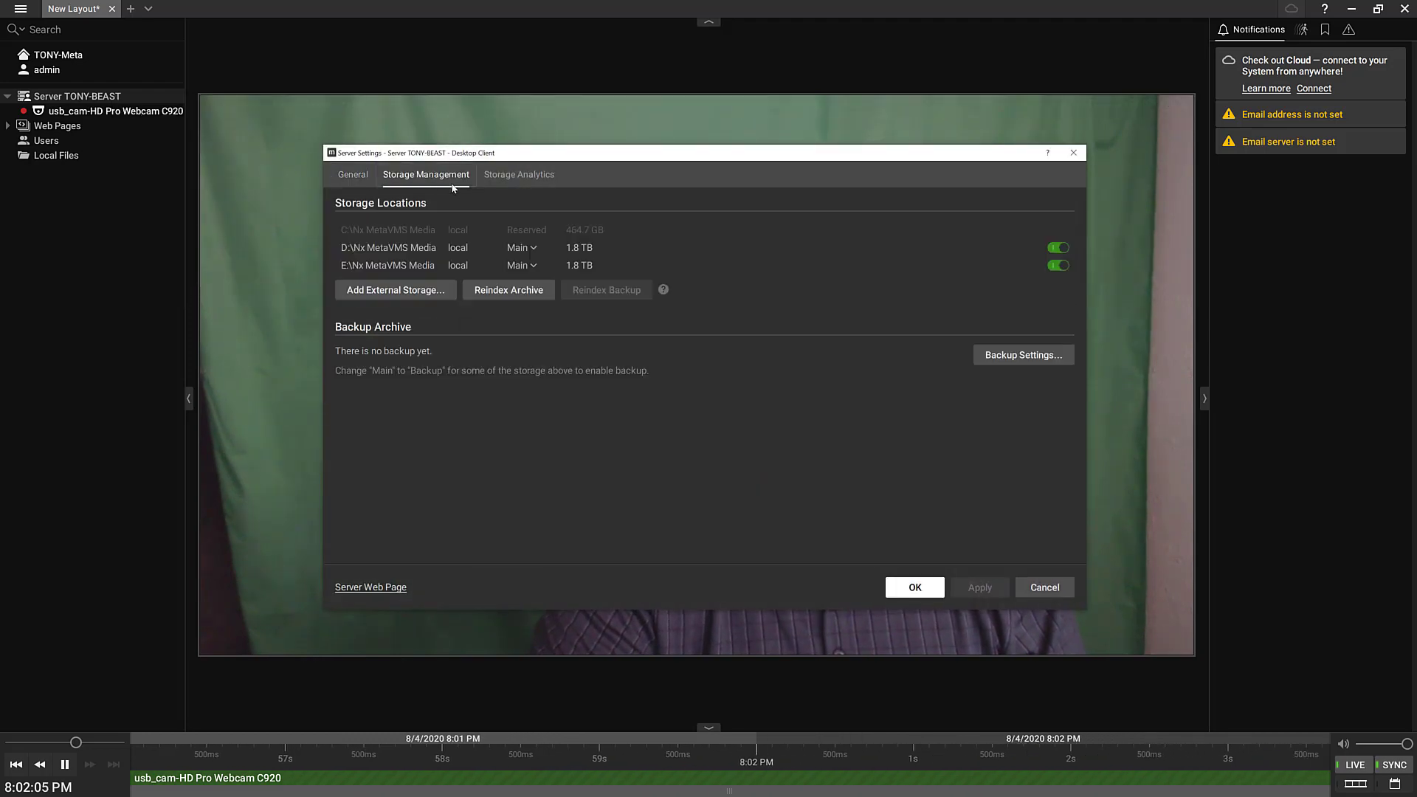
{"action": "mouse_move", "coordinate": [433, 233]}
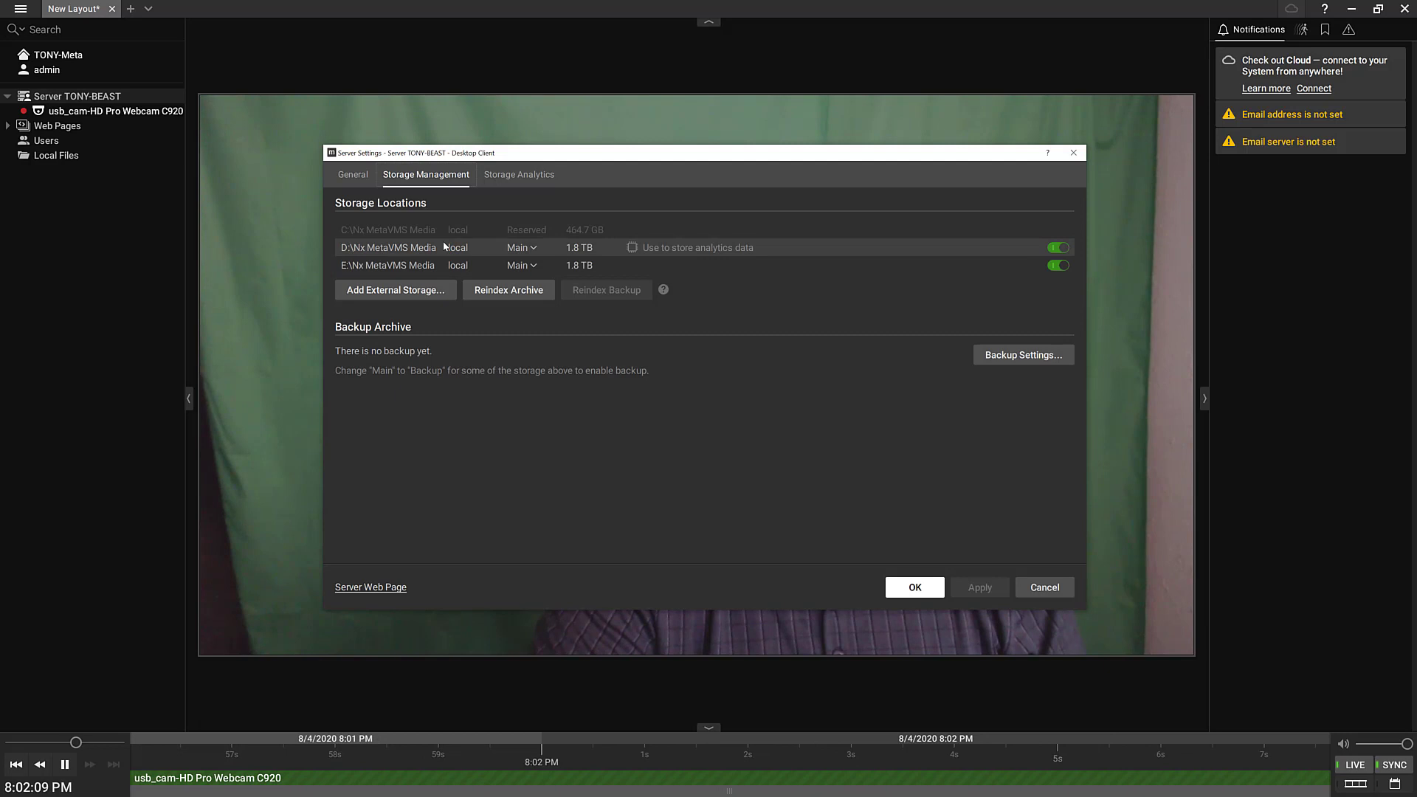
{"action": "mouse_move", "coordinate": [513, 233]}
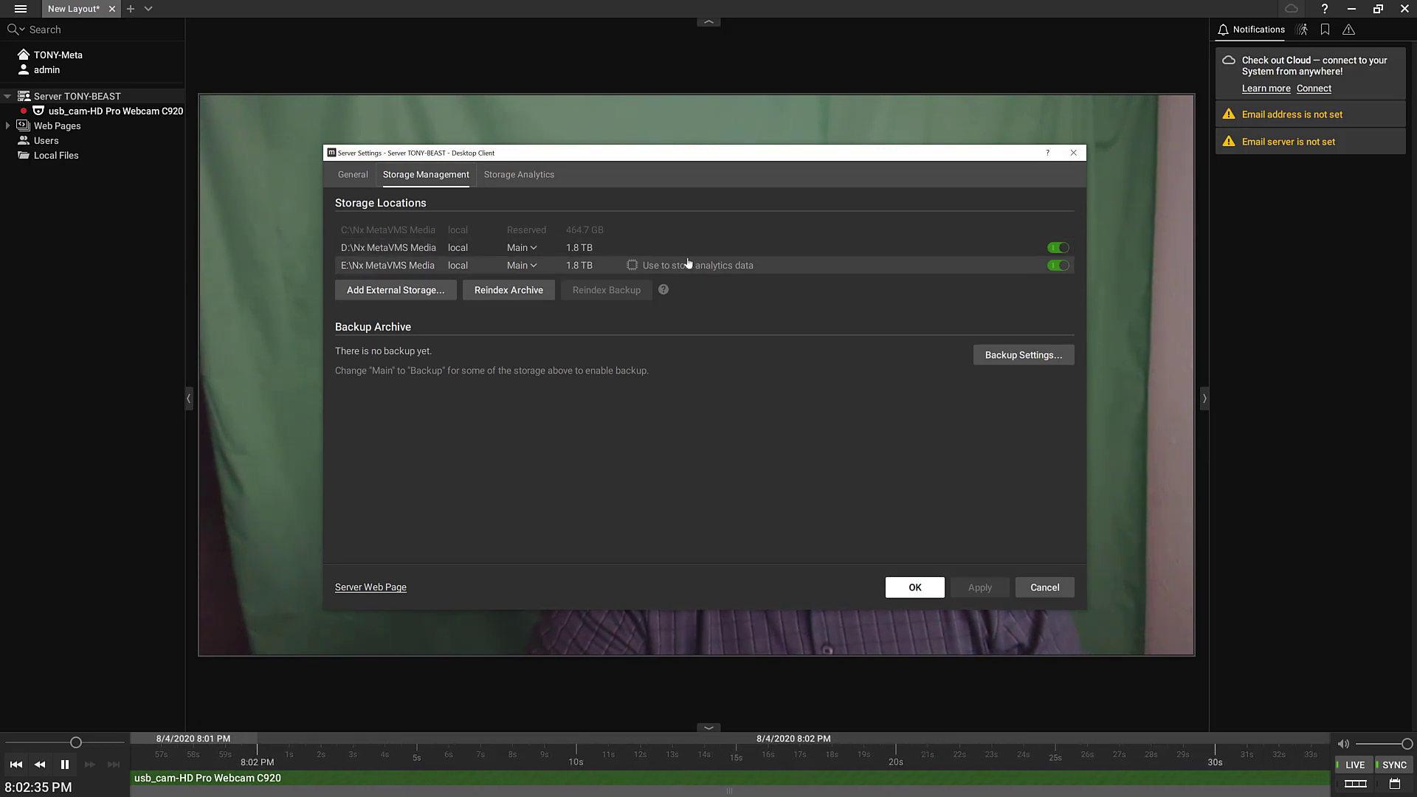
{"action": "left_click", "coordinate": [924, 593]}
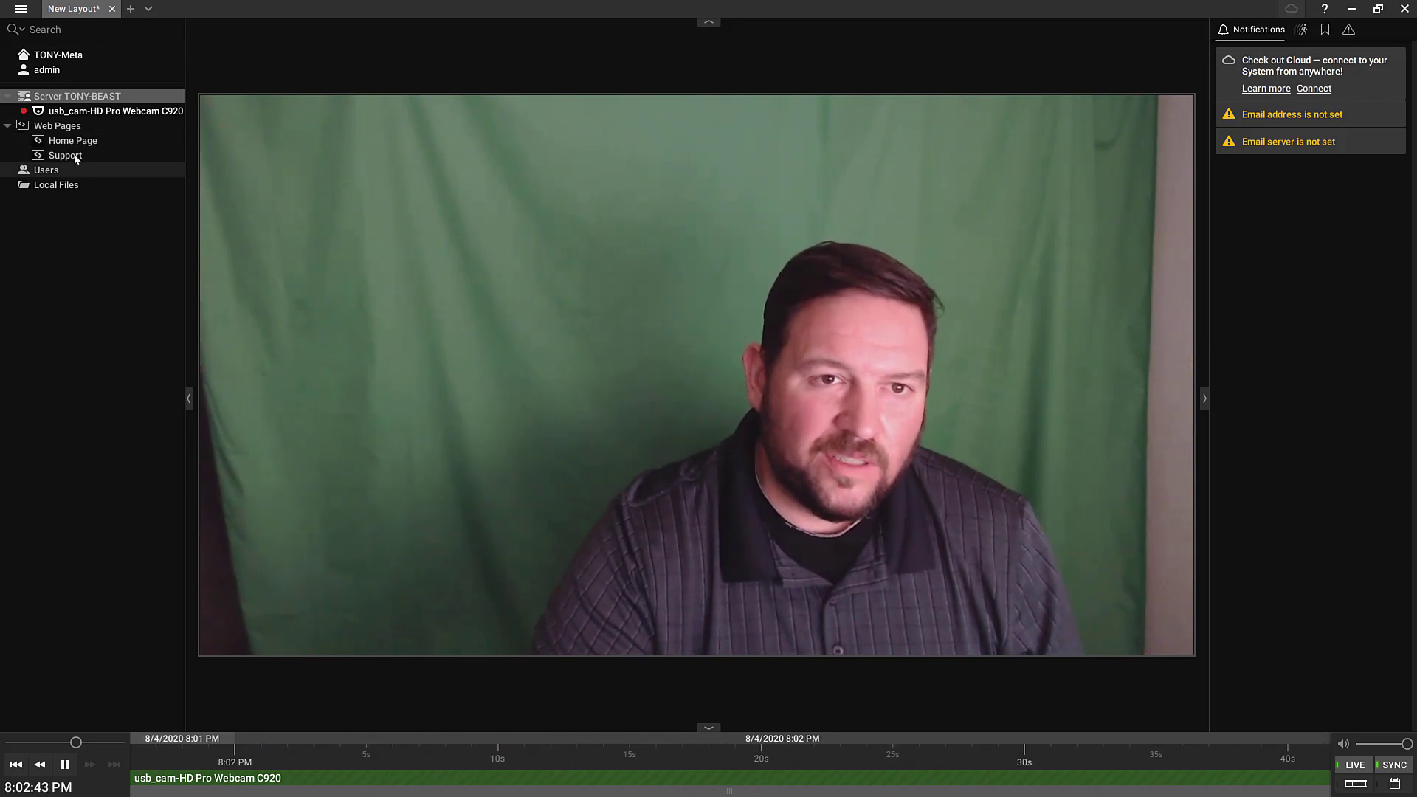
Add the Home Page and Support web pages to the layout, dismiss both email warnings, and remove the webcam tile
{"action": "left_click_drag", "start_coordinate": [73, 141], "coordinate": [262, 253]}
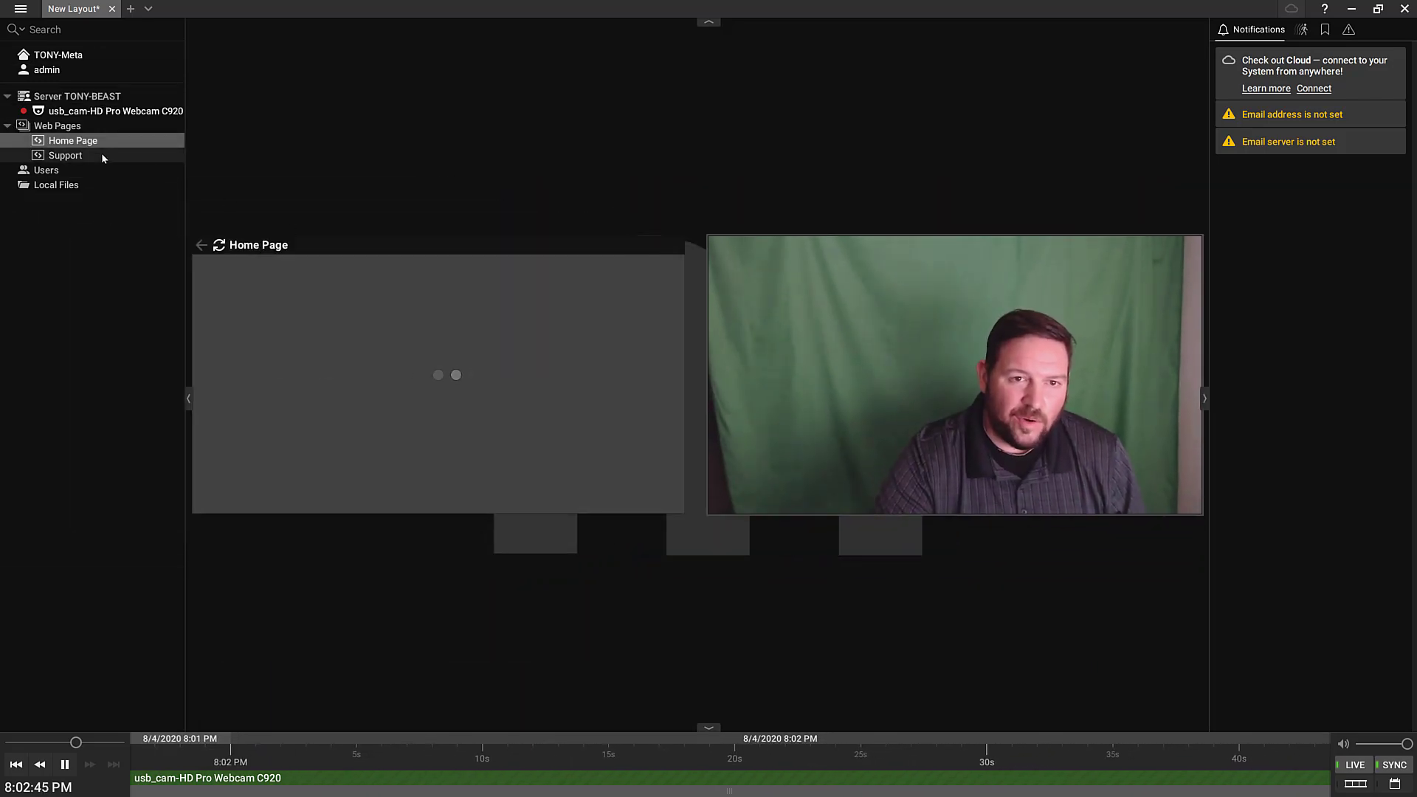
{"action": "left_click_drag", "start_coordinate": [103, 158], "coordinate": [430, 499]}
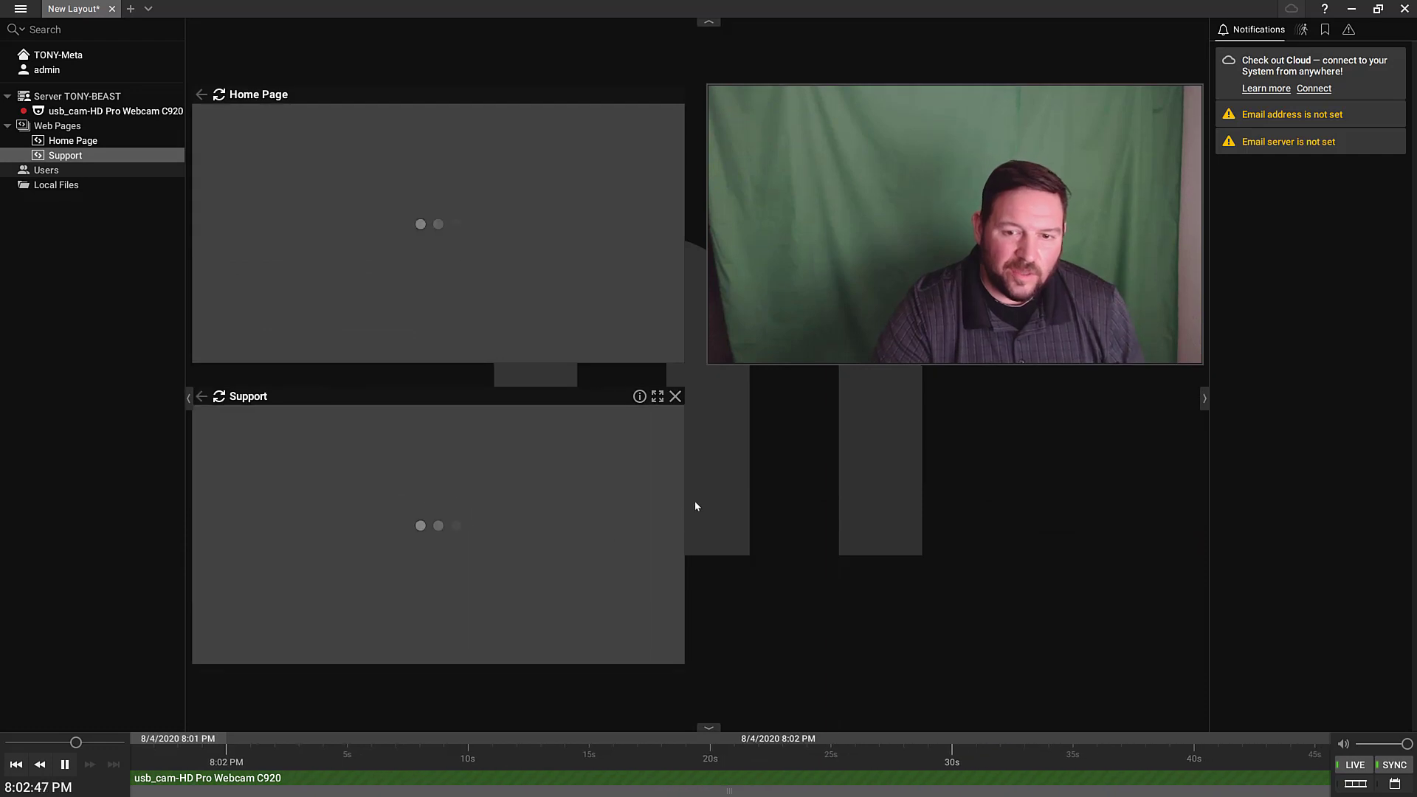
{"action": "left_click", "coordinate": [1396, 114]}
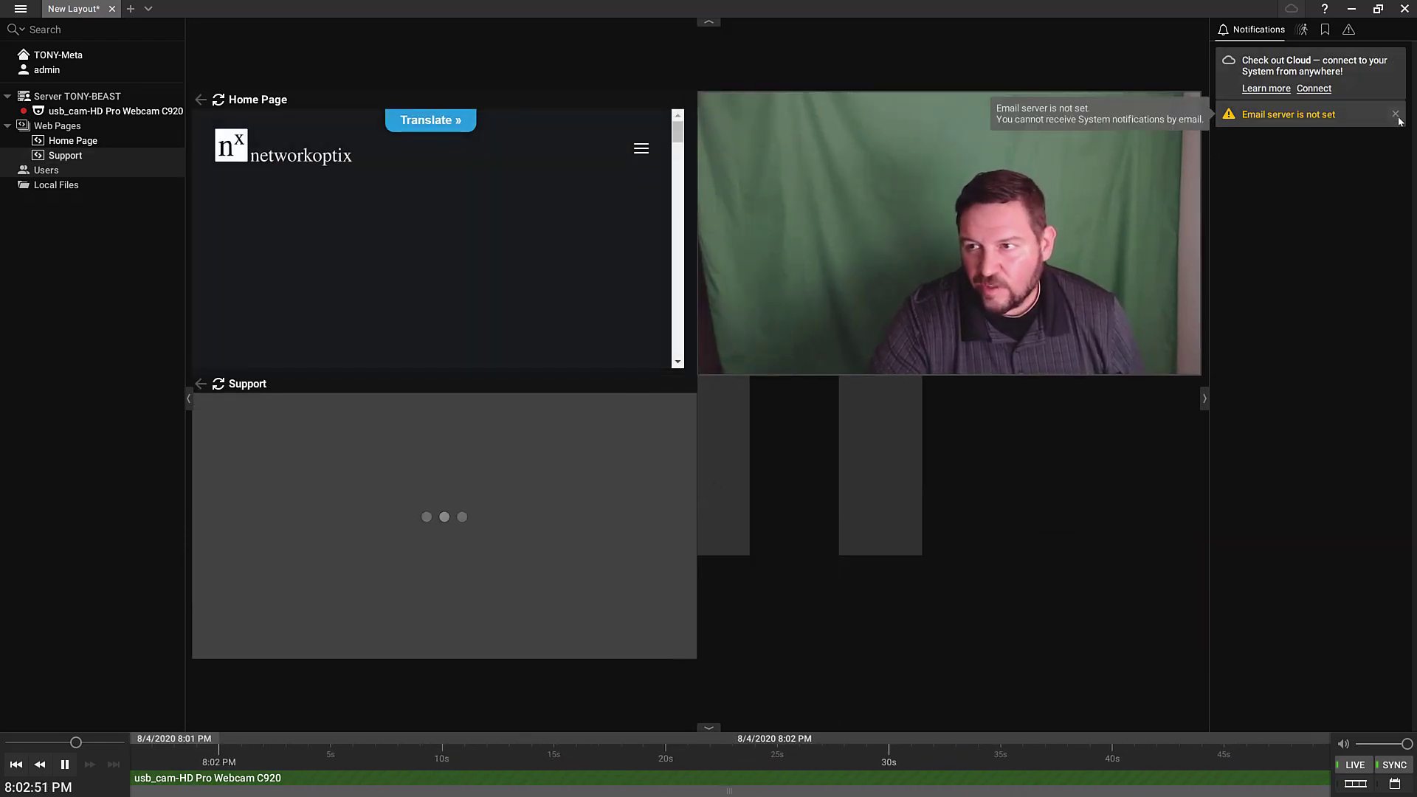
{"action": "left_click", "coordinate": [1395, 115]}
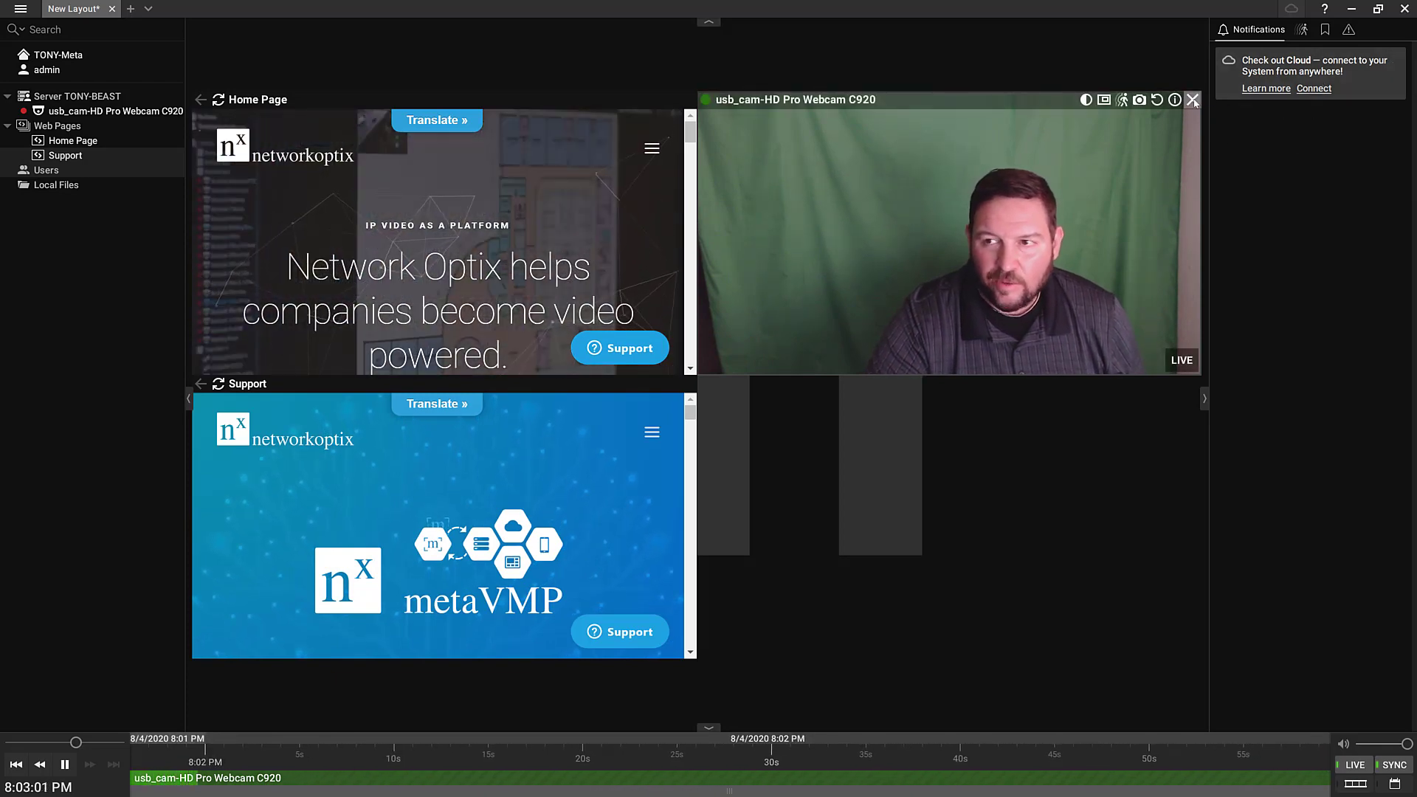
{"action": "left_click", "coordinate": [1193, 100]}
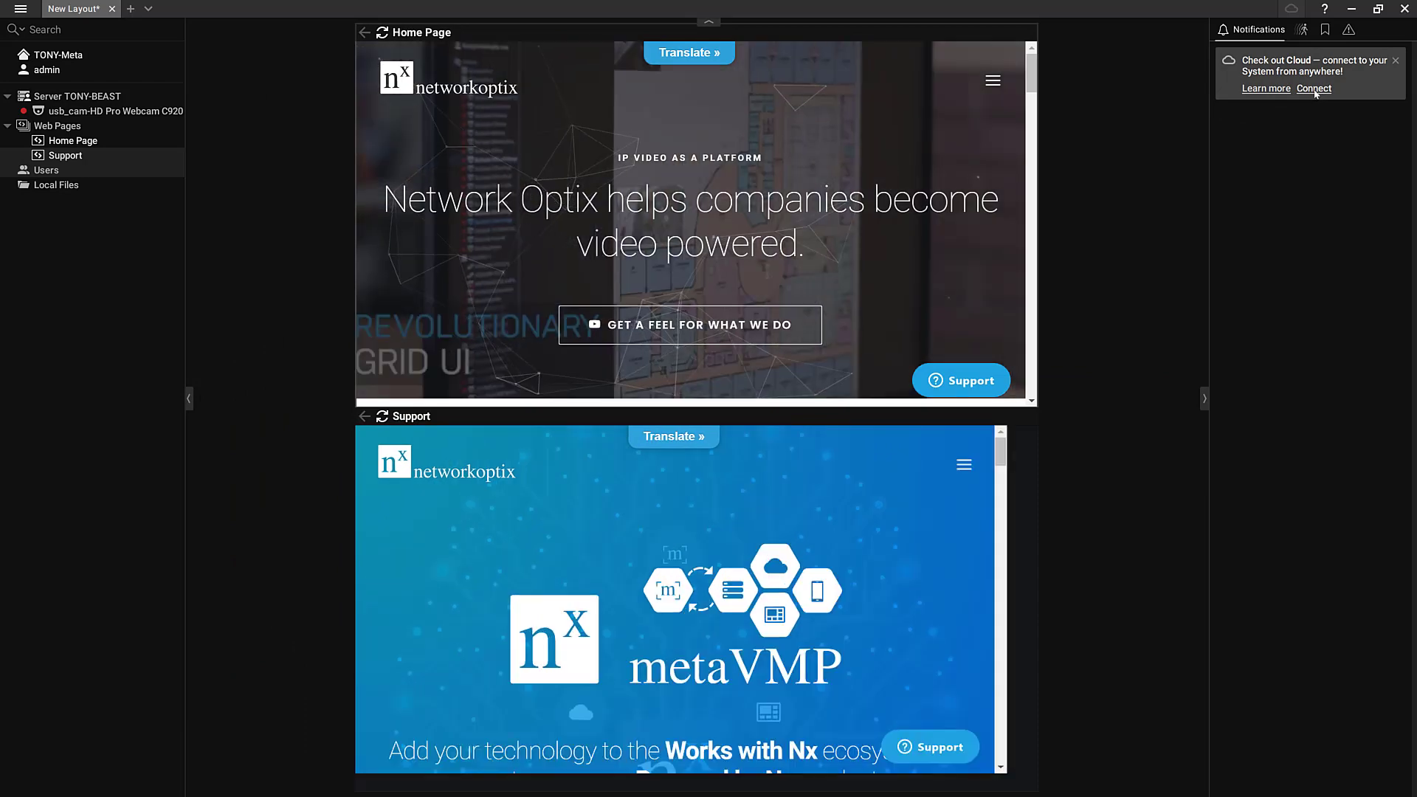
Connect the system to the cloud by signing in with the account email and password, then acknowledge the confirmation
{"action": "left_click", "coordinate": [1314, 88]}
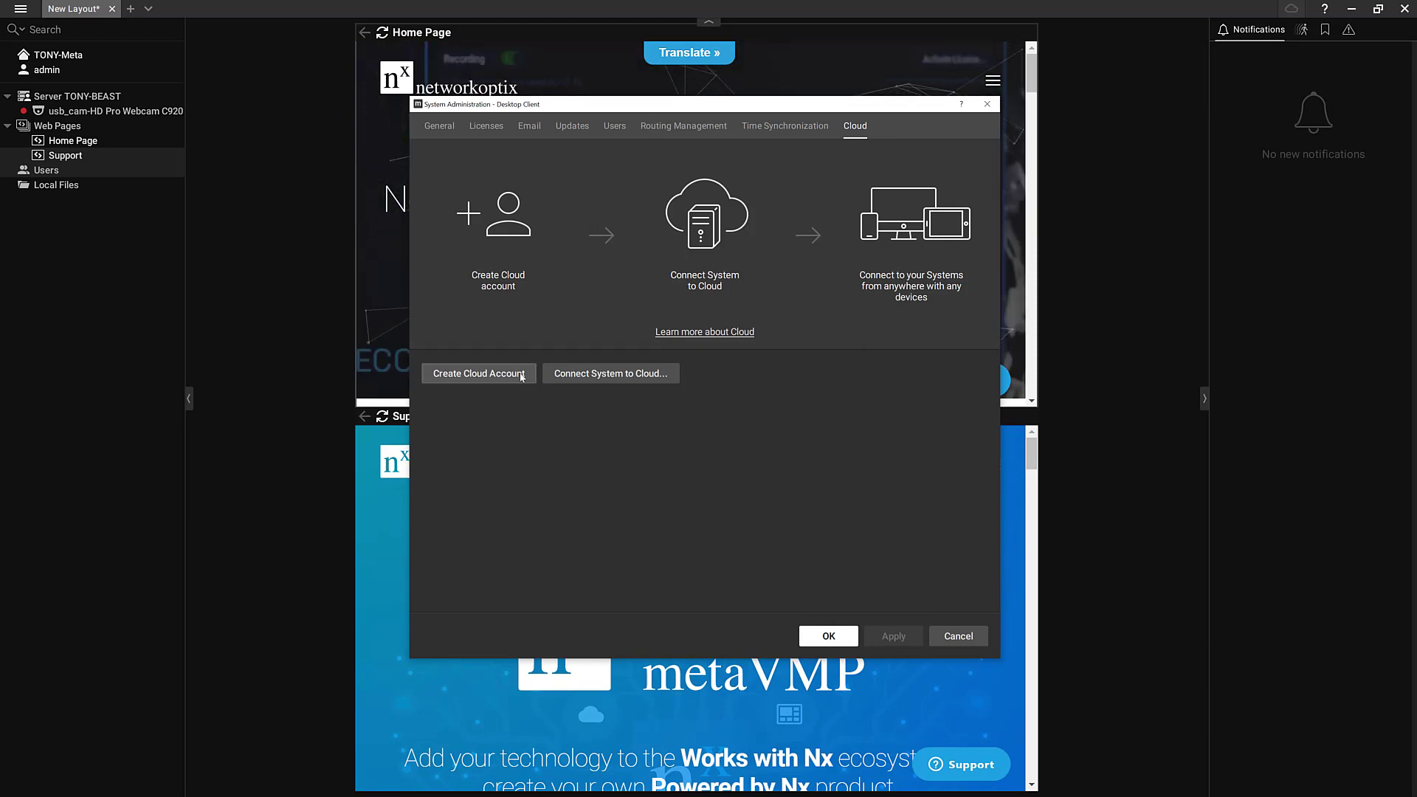
{"action": "left_click", "coordinate": [617, 373]}
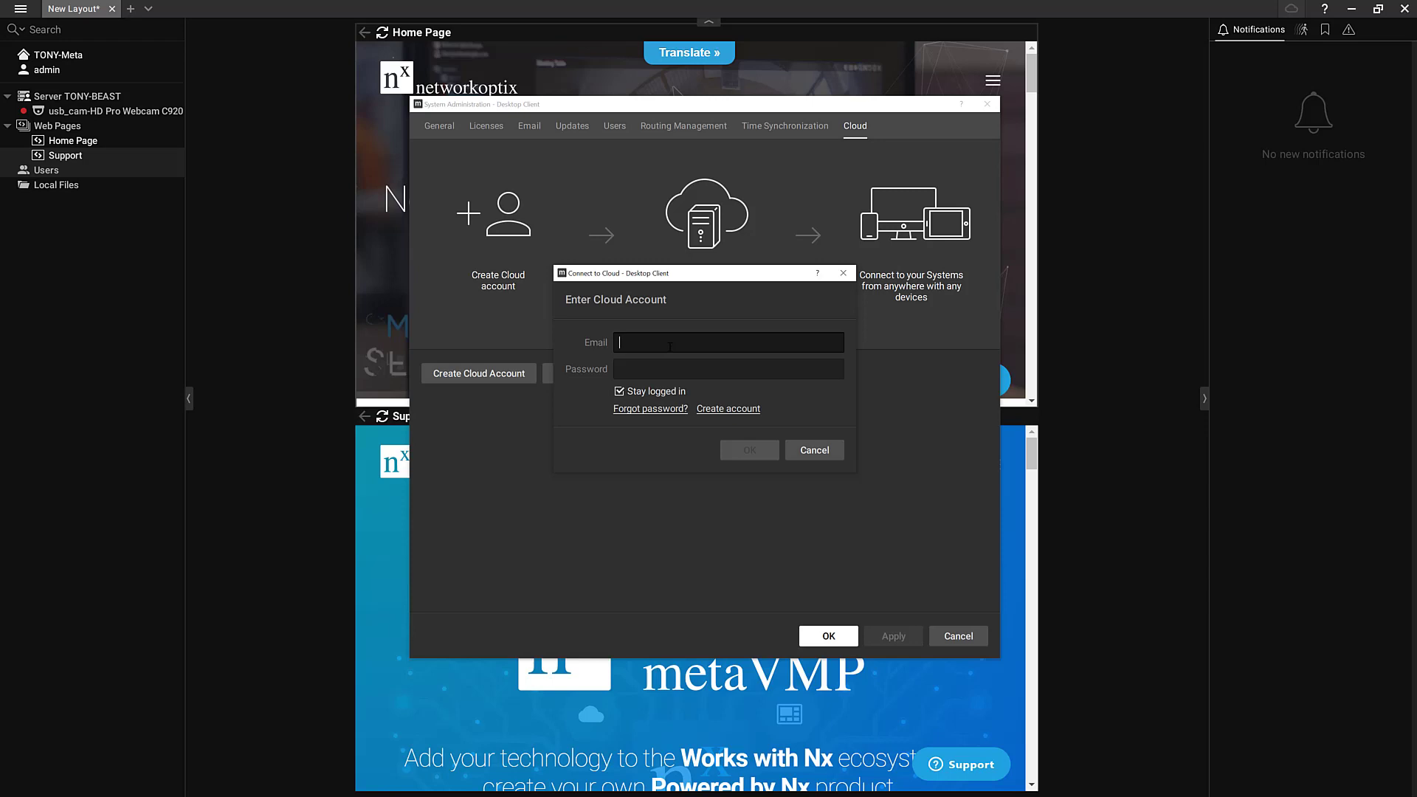
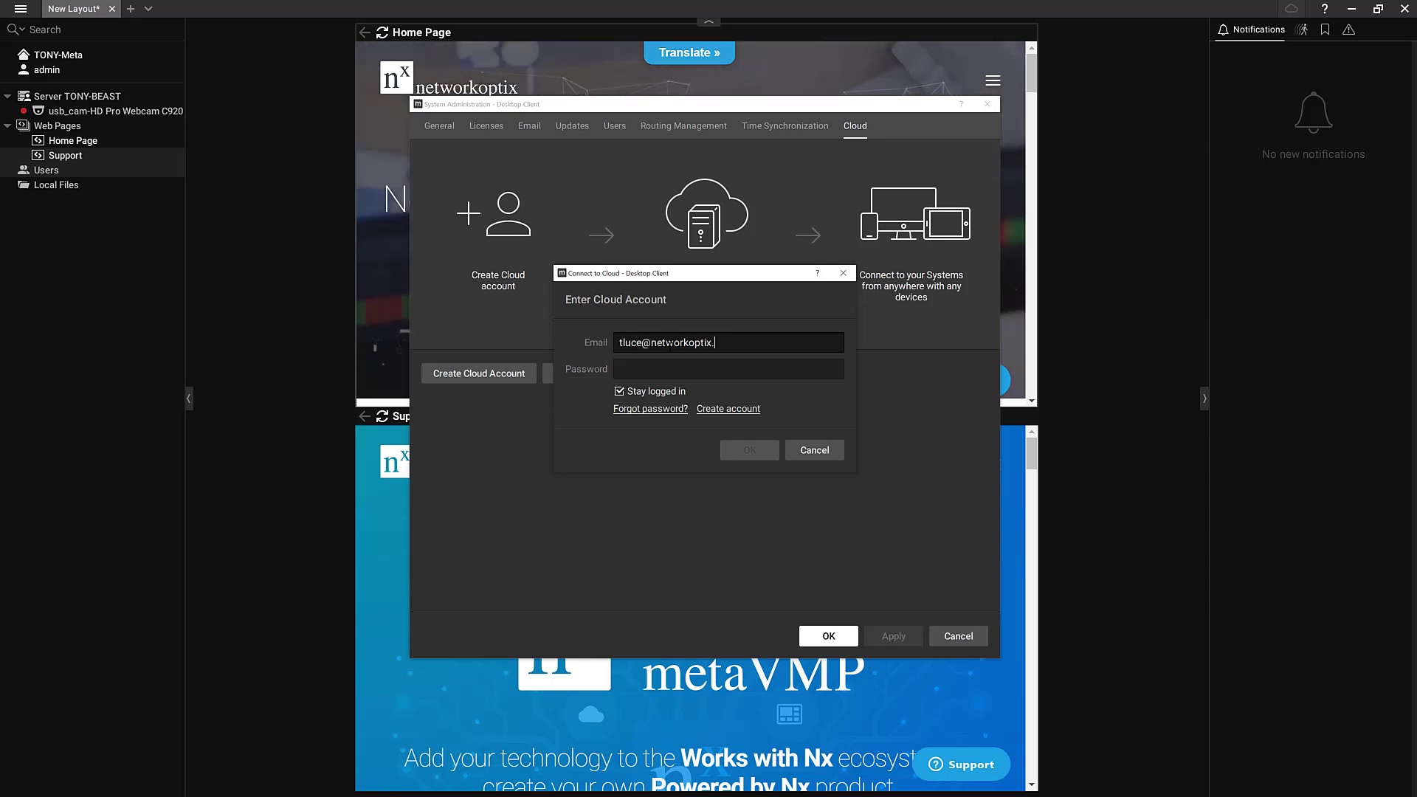
{"action": "key", "text": "Tab"}
{"action": "type", "text": "*********"}
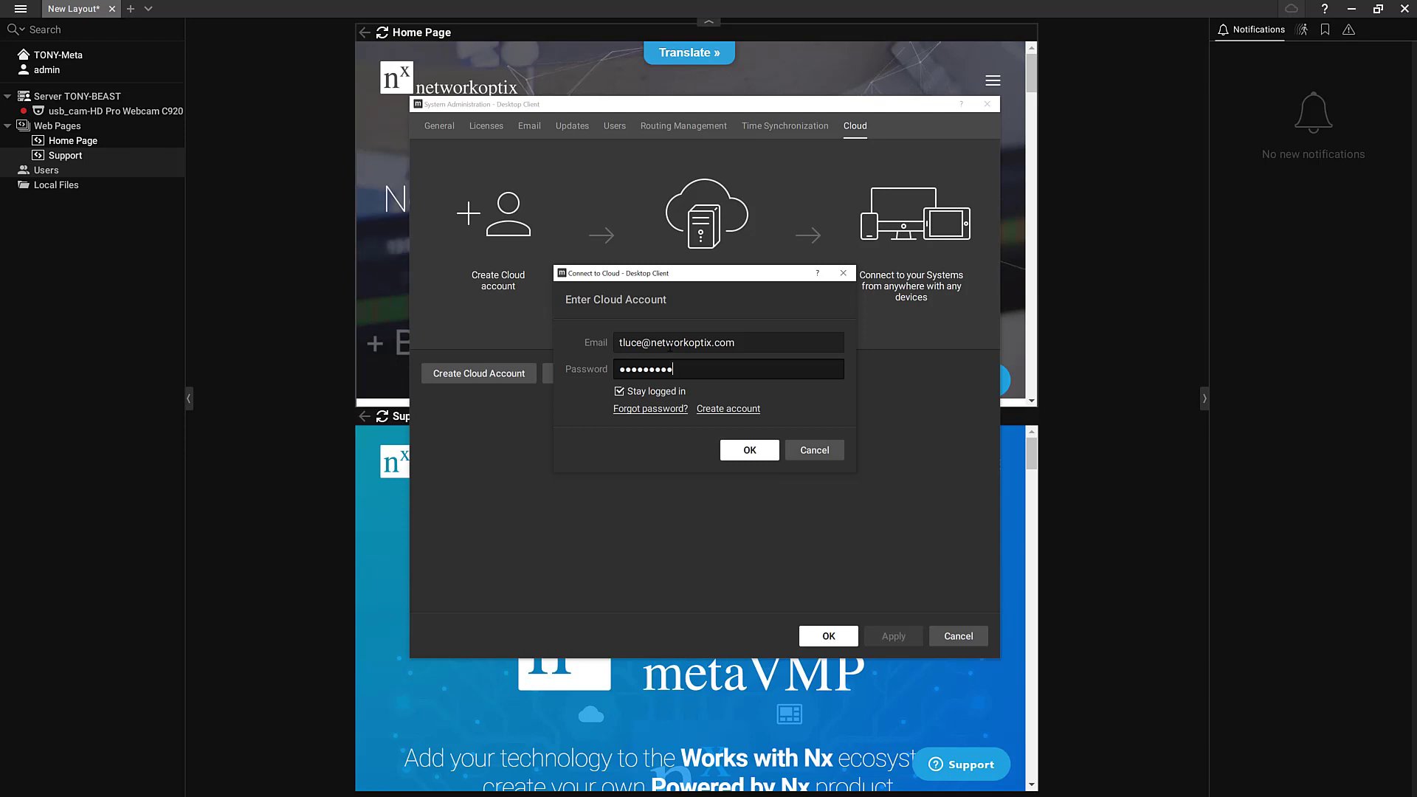
{"action": "key", "text": "Return"}
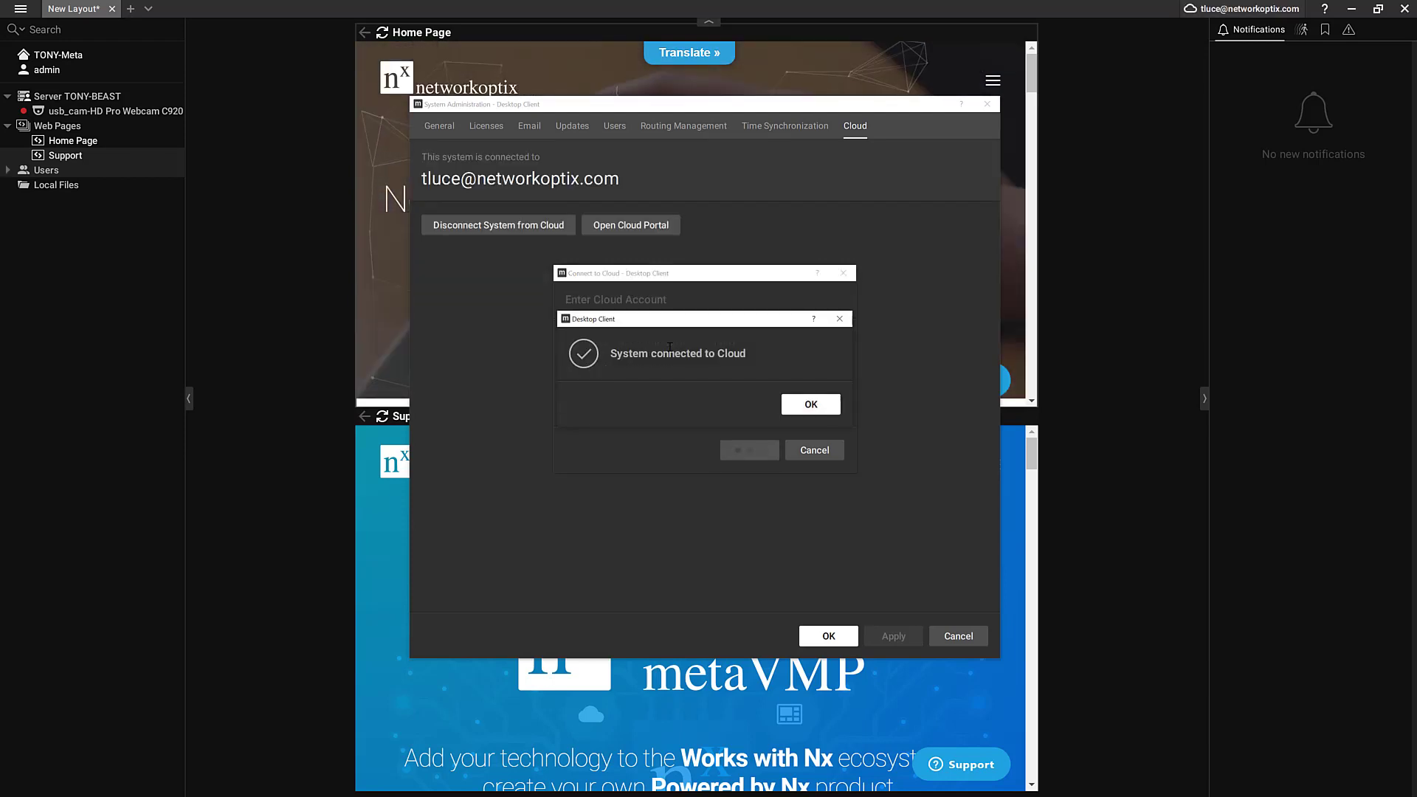
{"action": "left_click", "coordinate": [811, 404]}
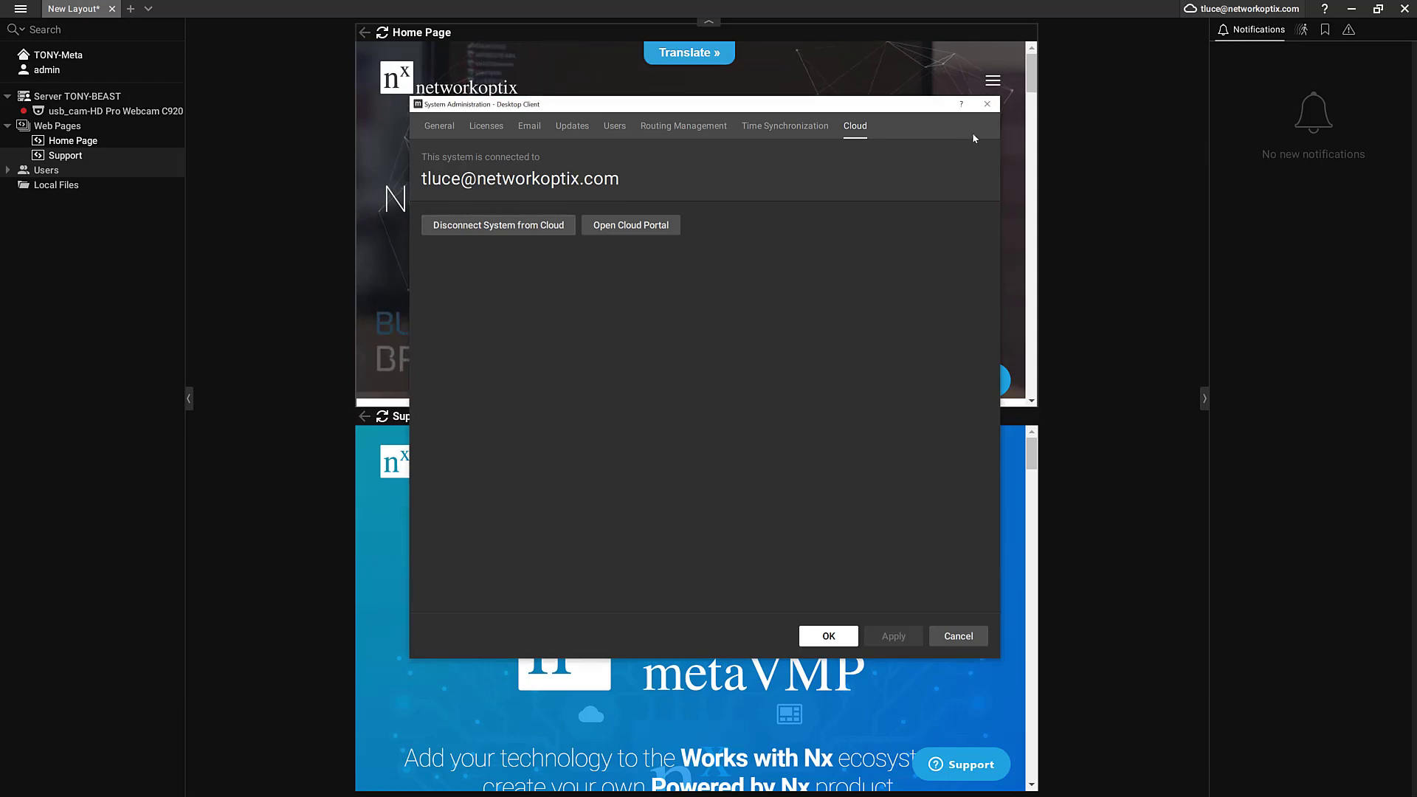
Leave System Administration and browse TONY-Meta's settings, information and users pages in the portal
{"action": "left_click", "coordinate": [986, 105]}
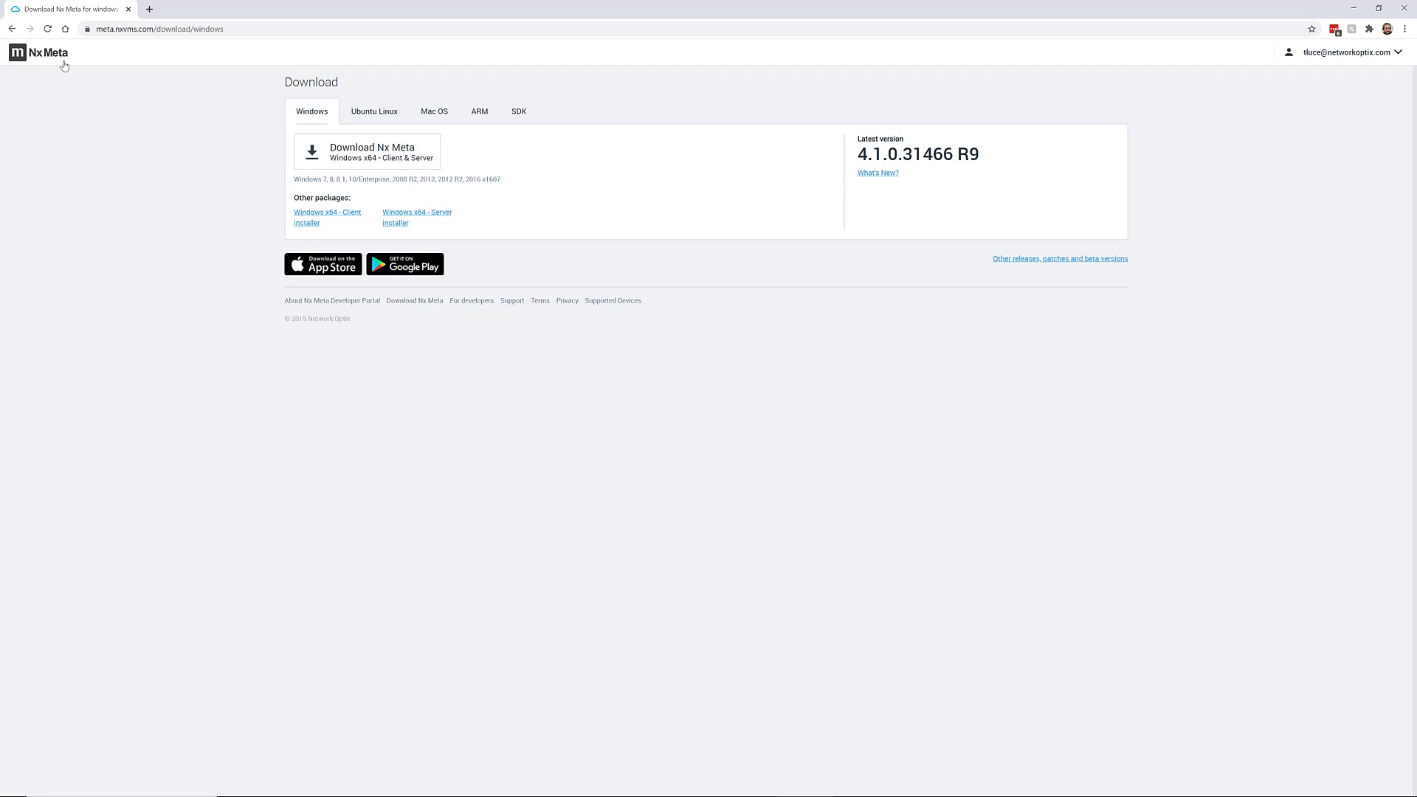
{"action": "left_click", "coordinate": [64, 65]}
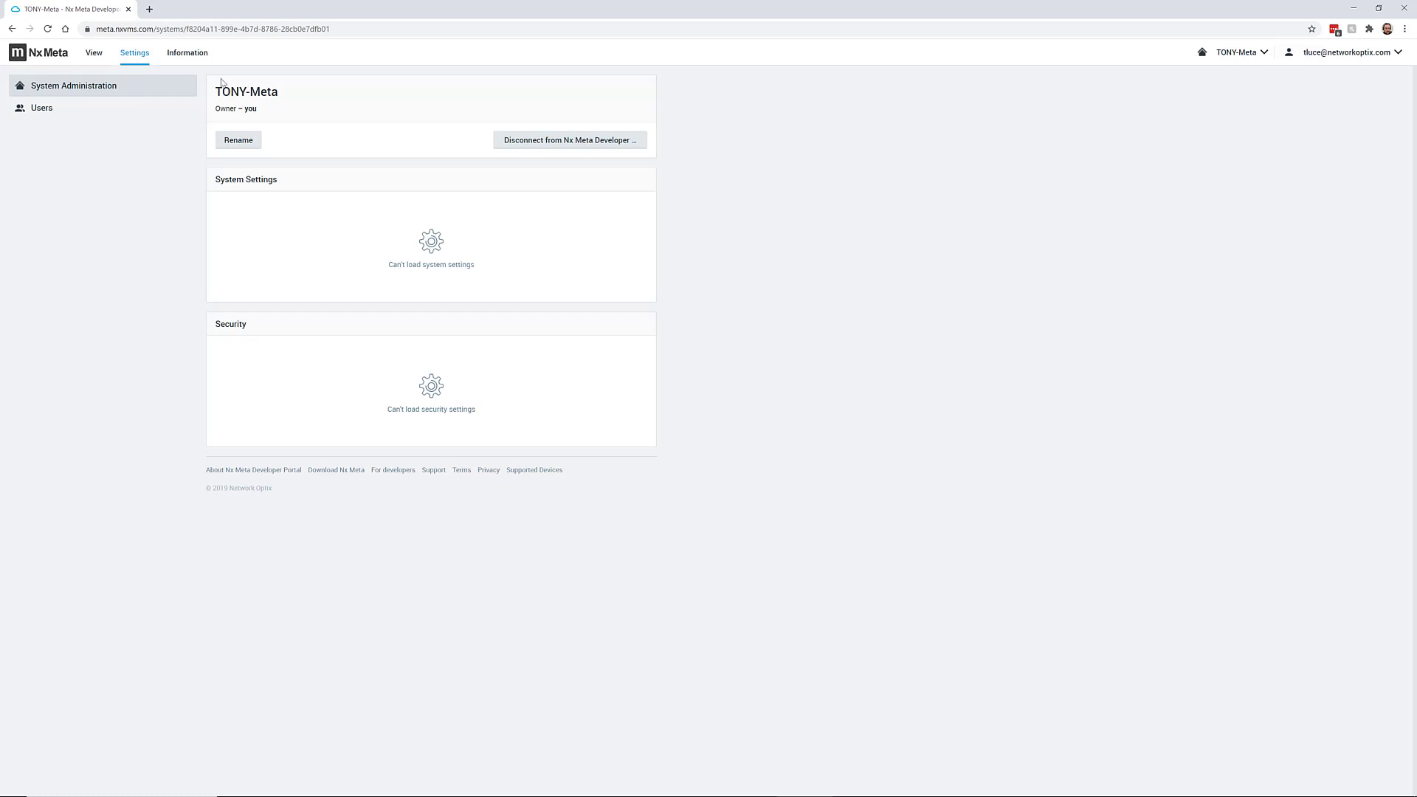
{"action": "left_click", "coordinate": [190, 57]}
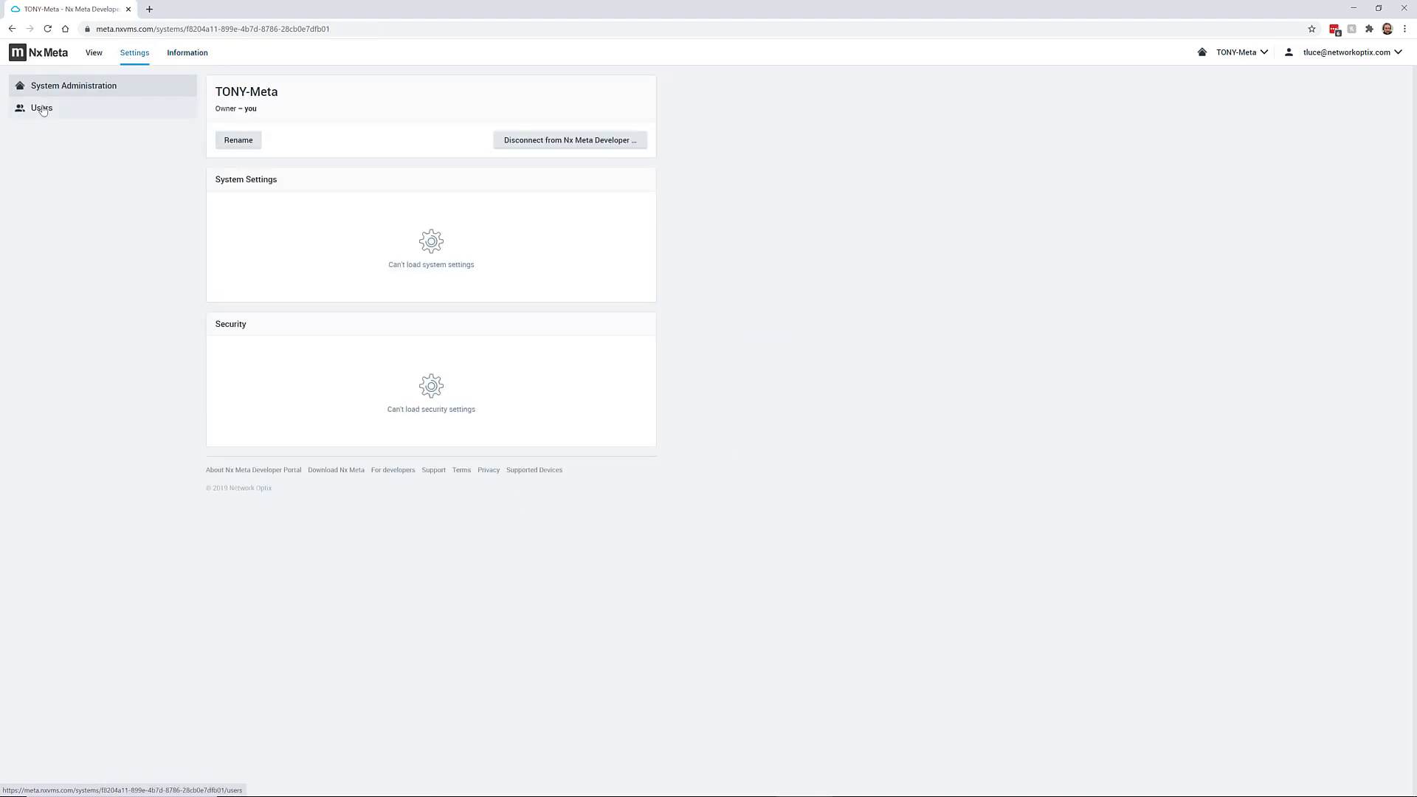
{"action": "left_click", "coordinate": [42, 109]}
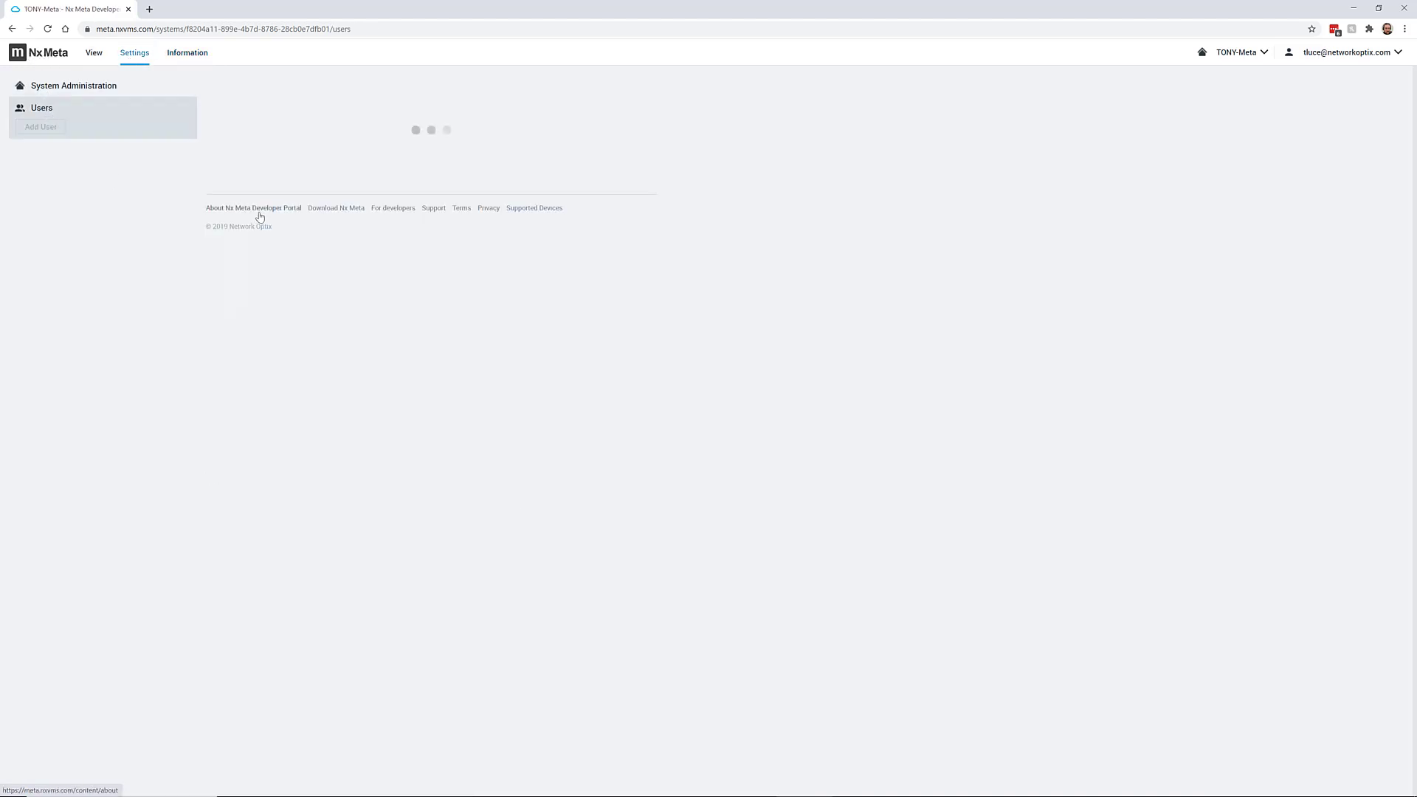
{"action": "left_click", "coordinate": [188, 59]}
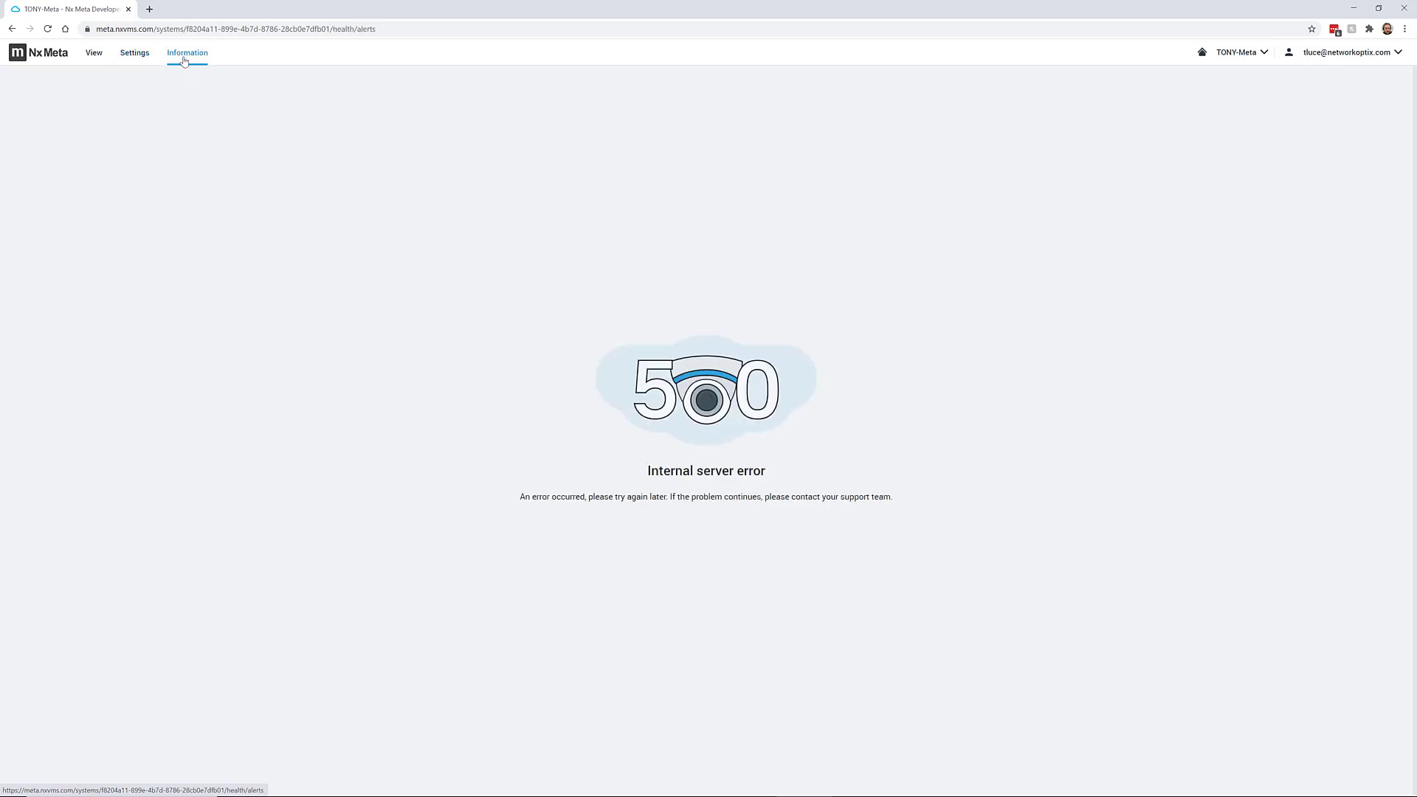
{"action": "left_click", "coordinate": [135, 54]}
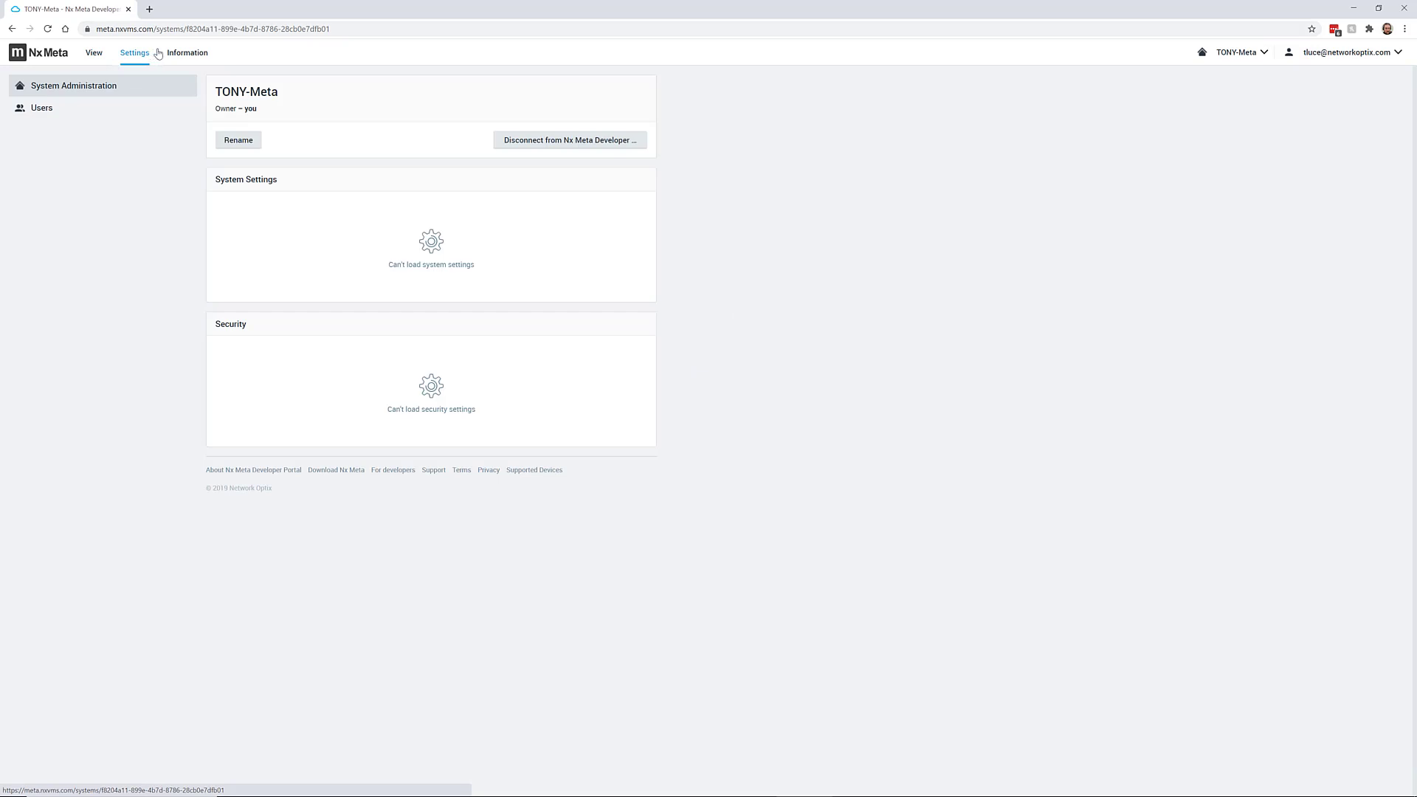
Reload the system settings page and revisit the users and information pages
{"action": "left_click", "coordinate": [303, 30]}
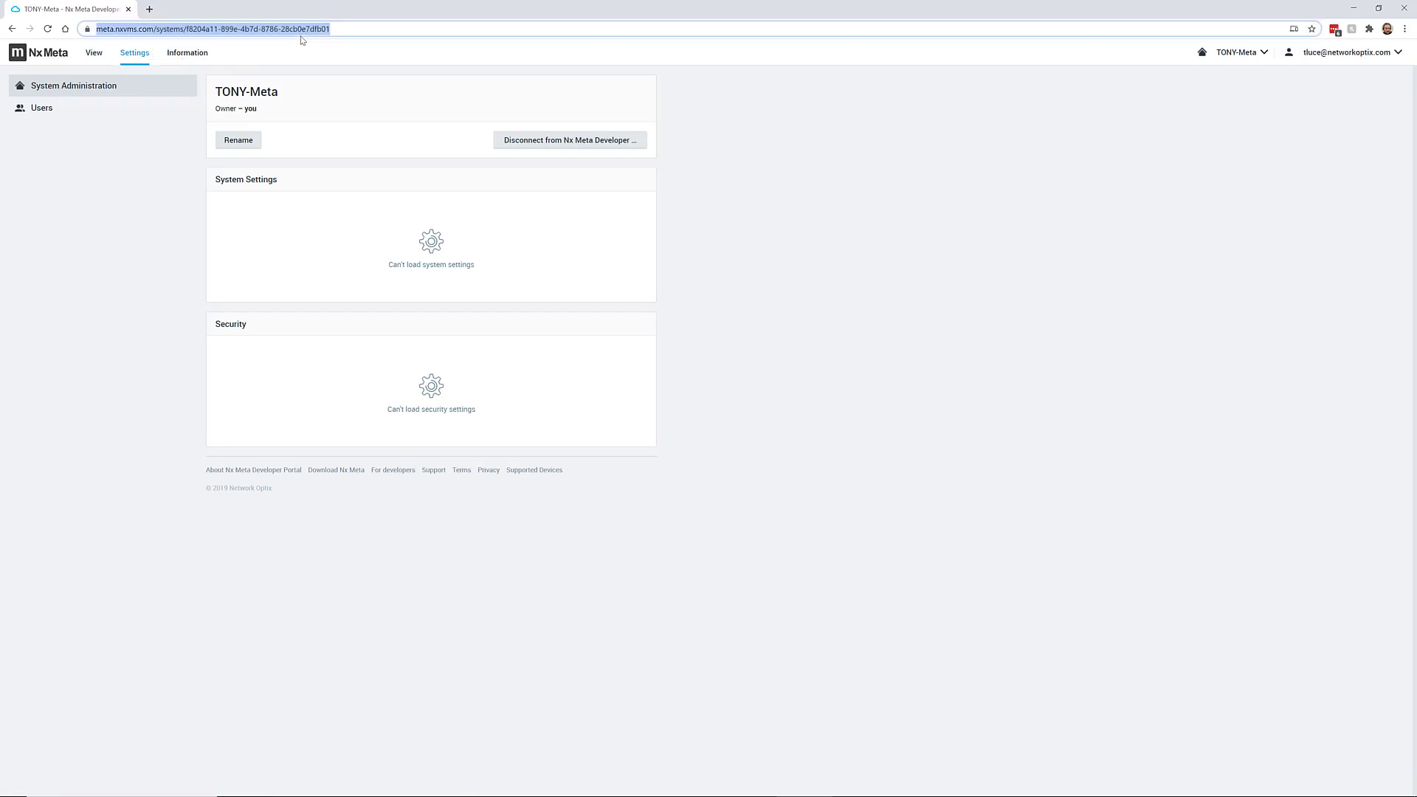
{"action": "key", "text": "Return"}
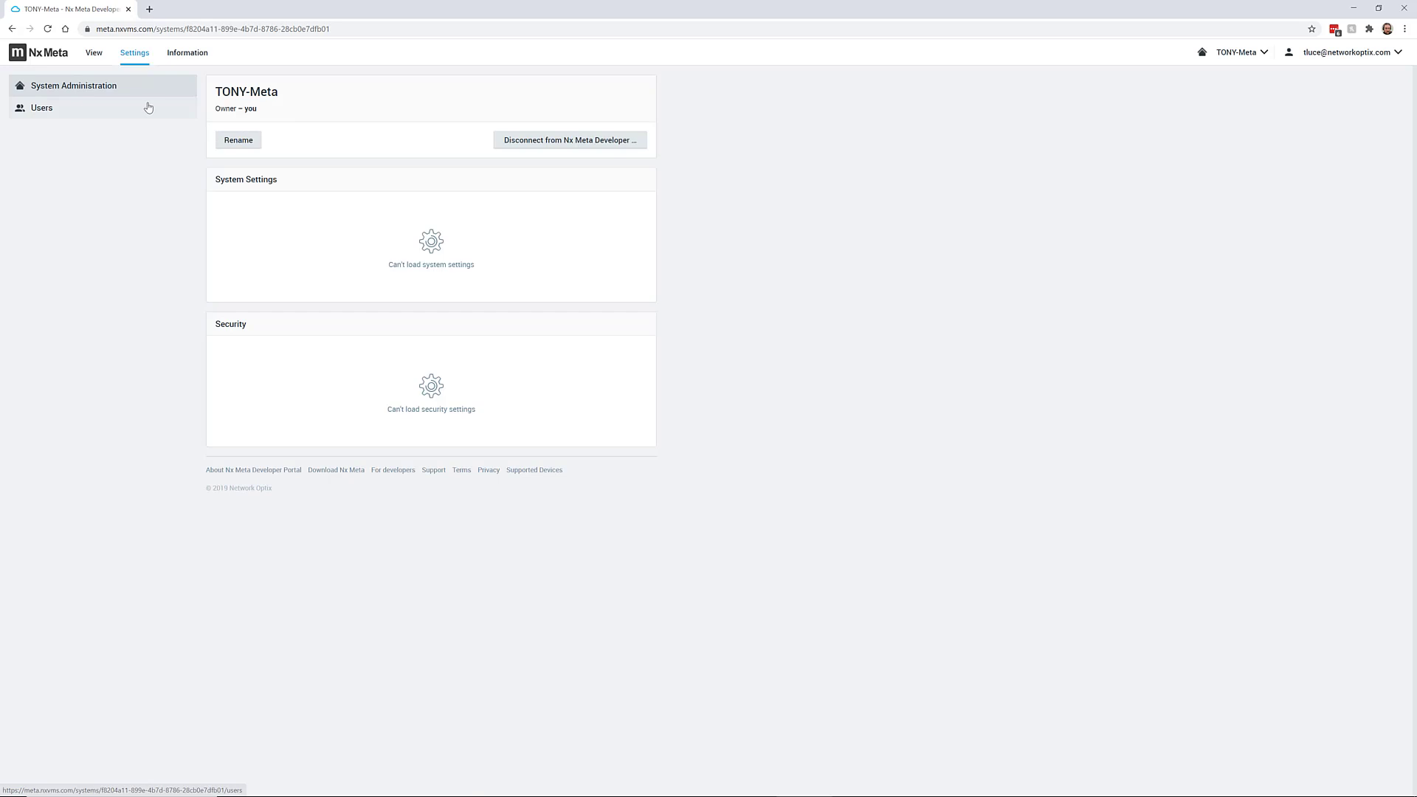
{"action": "left_click", "coordinate": [151, 109]}
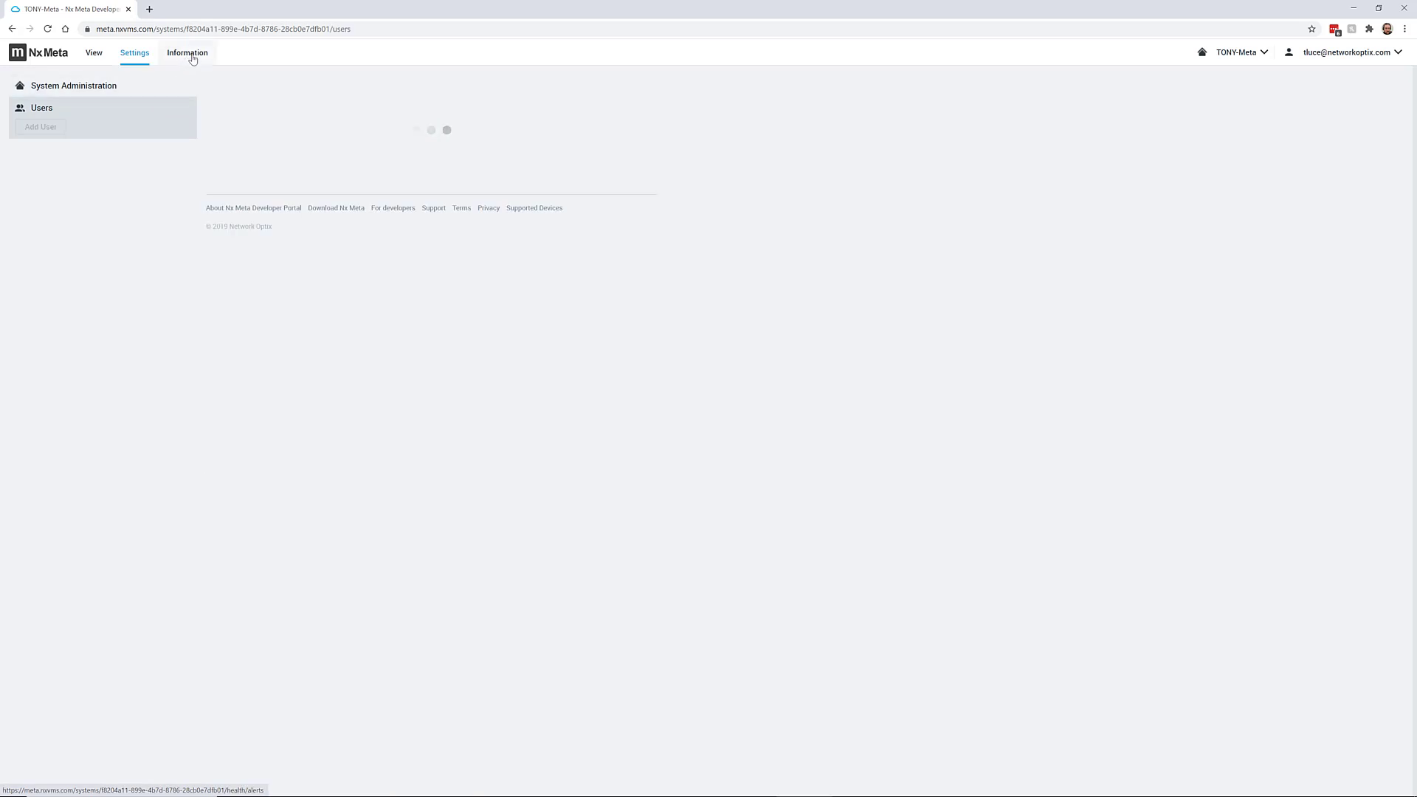
{"action": "left_click", "coordinate": [191, 54]}
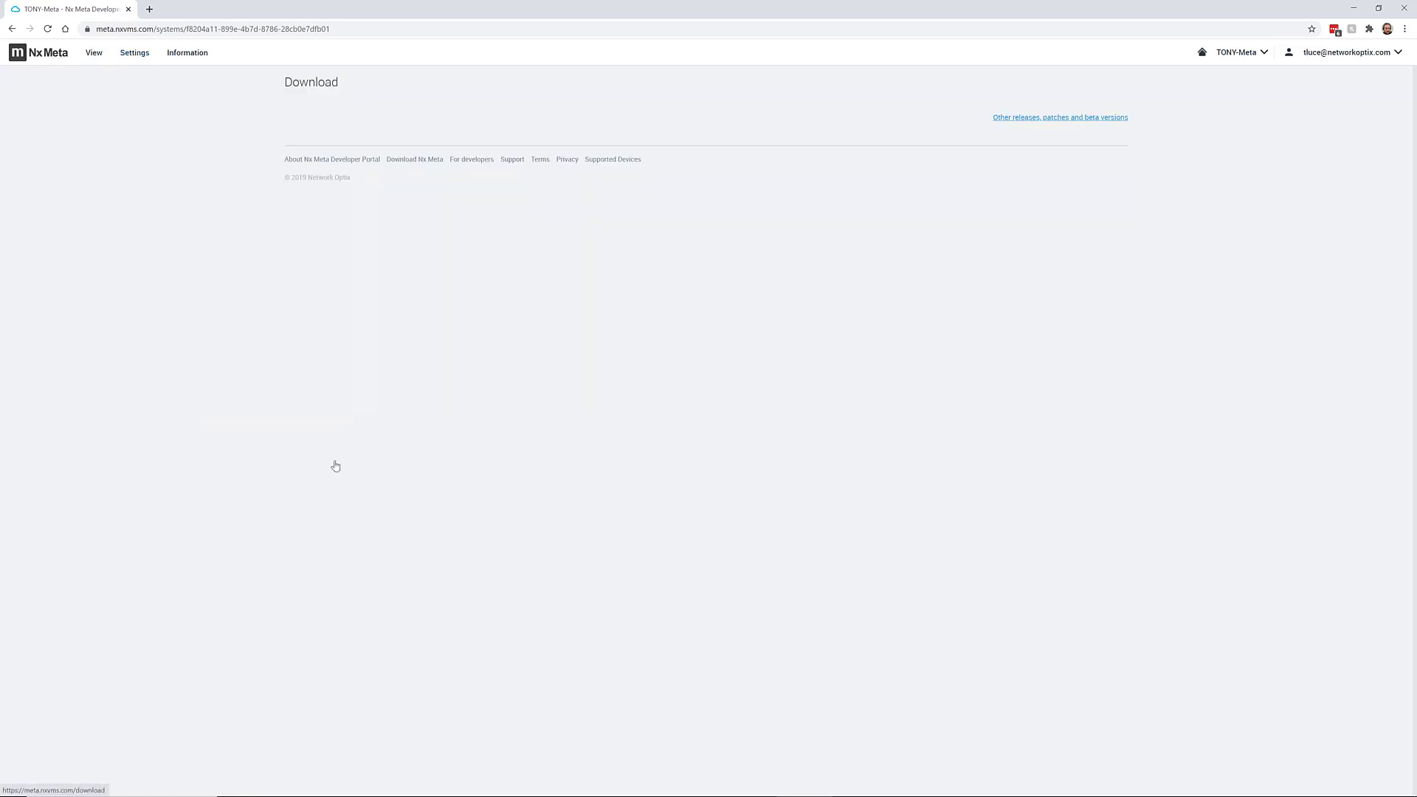
Download the Cross-platform Metadata SDK zip from the SDK tab and save it to the Desktop
{"action": "left_click", "coordinate": [520, 112]}
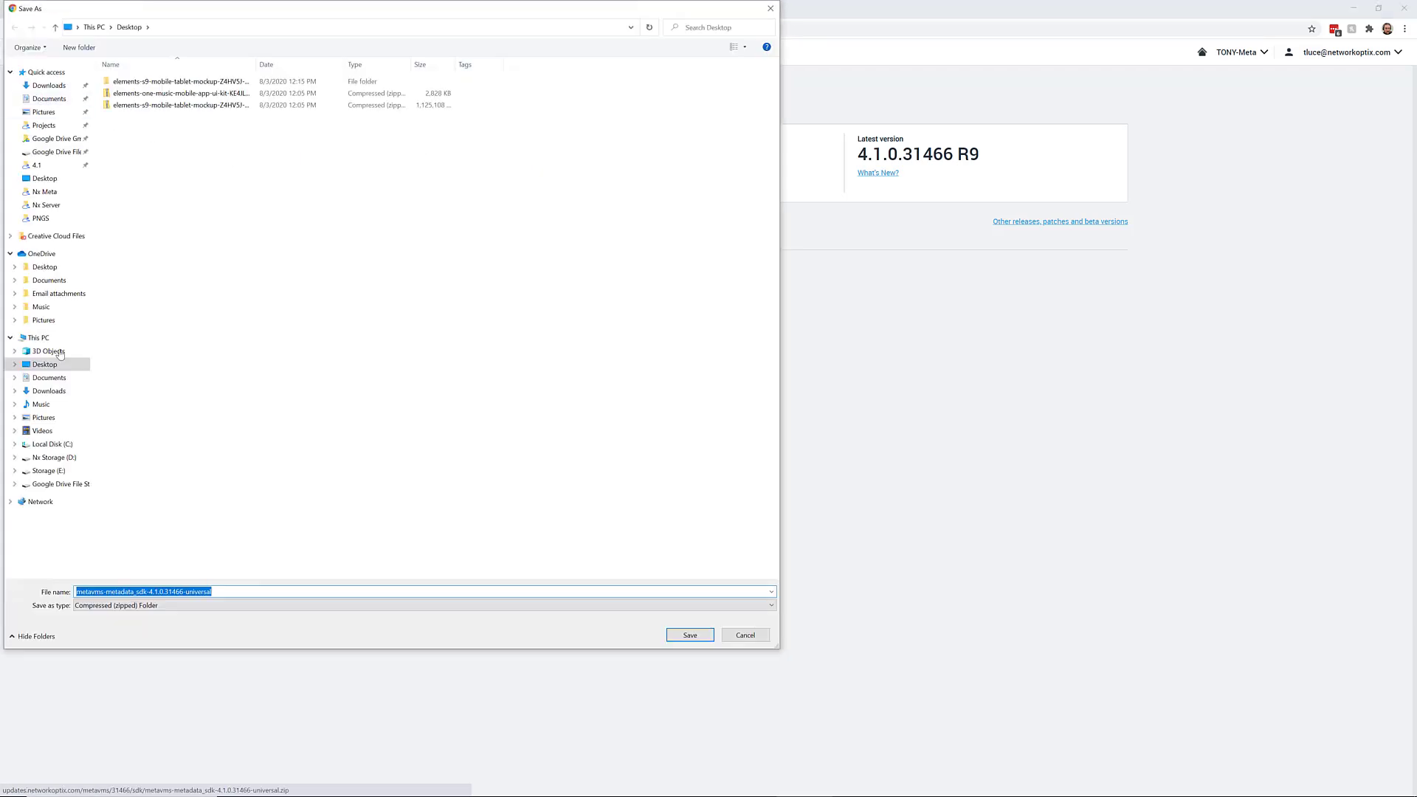
{"action": "left_click", "coordinate": [45, 364]}
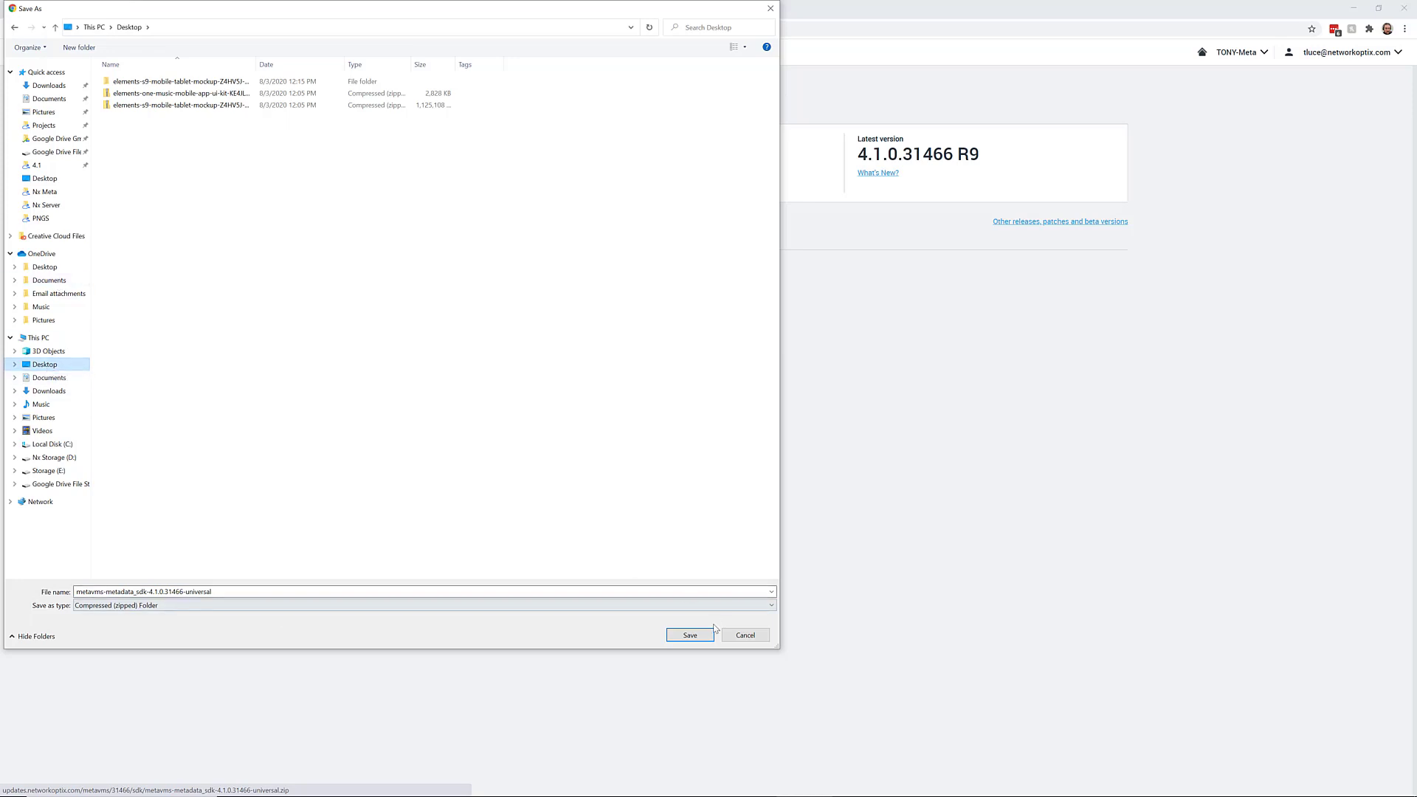
{"action": "left_click", "coordinate": [694, 636]}
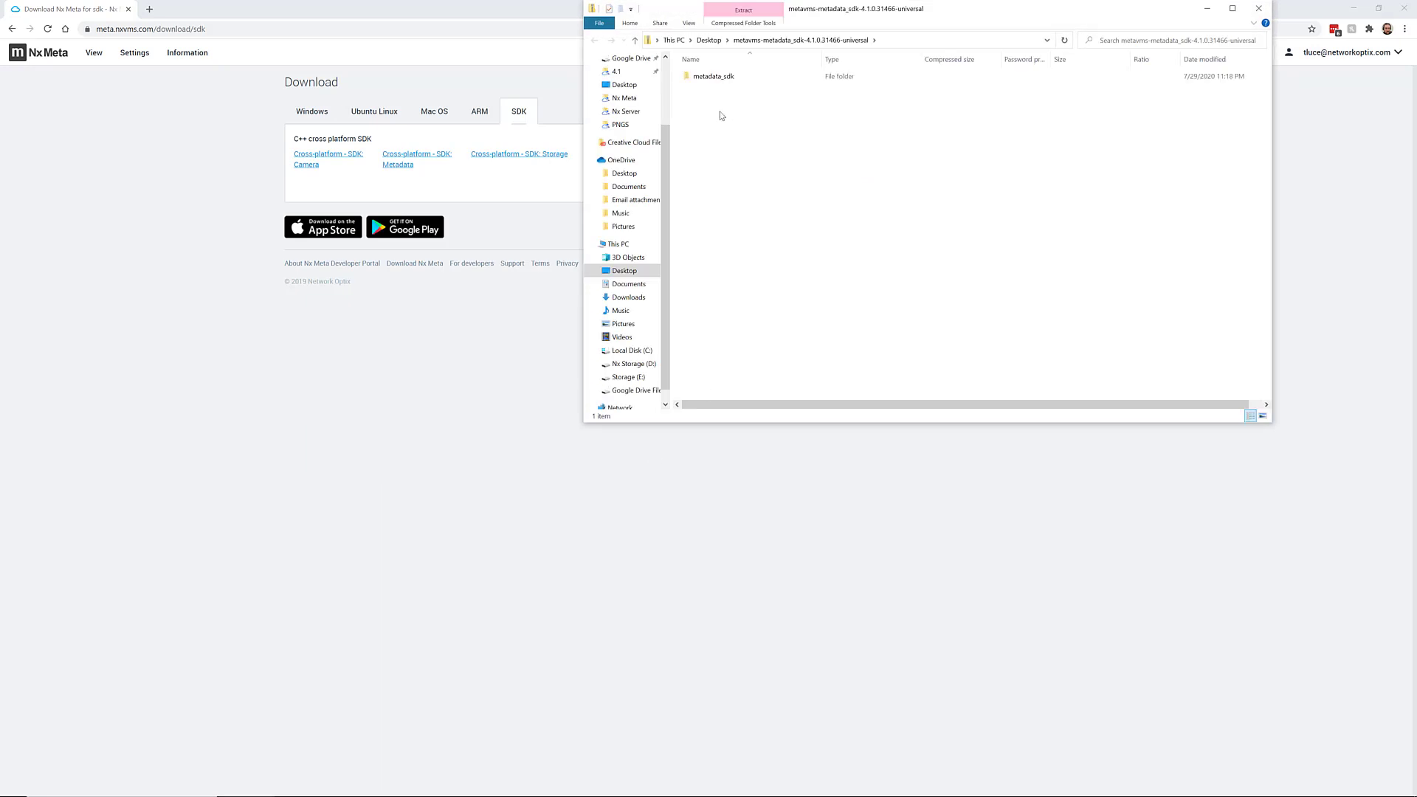
Browse the extracted metadata_sdk folder's contents, then close the Explorer window
{"action": "double_click", "coordinate": [702, 79]}
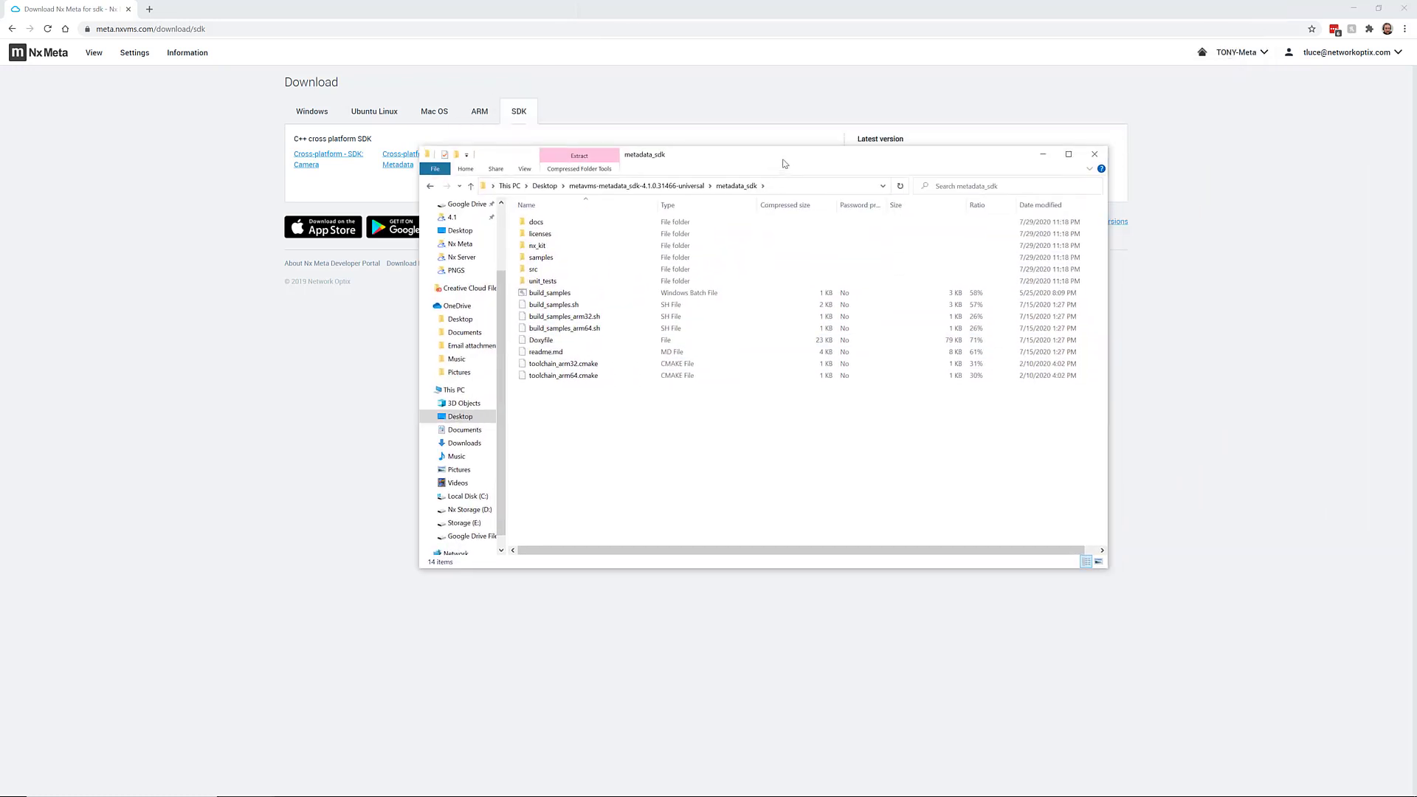
{"action": "left_click_drag", "start_coordinate": [950, 13], "coordinate": [786, 158]}
{"action": "left_click", "coordinate": [1095, 154]}
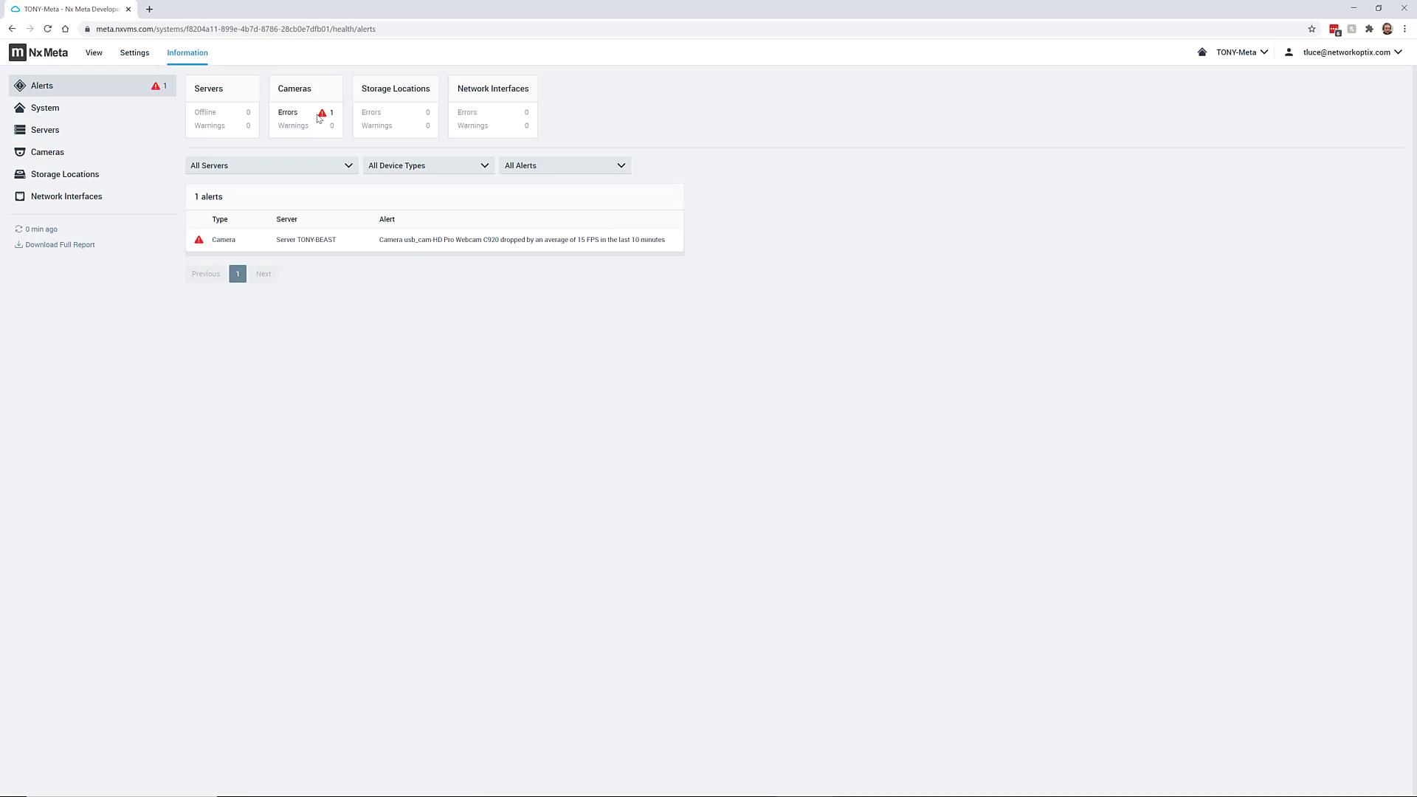
Open the details panel for the camera alert about dropped FPS on TONY-BEAST
{"action": "left_click", "coordinate": [503, 245]}
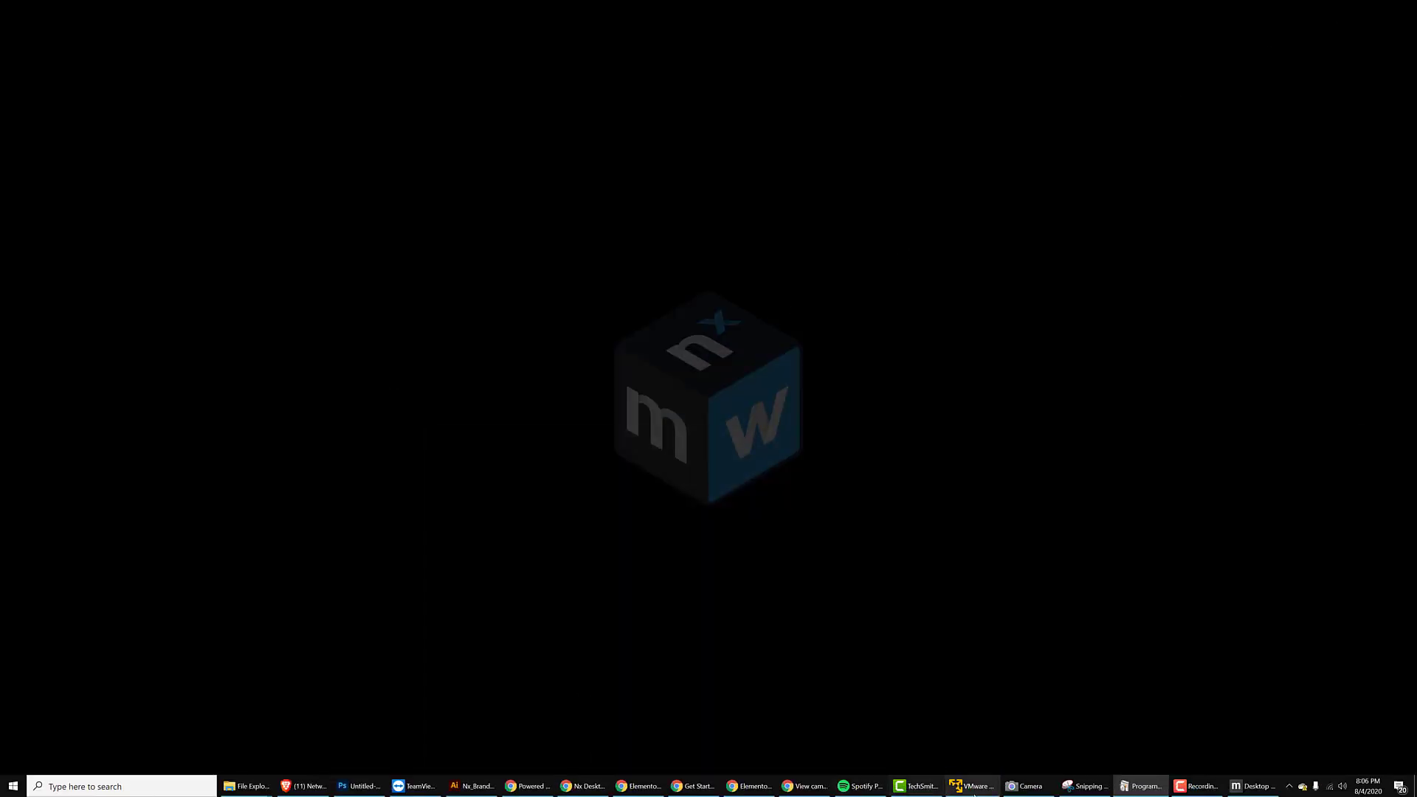
Return to the Desktop Client, close the Home Page and Support tiles, and bring up TONY-BEAST's context menu
{"action": "left_click", "coordinate": [1253, 786]}
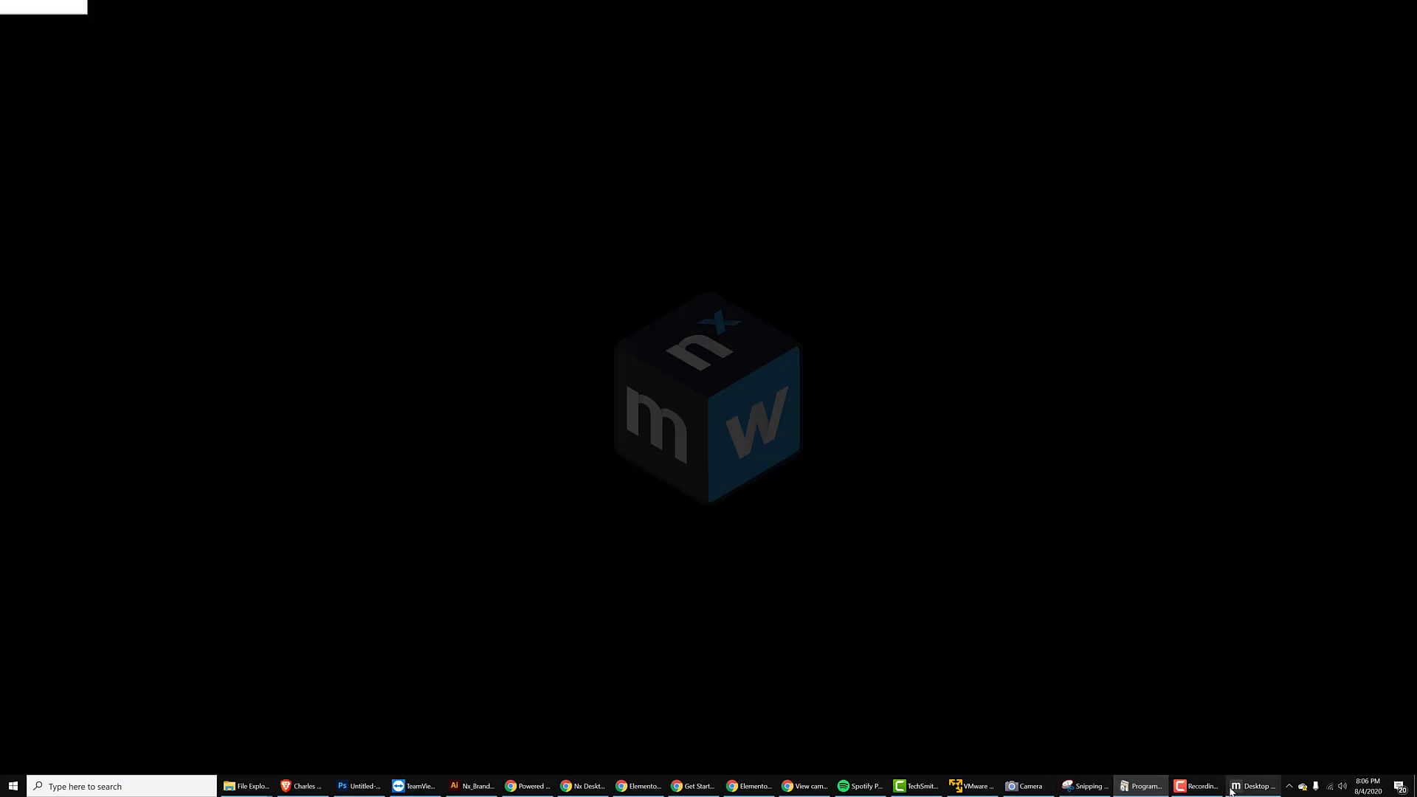
{"action": "left_click", "coordinate": [1029, 31]}
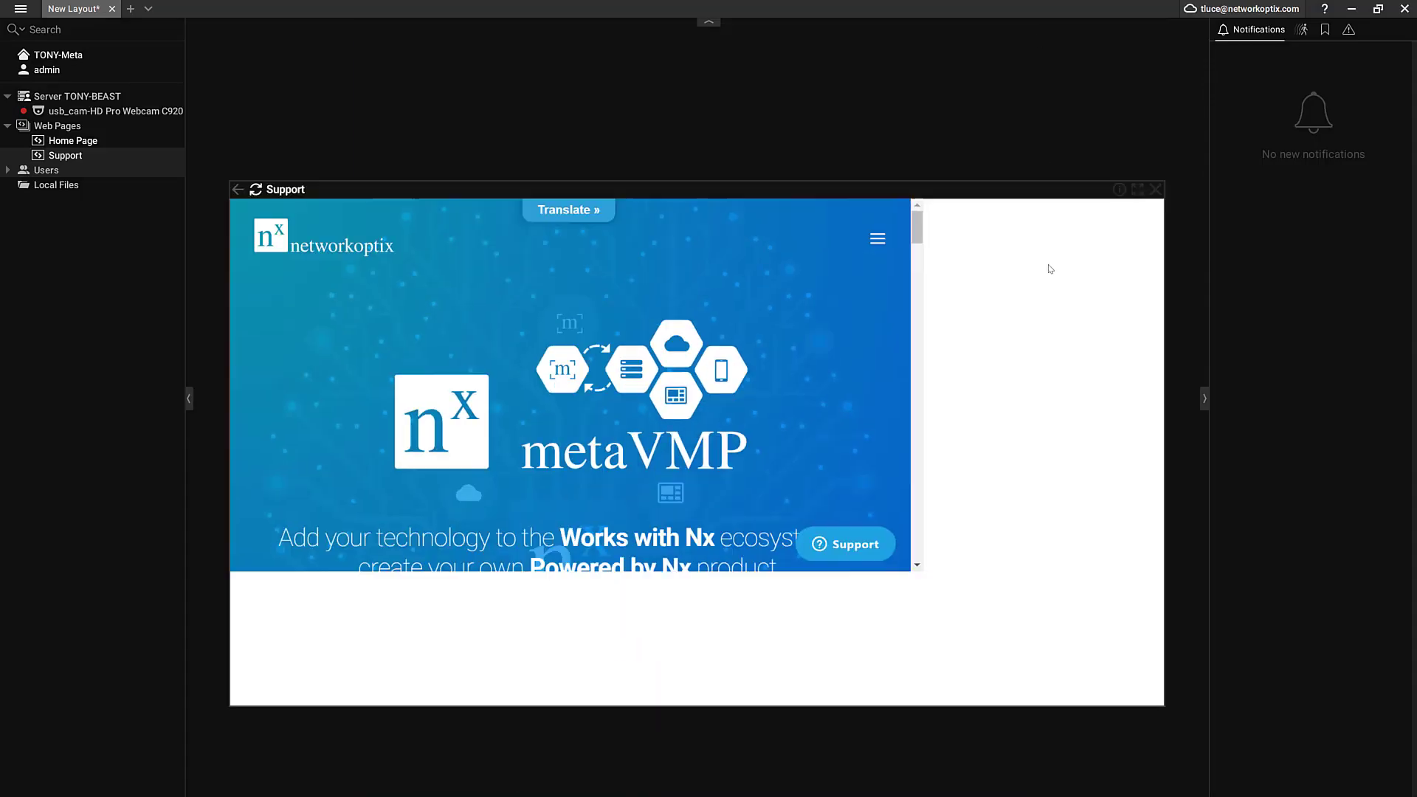
{"action": "left_click", "coordinate": [1179, 136]}
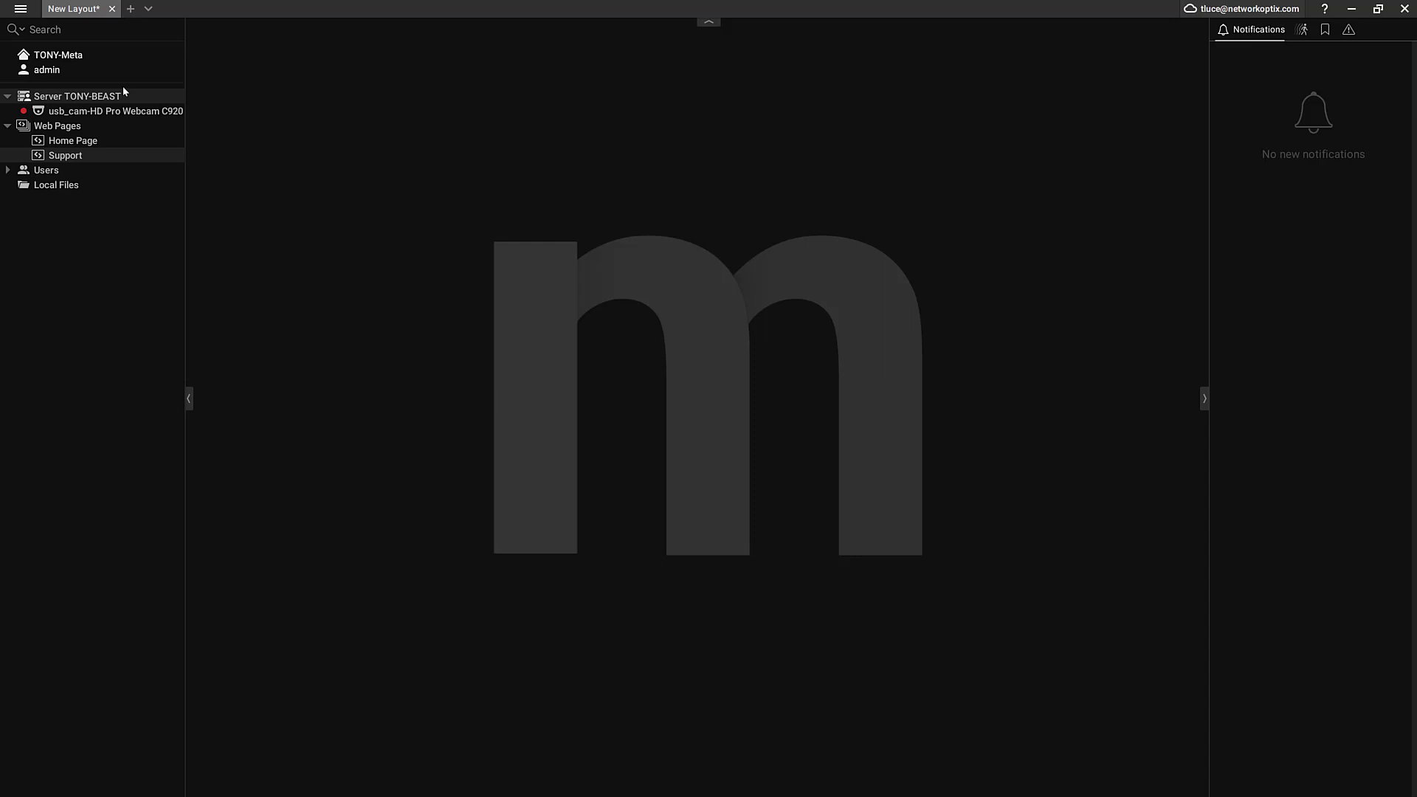
{"action": "right_click", "coordinate": [86, 100]}
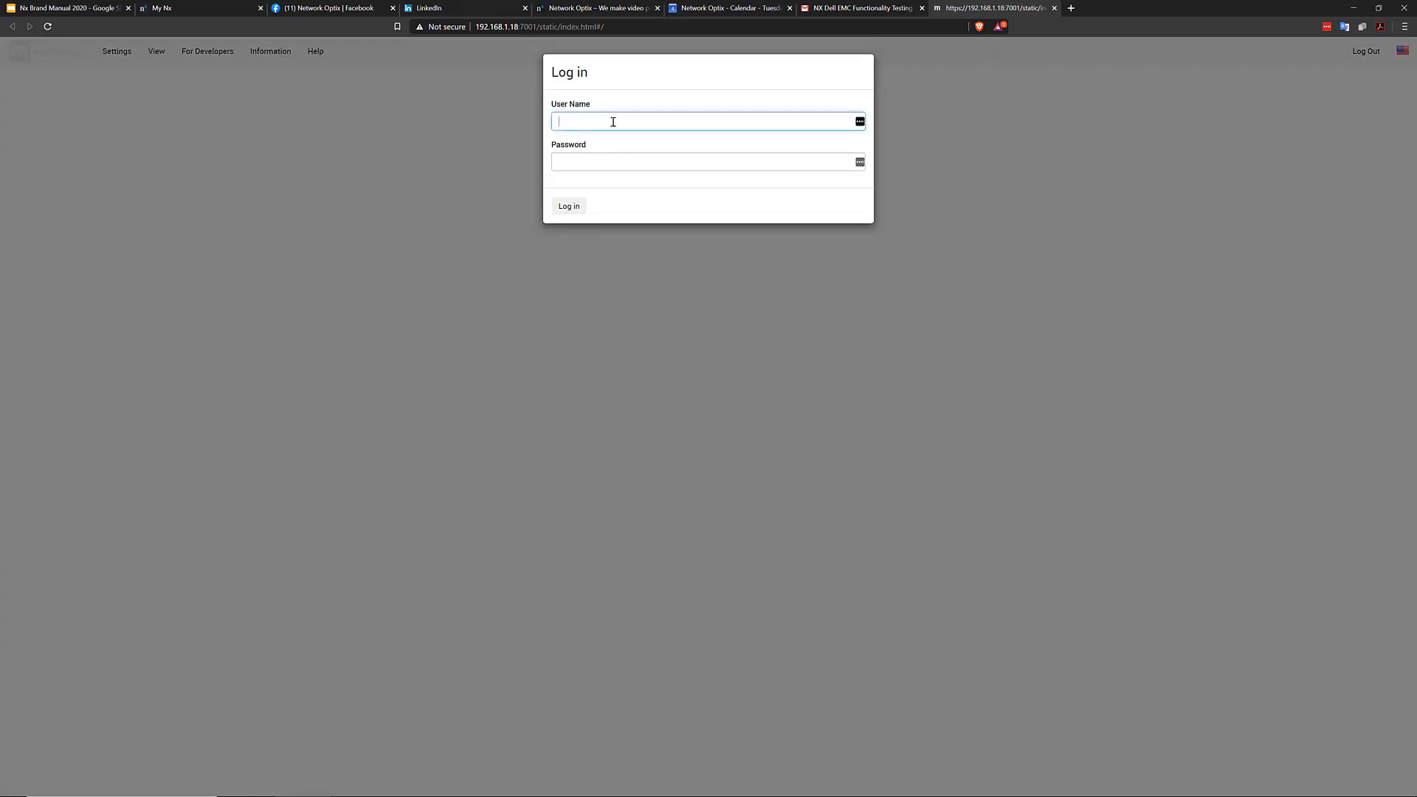
Sign in to the server web admin with the cloud account email
{"action": "key", "text": "Tab"}
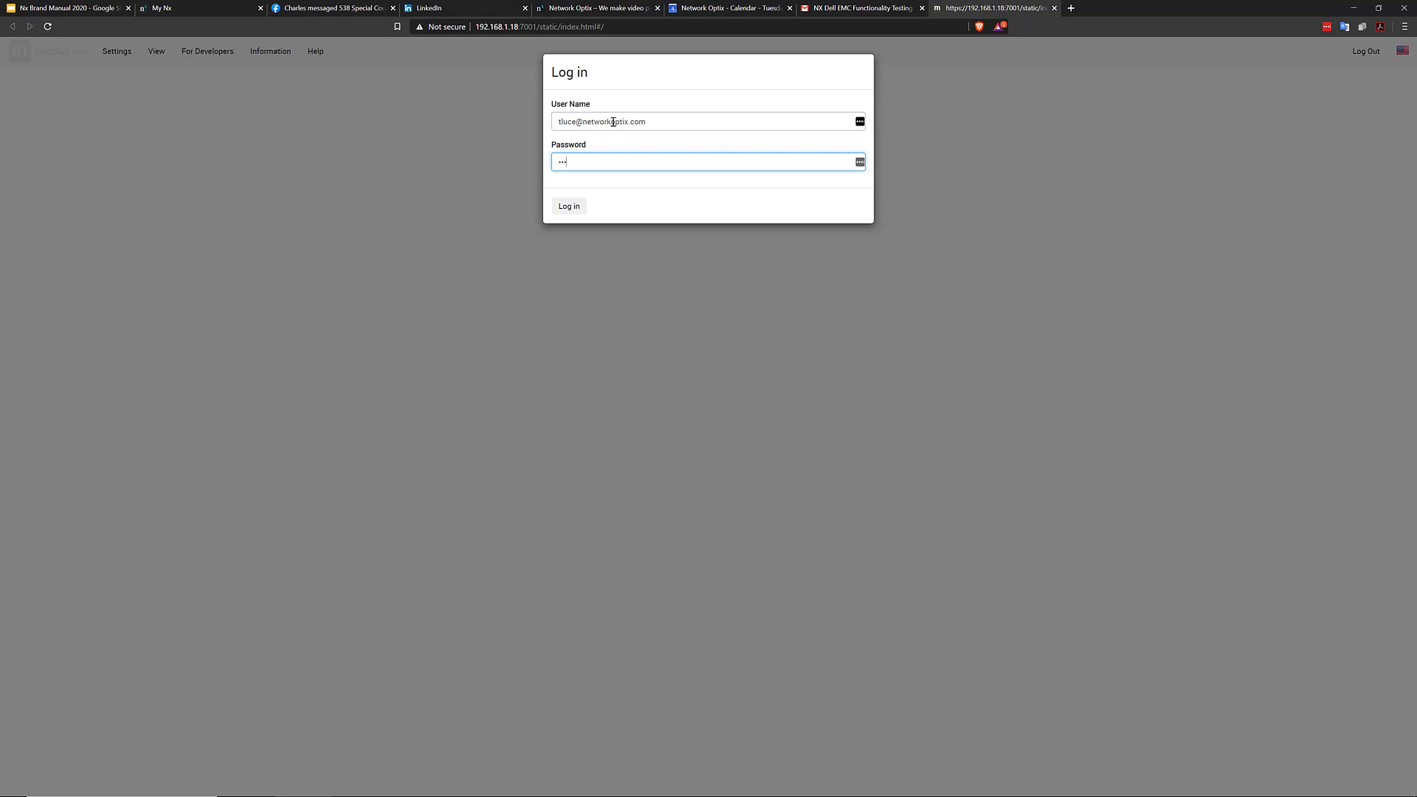
{"action": "key", "text": "Return"}
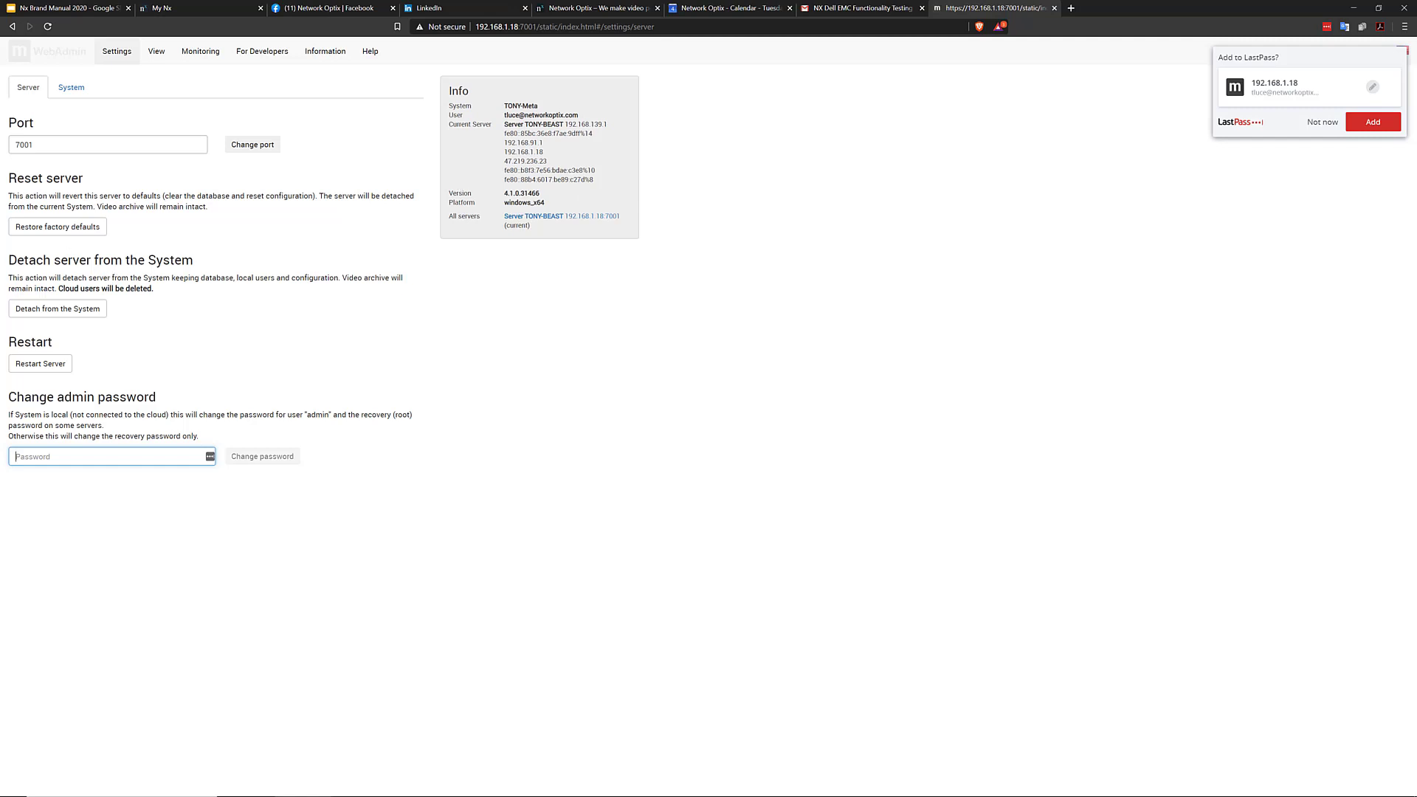
Look over the System settings, live camera View, then the Monitoring Storage and Log pages
{"action": "left_click", "coordinate": [72, 87]}
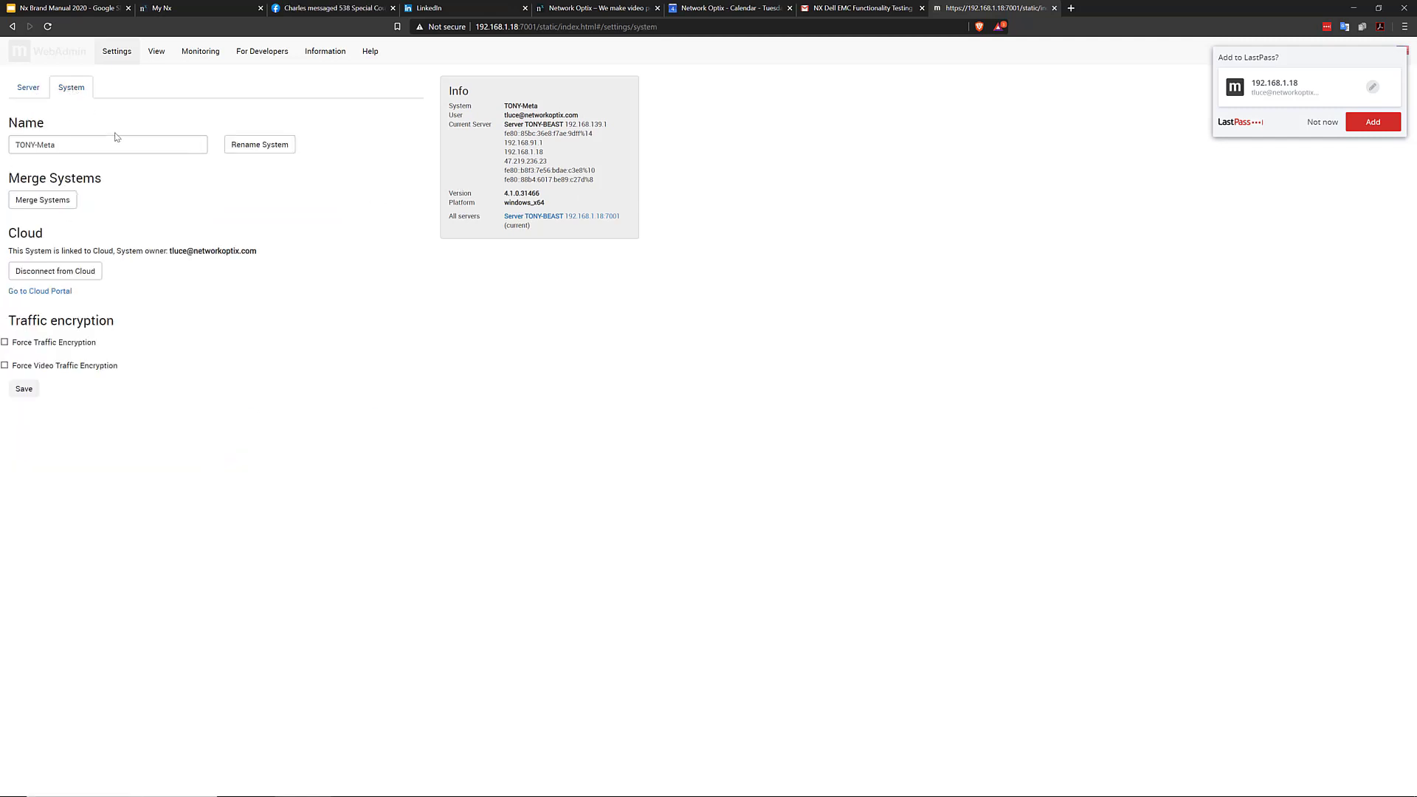
{"action": "left_click", "coordinate": [151, 62]}
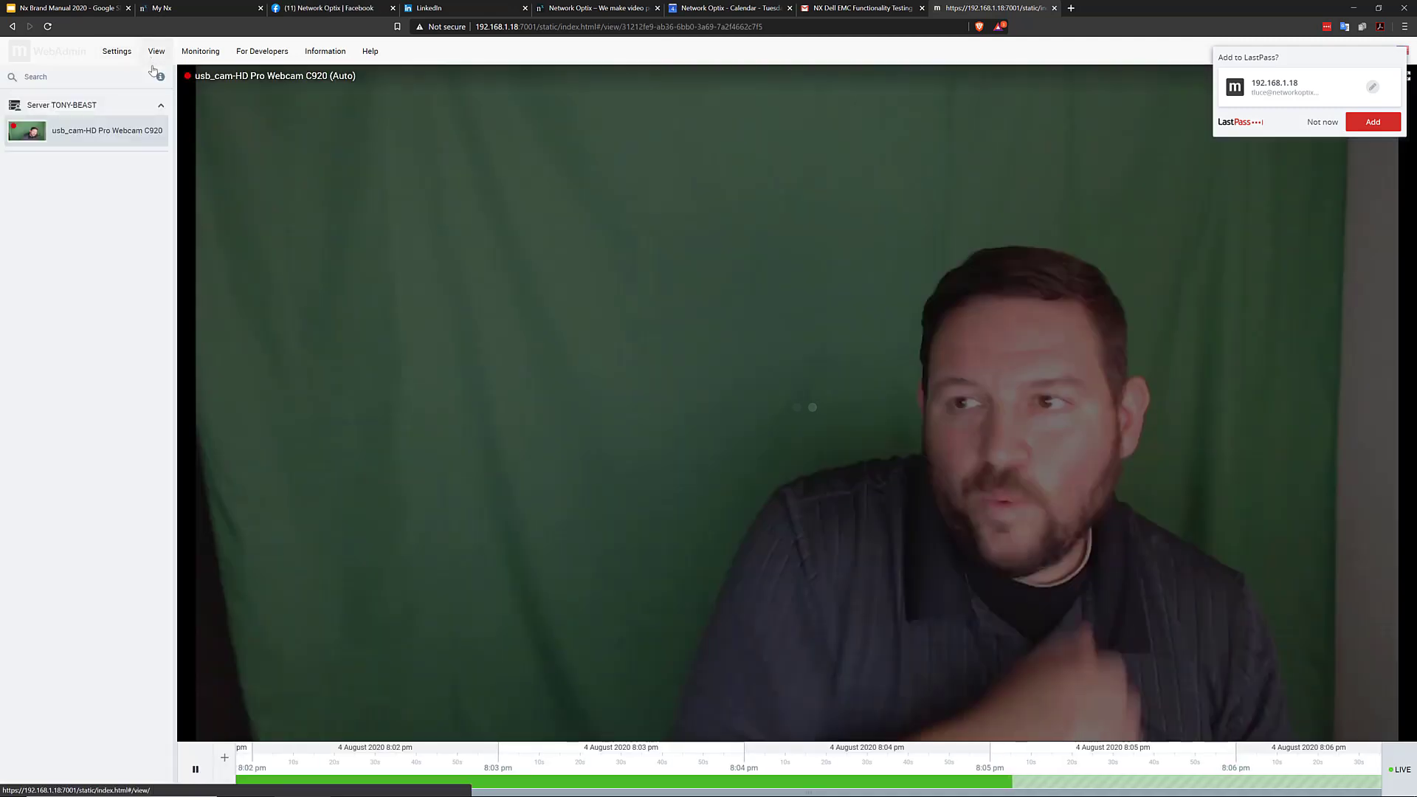
{"action": "left_click", "coordinate": [200, 51]}
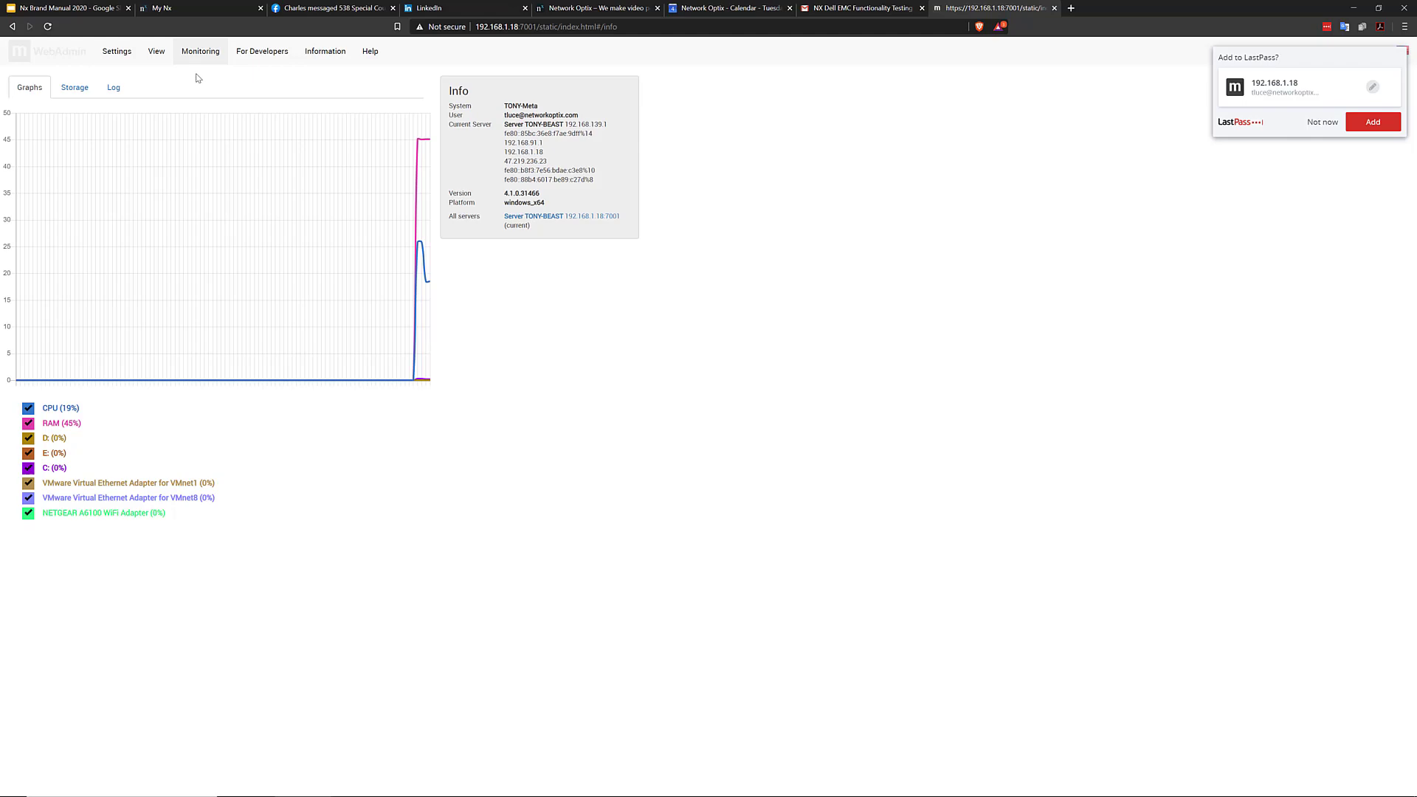
{"action": "left_click", "coordinate": [82, 90]}
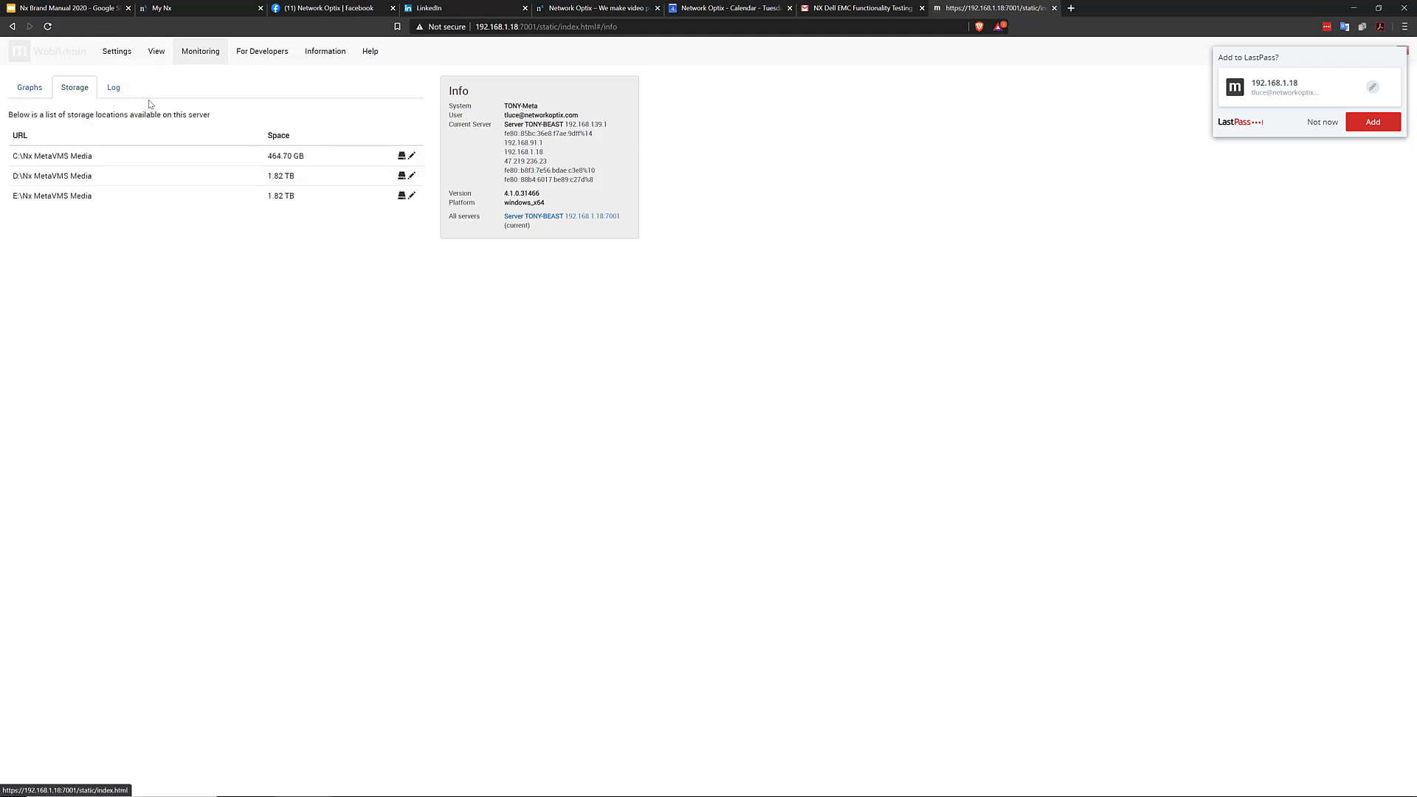
{"action": "left_click", "coordinate": [117, 89]}
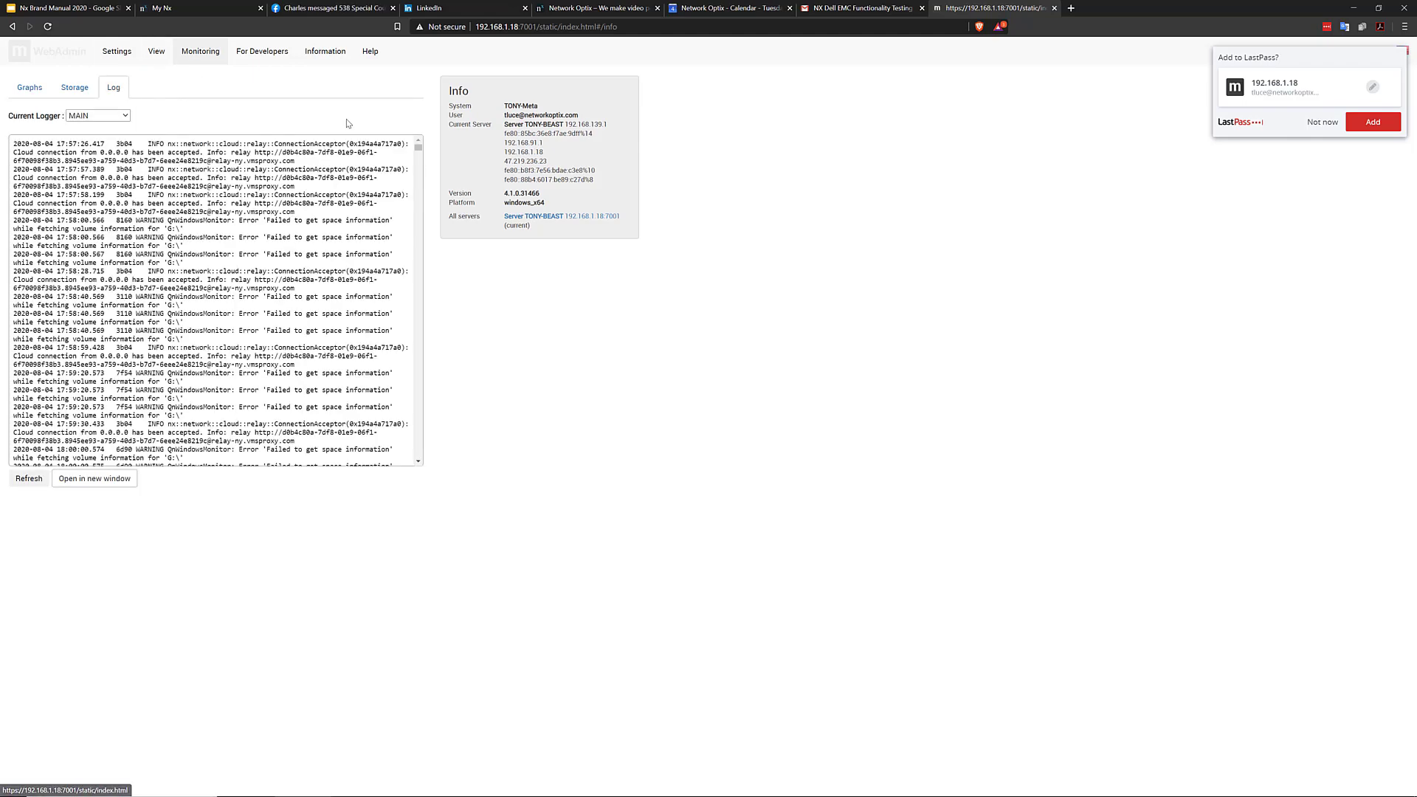
From For Developers, accept the Video Source SDK licence and save it as sdk.zip
{"action": "left_click", "coordinate": [245, 55]}
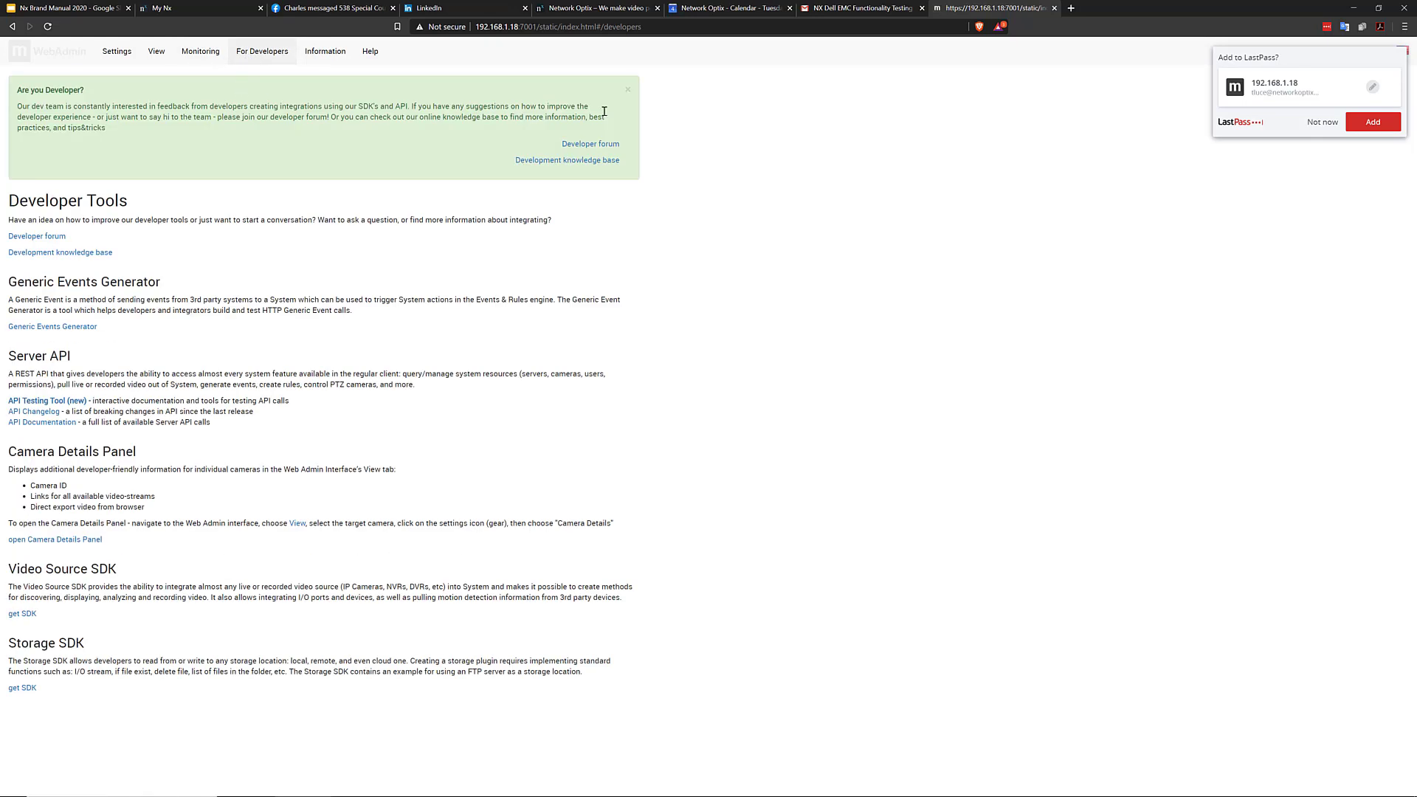
{"action": "left_click", "coordinate": [627, 93]}
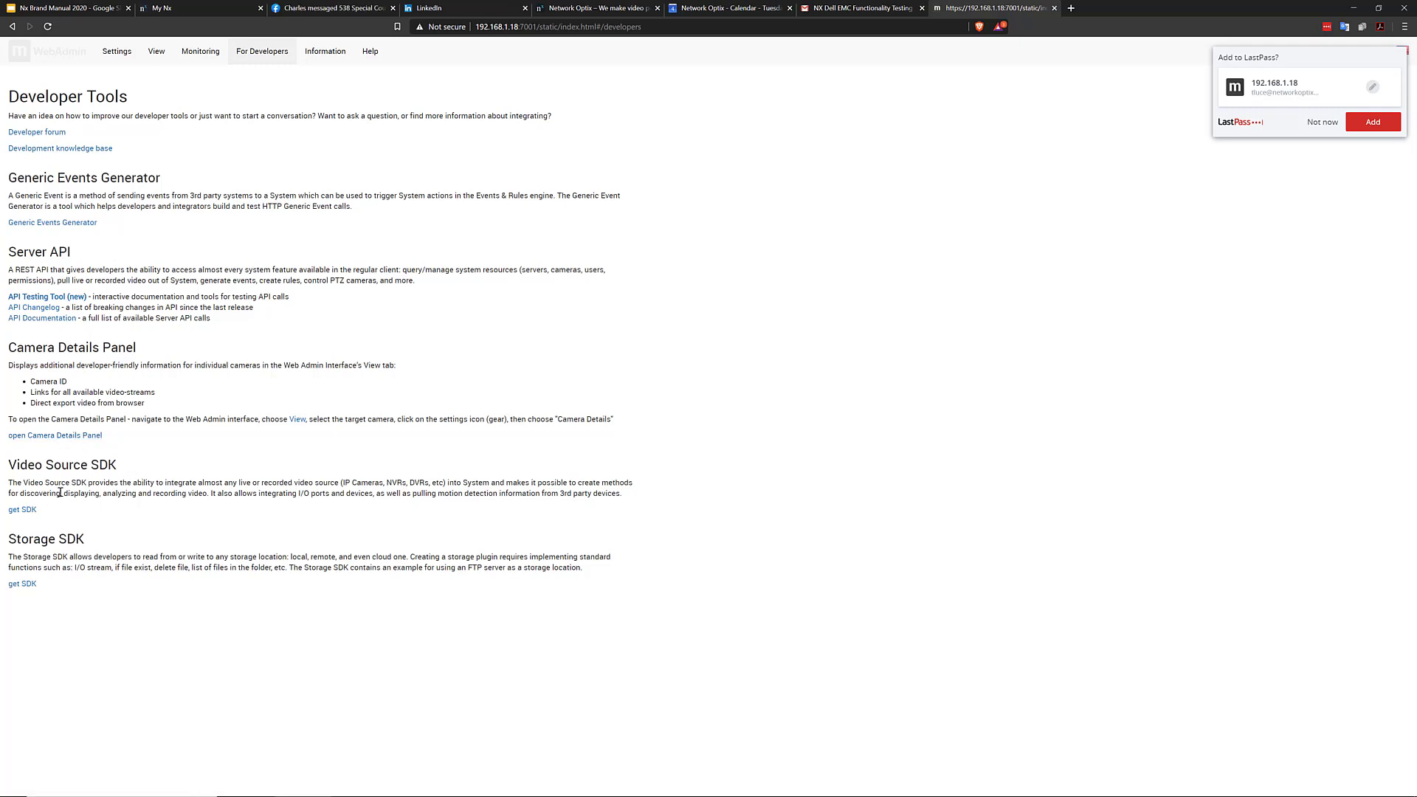
{"action": "left_click", "coordinate": [24, 510]}
{"action": "scroll", "coordinate": [220, 609], "scroll_direction": "down", "scroll_amount": 10}
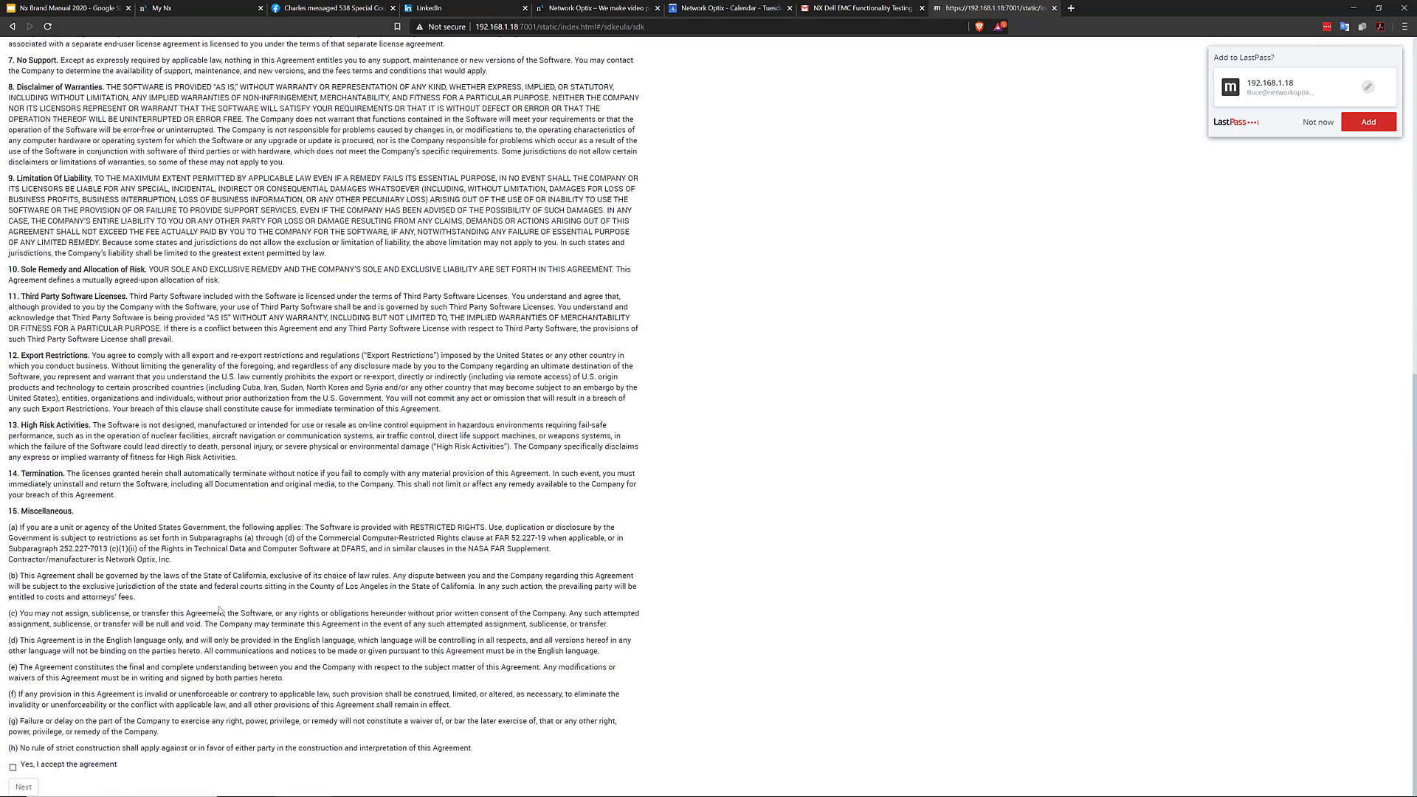
{"action": "left_click", "coordinate": [13, 767]}
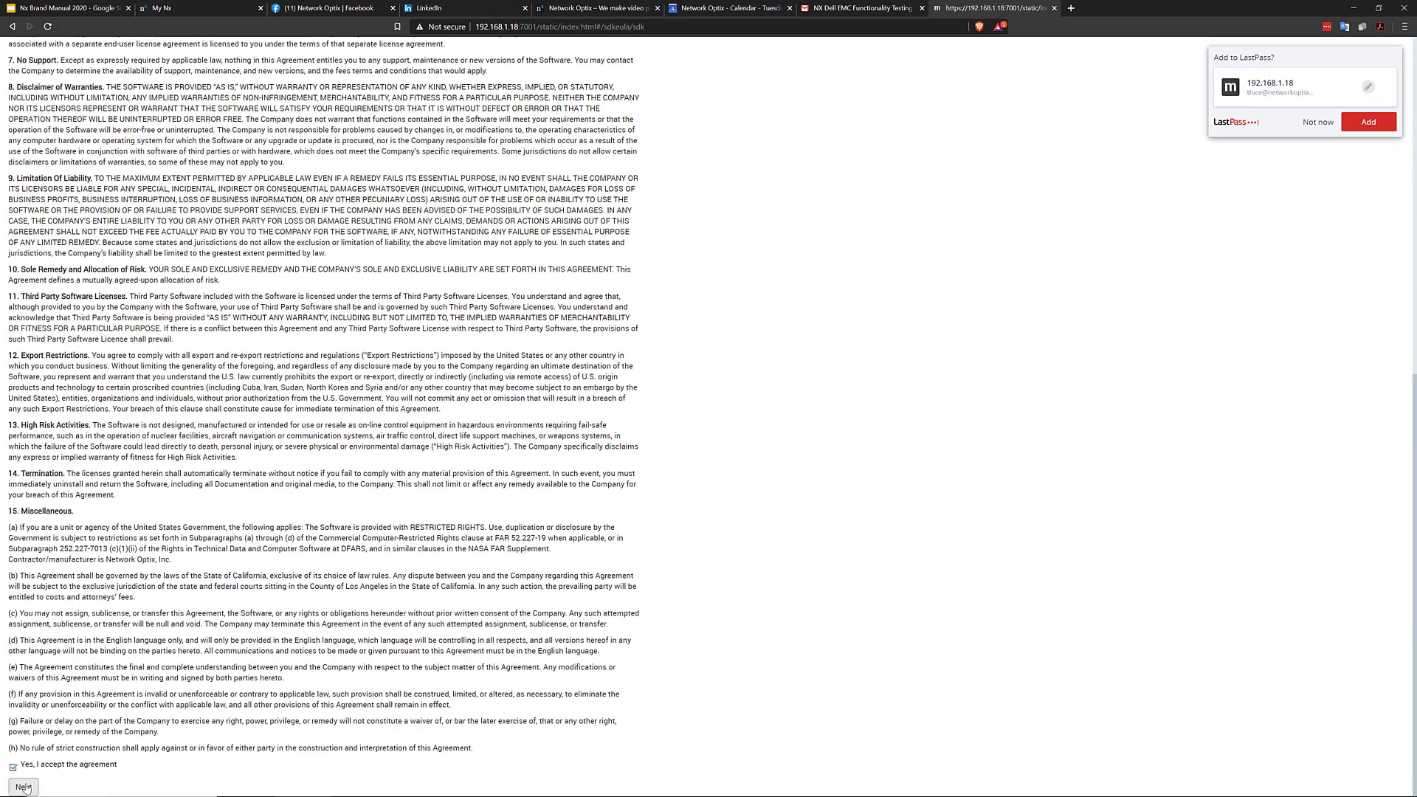
{"action": "left_click", "coordinate": [23, 786]}
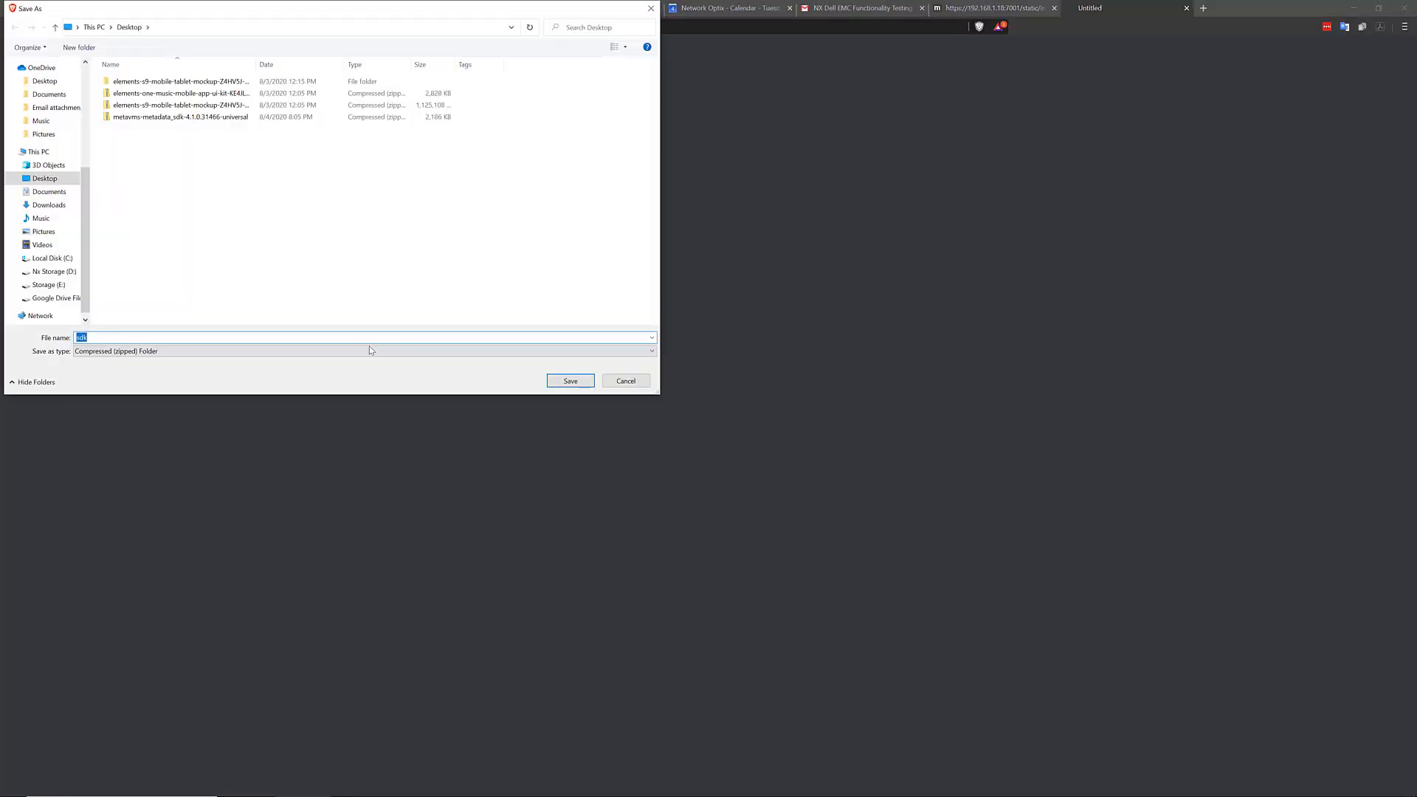
{"action": "left_click", "coordinate": [570, 381]}
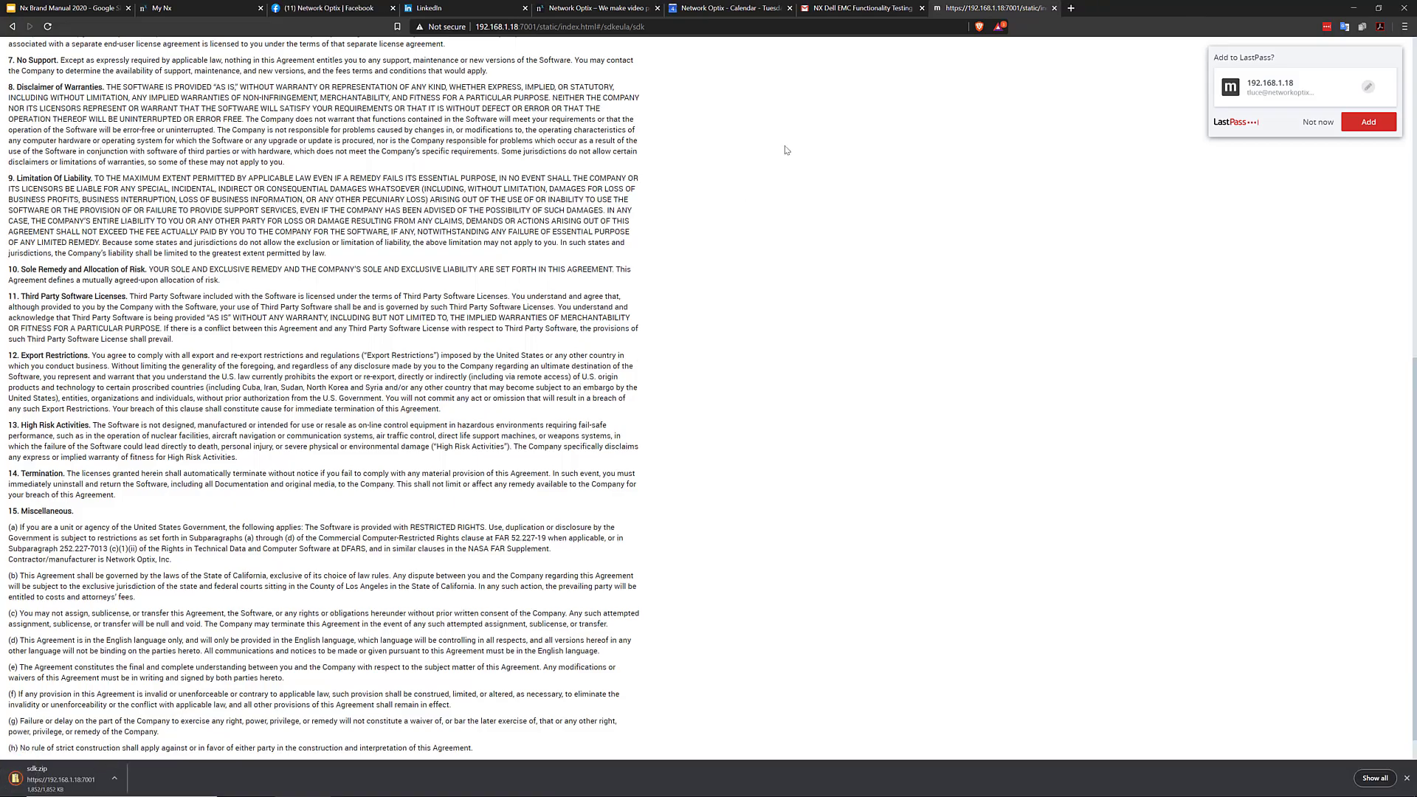
{"action": "scroll", "coordinate": [113, 475], "scroll_direction": "down", "scroll_amount": 1}
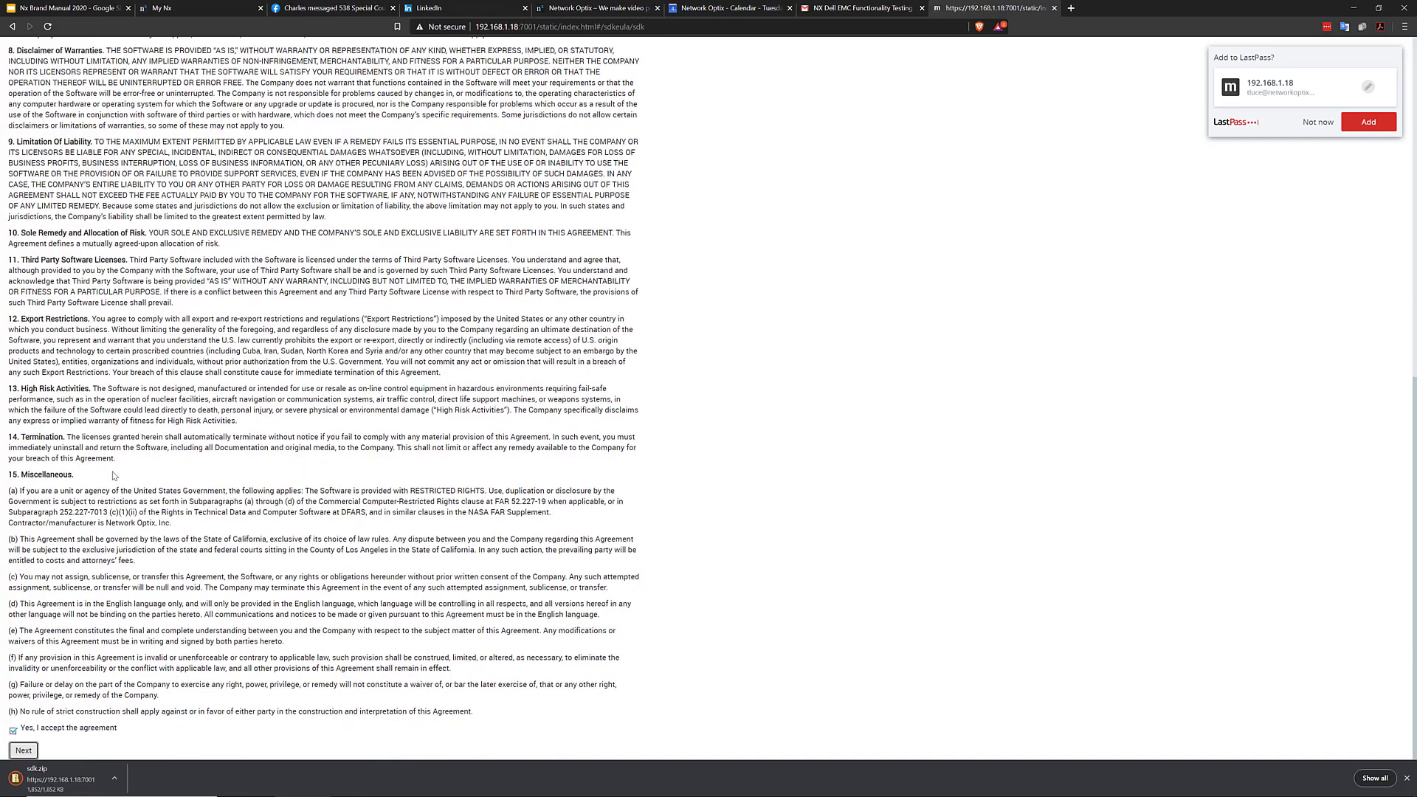
{"action": "scroll", "coordinate": [169, 406], "scroll_direction": "up", "scroll_amount": 5}
Go back to Developer Tools and highlight the Video Source SDK, Storage SDK and Server API descriptions
{"action": "key", "text": "alt+Left"}
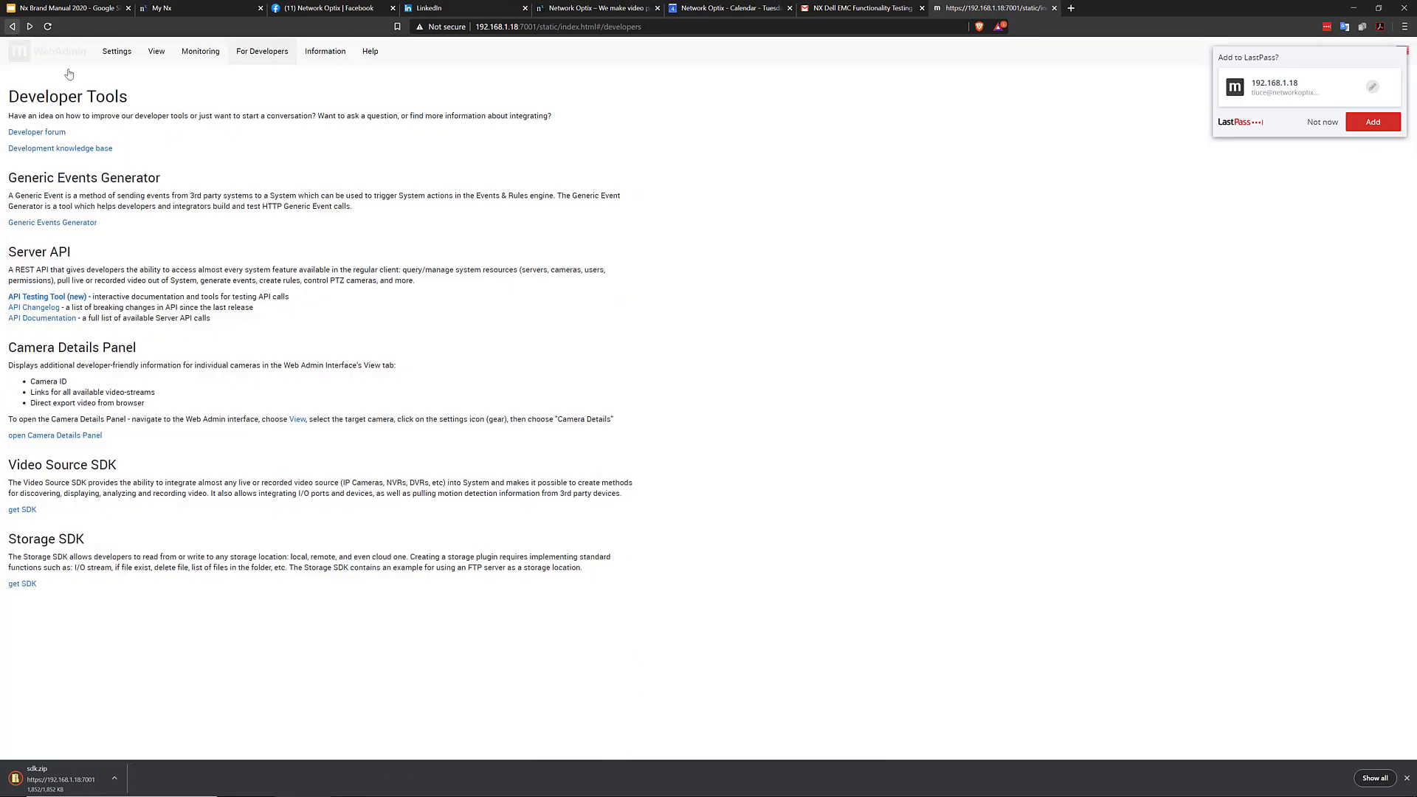
{"action": "left_click_drag", "start_coordinate": [98, 512], "coordinate": [8, 459]}
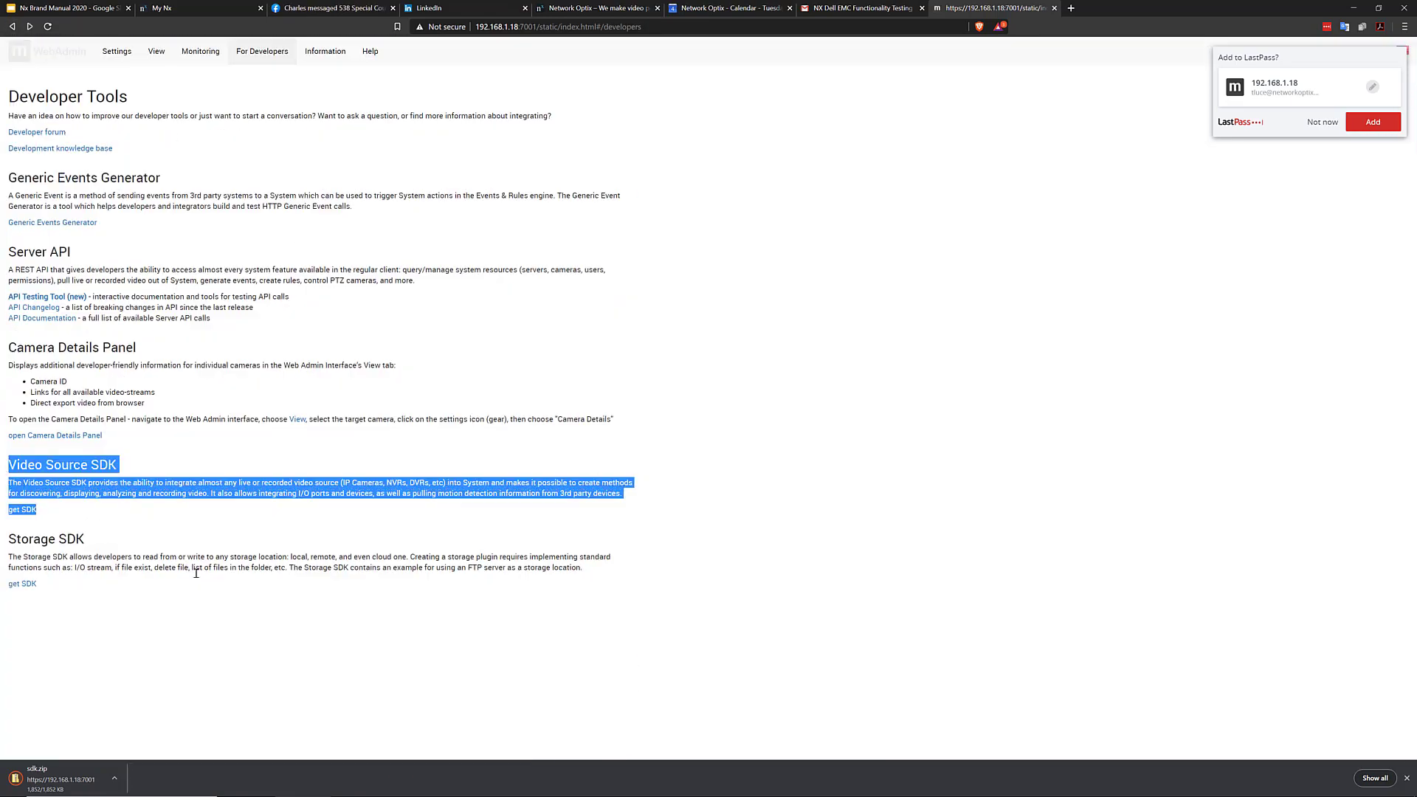
{"action": "left_click_drag", "start_coordinate": [164, 596], "coordinate": [5, 547]}
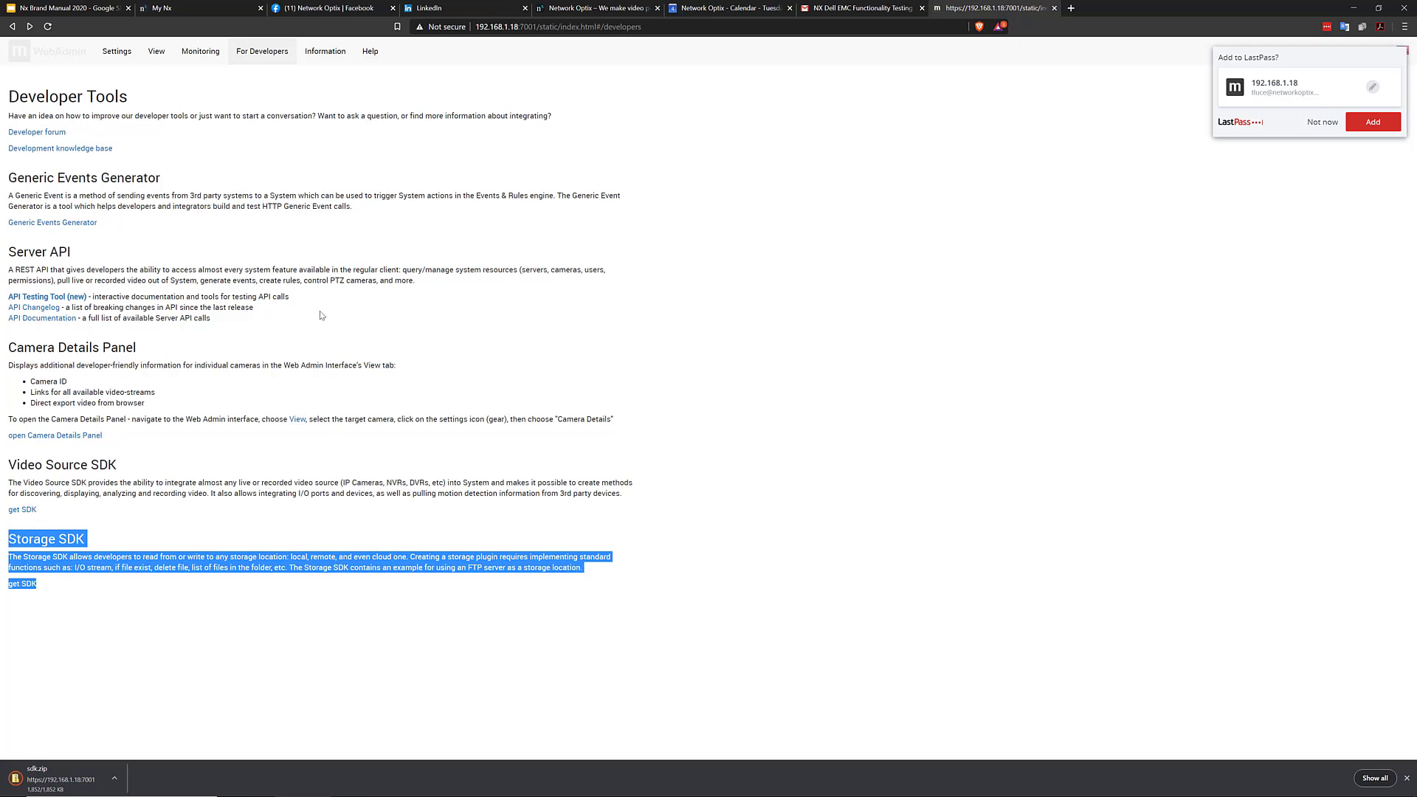
{"action": "left_click_drag", "start_coordinate": [306, 319], "coordinate": [61, 259]}
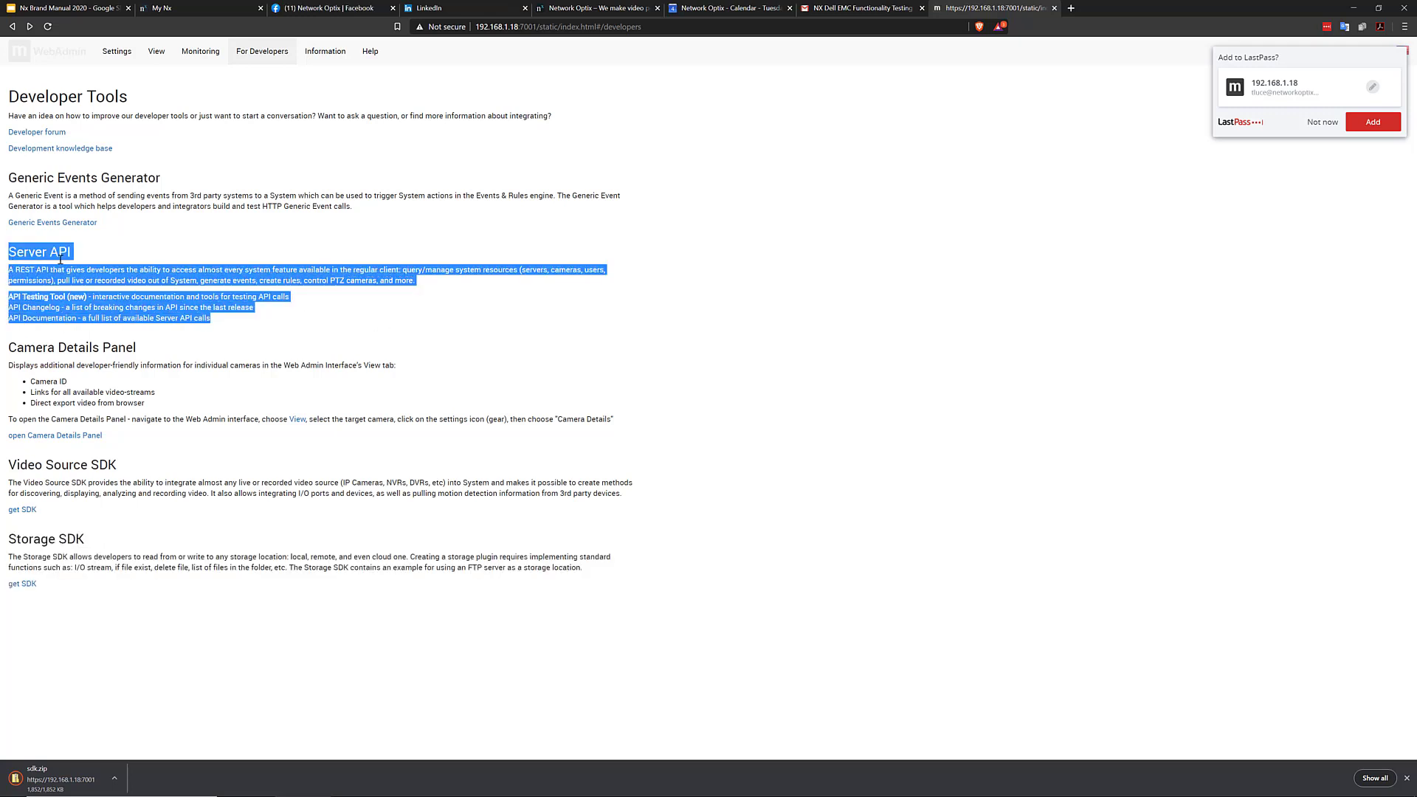
{"action": "left_click", "coordinate": [323, 252]}
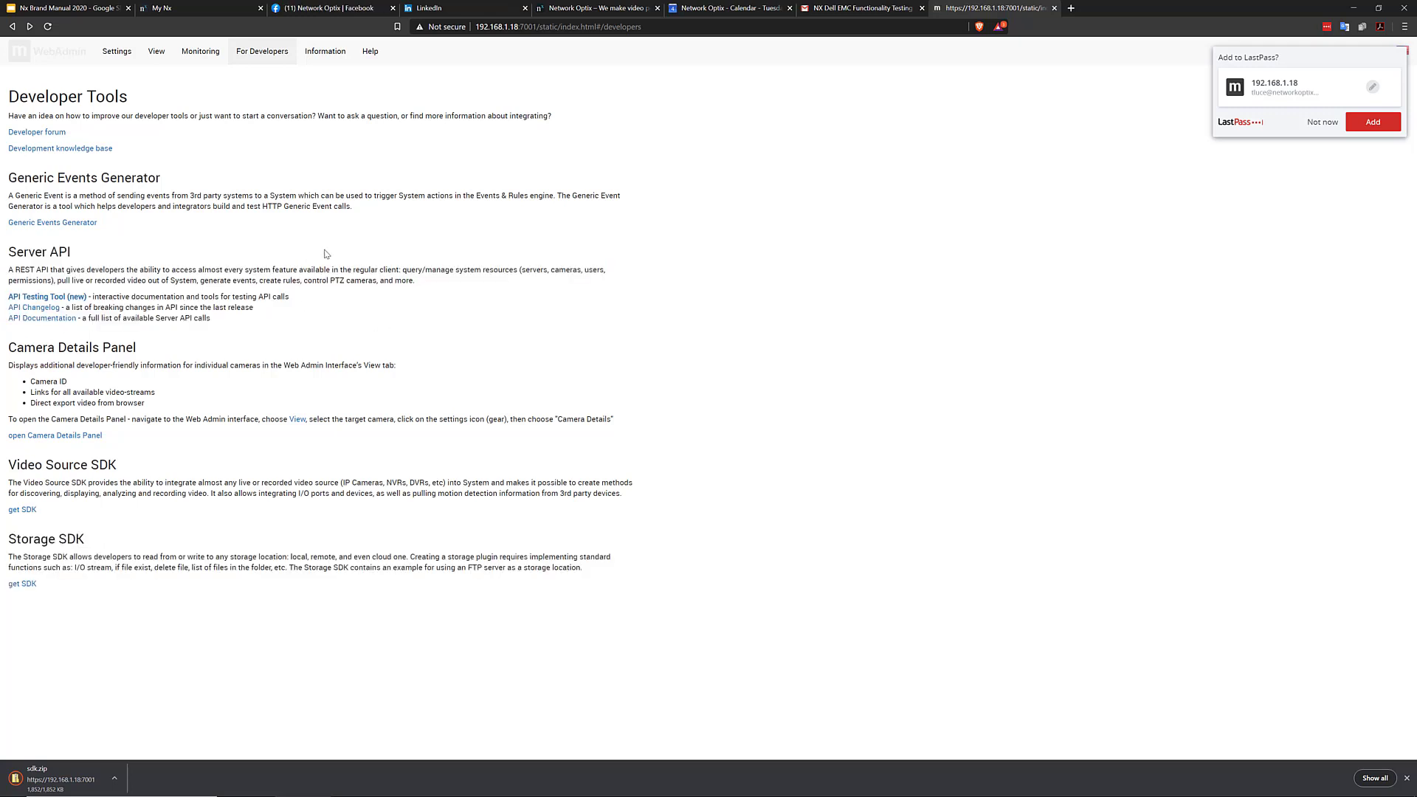
Open the API documentation in a new tab and read the Video API's RTSP Streaming section
{"action": "left_click", "coordinate": [59, 318]}
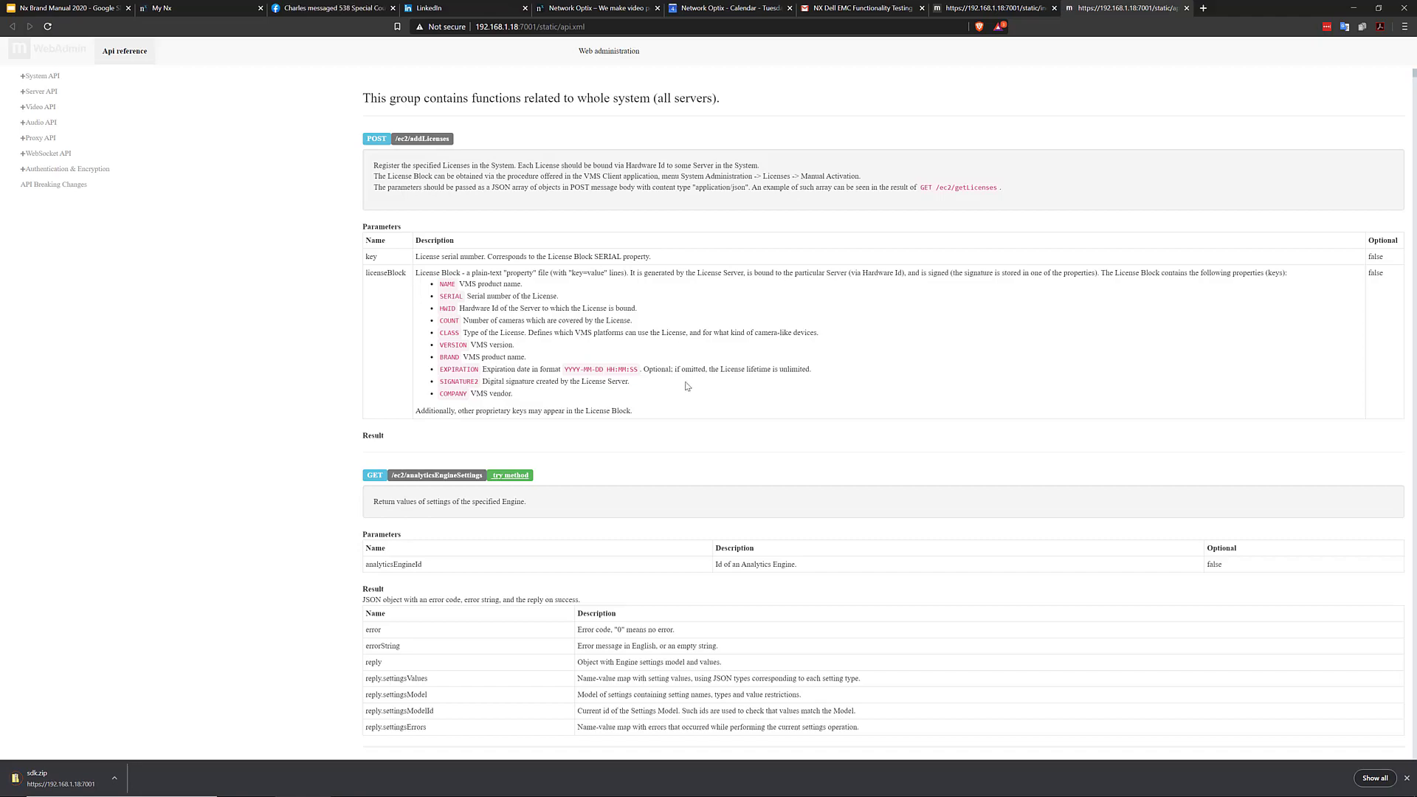
{"action": "scroll", "coordinate": [690, 354], "scroll_direction": "down", "scroll_amount": 10}
{"action": "scroll", "coordinate": [682, 378], "scroll_direction": "up", "scroll_amount": 15}
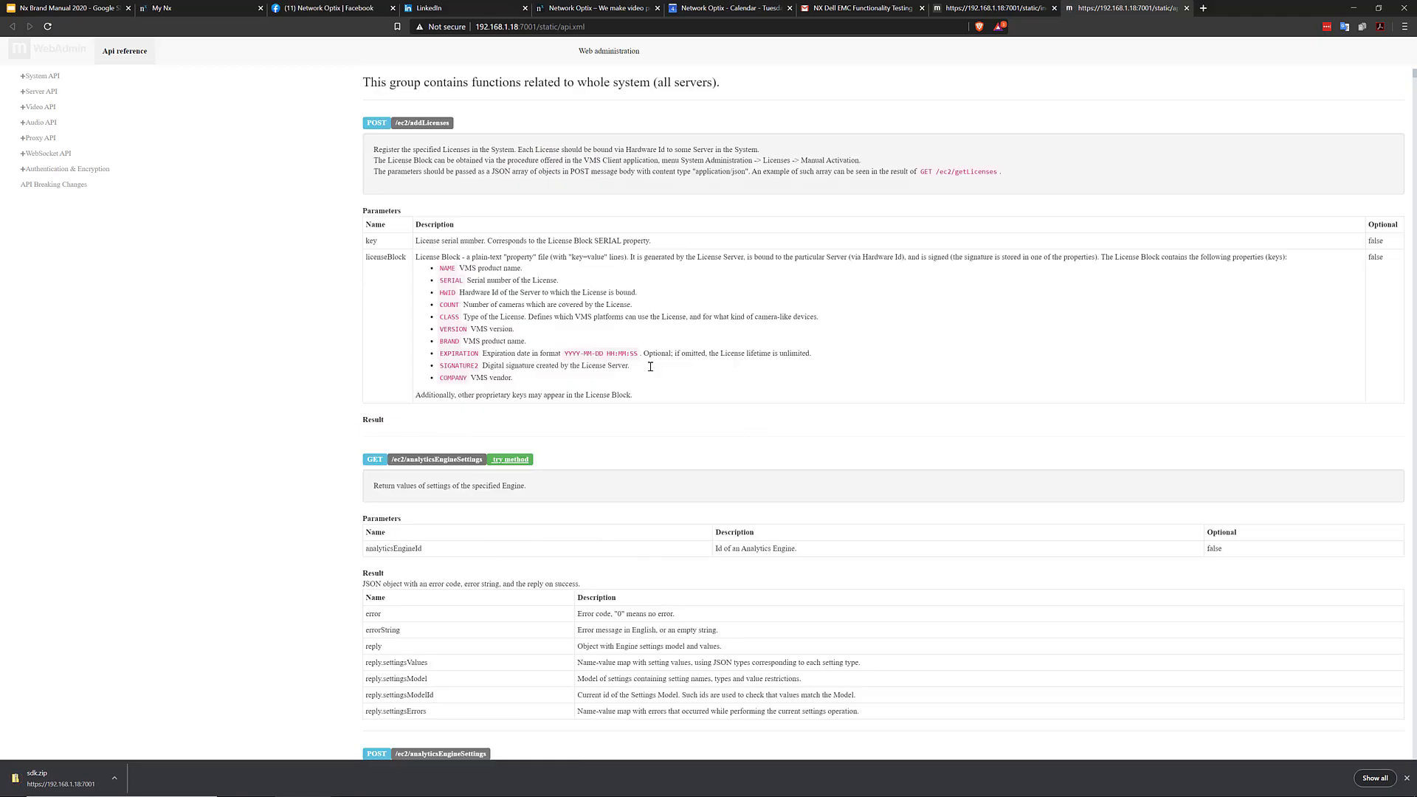
{"action": "left_click", "coordinate": [40, 107]}
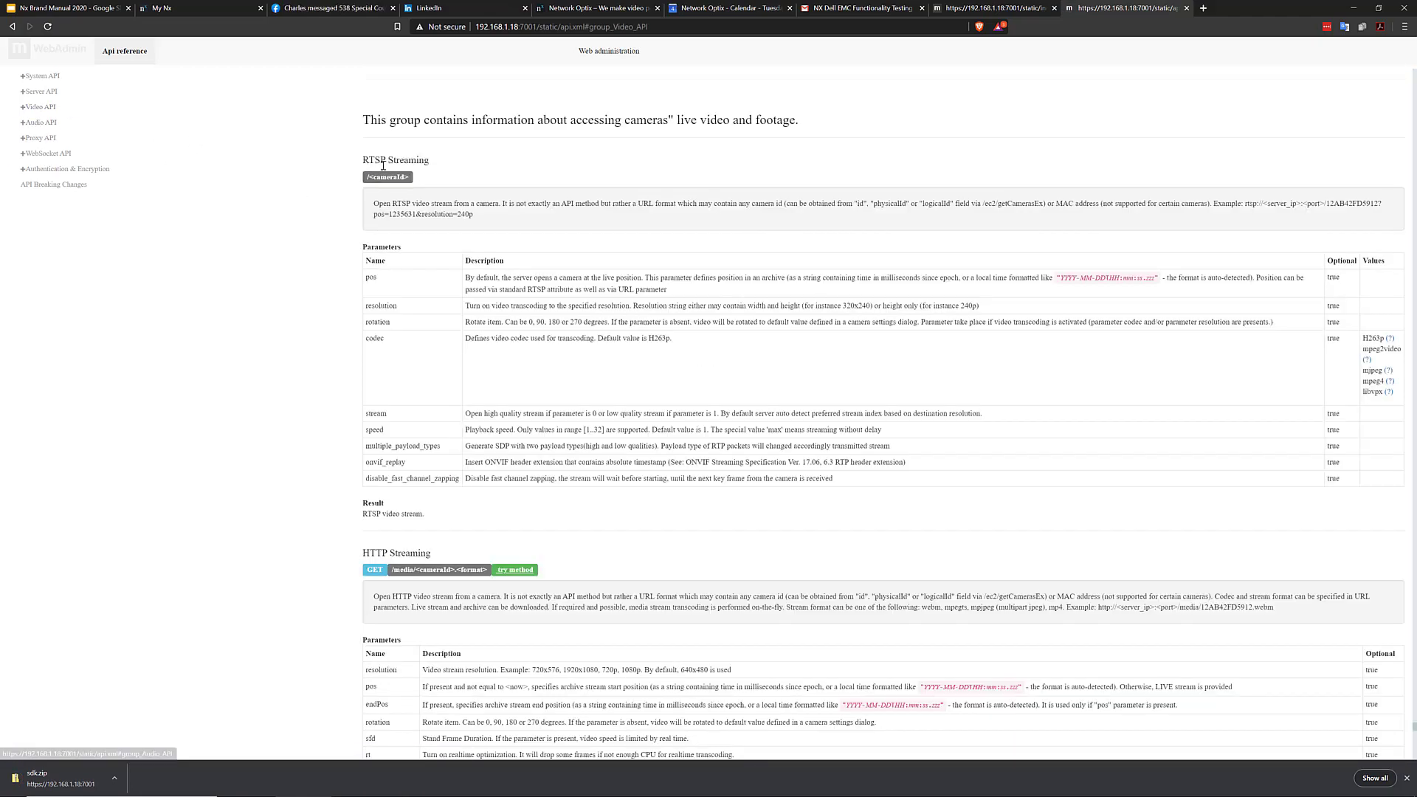
{"action": "left_click_drag", "start_coordinate": [434, 166], "coordinate": [26, 74]}
{"action": "left_click", "coordinate": [487, 485]}
{"action": "scroll", "coordinate": [487, 486], "scroll_direction": "down", "scroll_amount": 1}
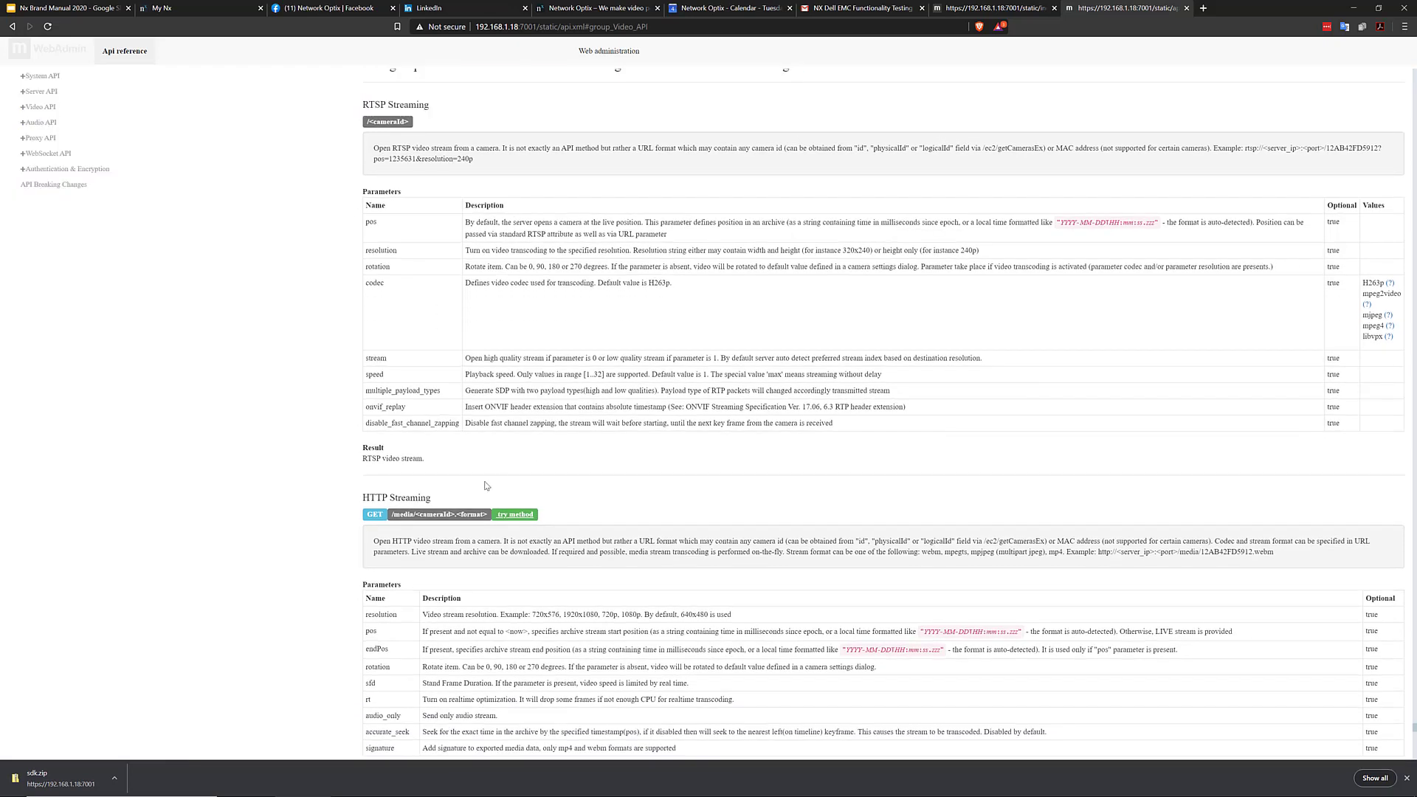
{"action": "scroll", "coordinate": [488, 471], "scroll_direction": "down", "scroll_amount": 4}
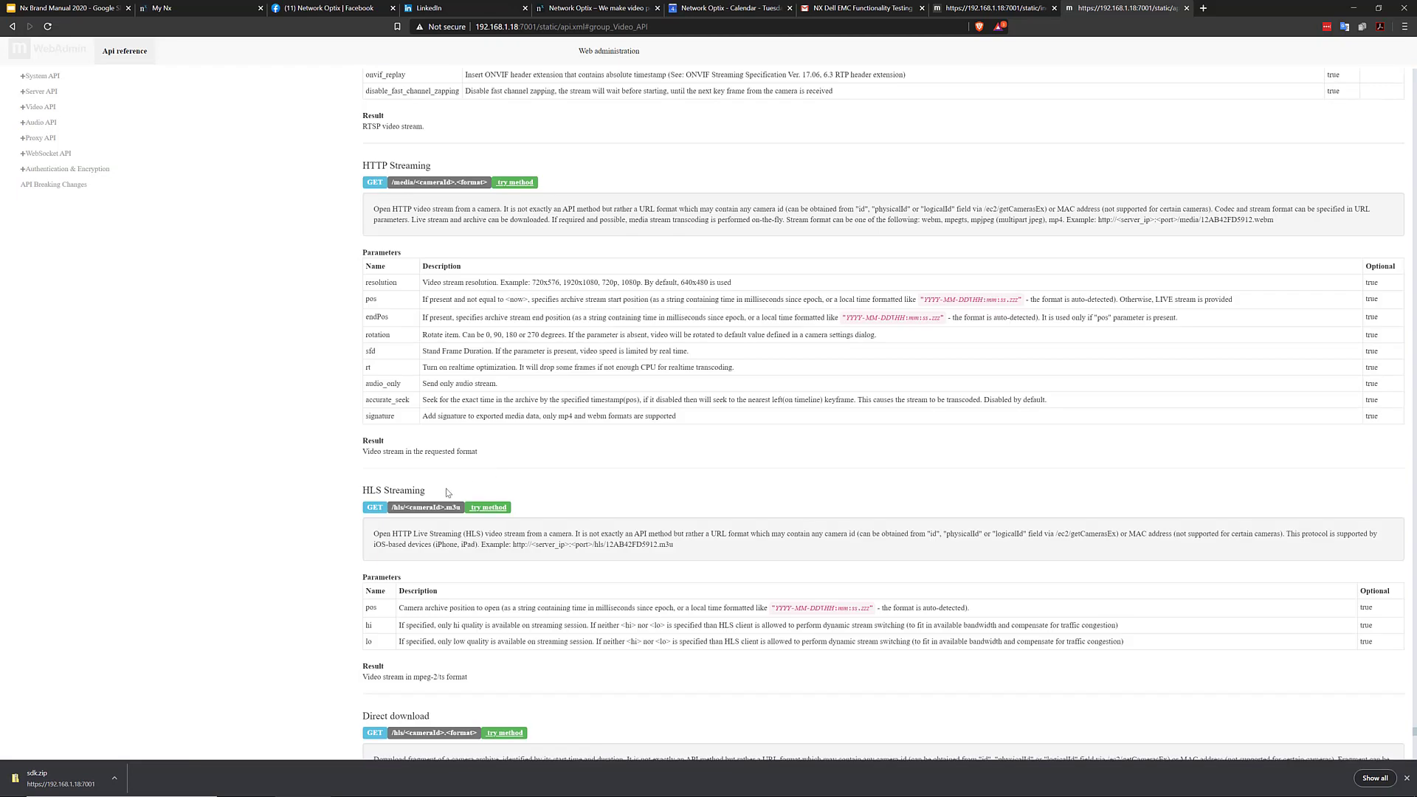
Move through the Proxy, Video, Server and WebSocket API sections to the API Breaking Changes changelog
{"action": "left_click", "coordinate": [40, 137]}
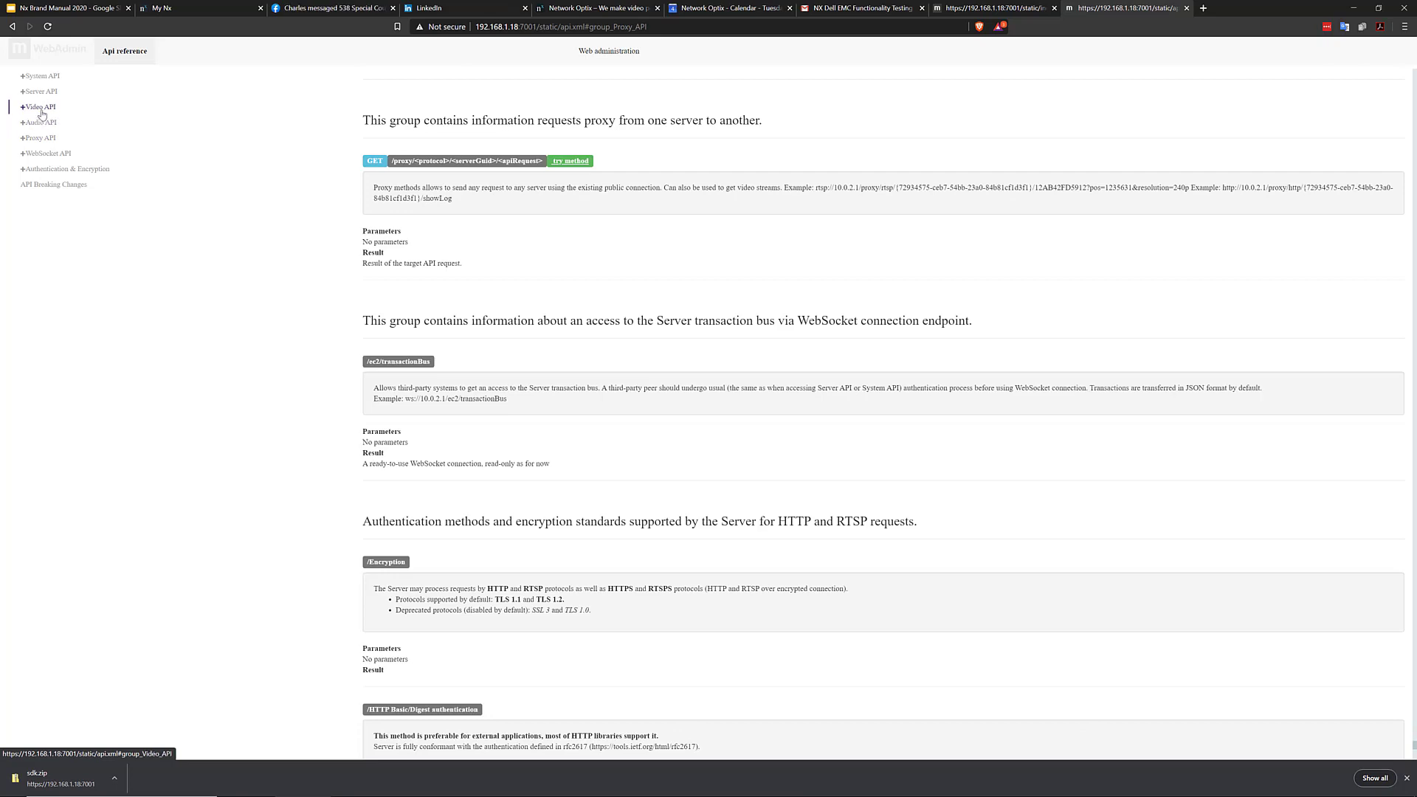
{"action": "left_click", "coordinate": [42, 112]}
{"action": "left_click", "coordinate": [42, 99]}
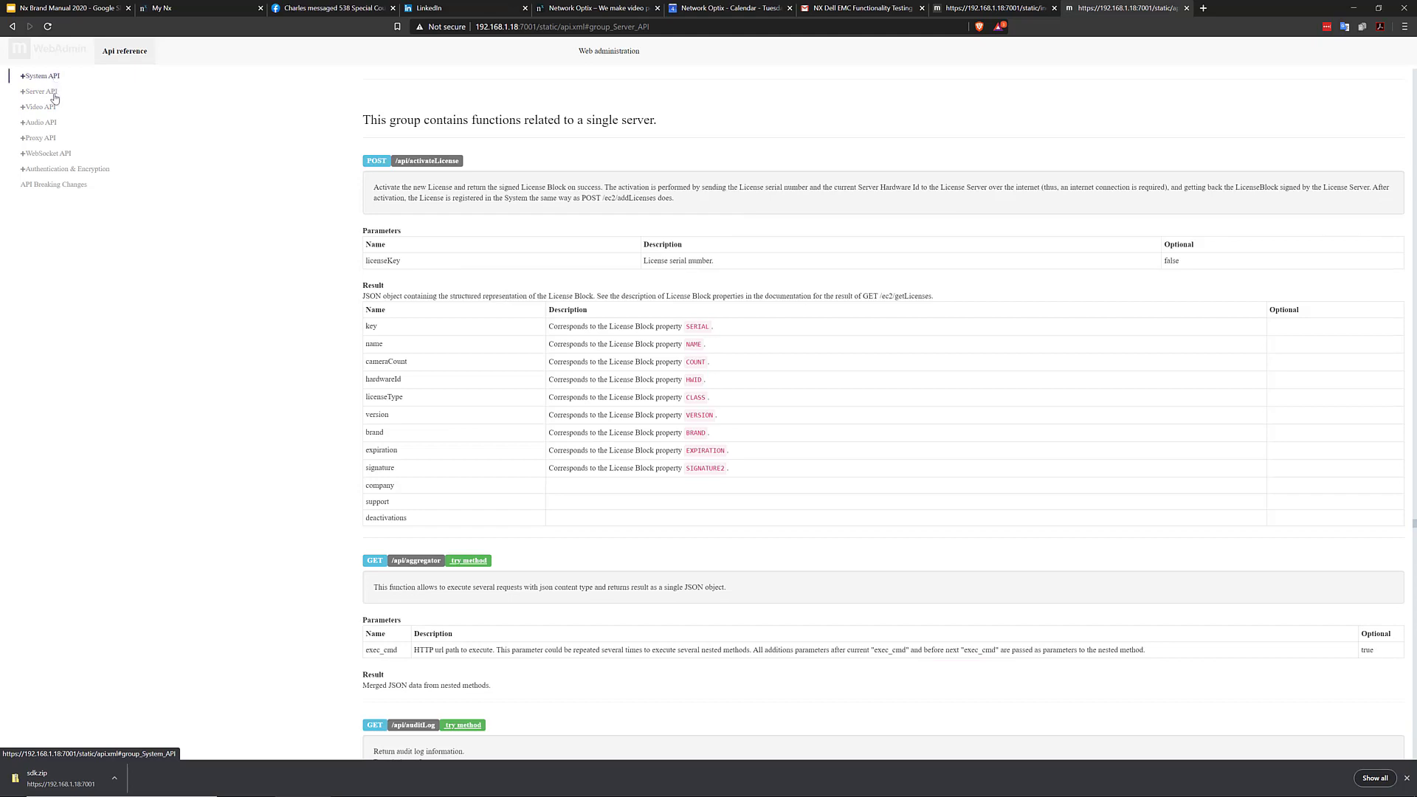
{"action": "left_click", "coordinate": [67, 158]}
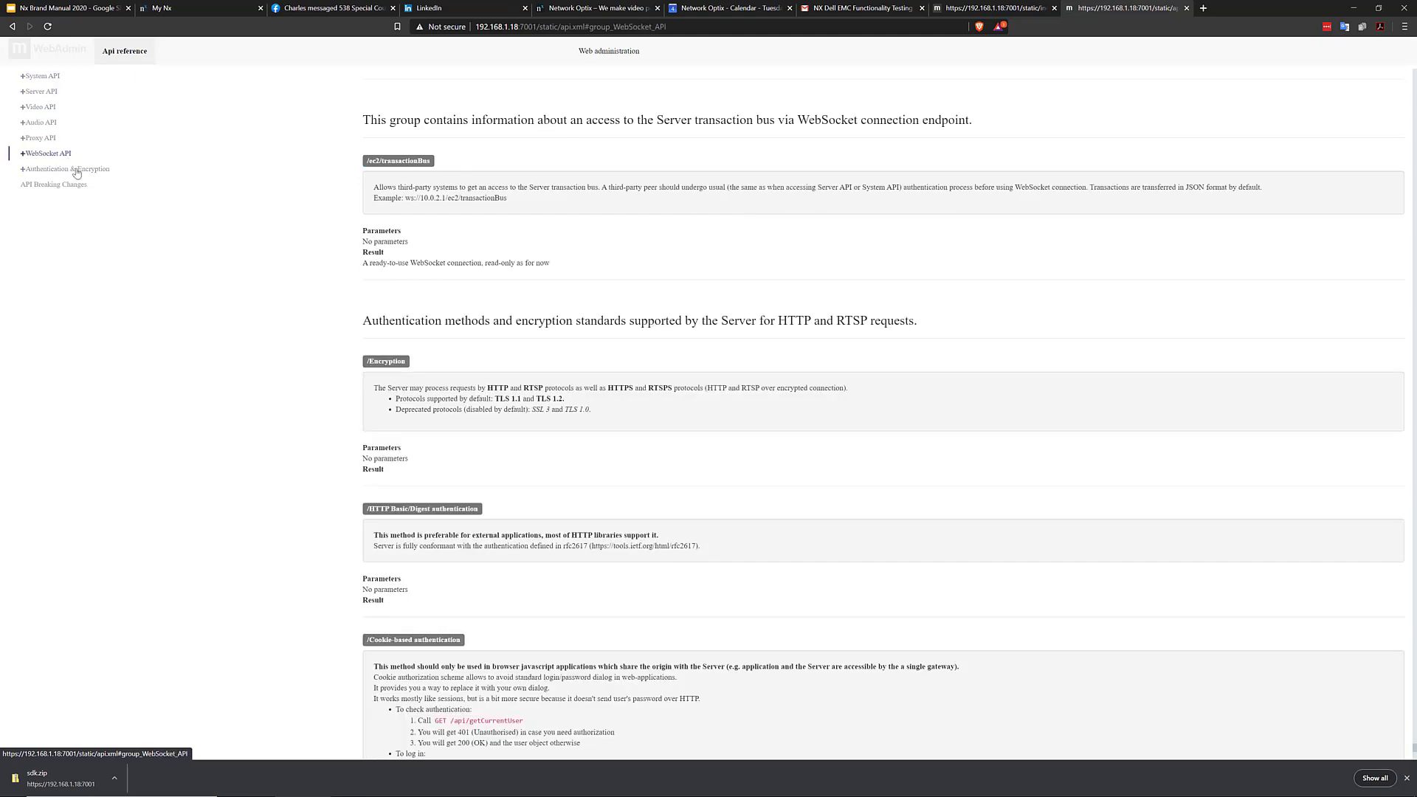
{"action": "left_click", "coordinate": [113, 172]}
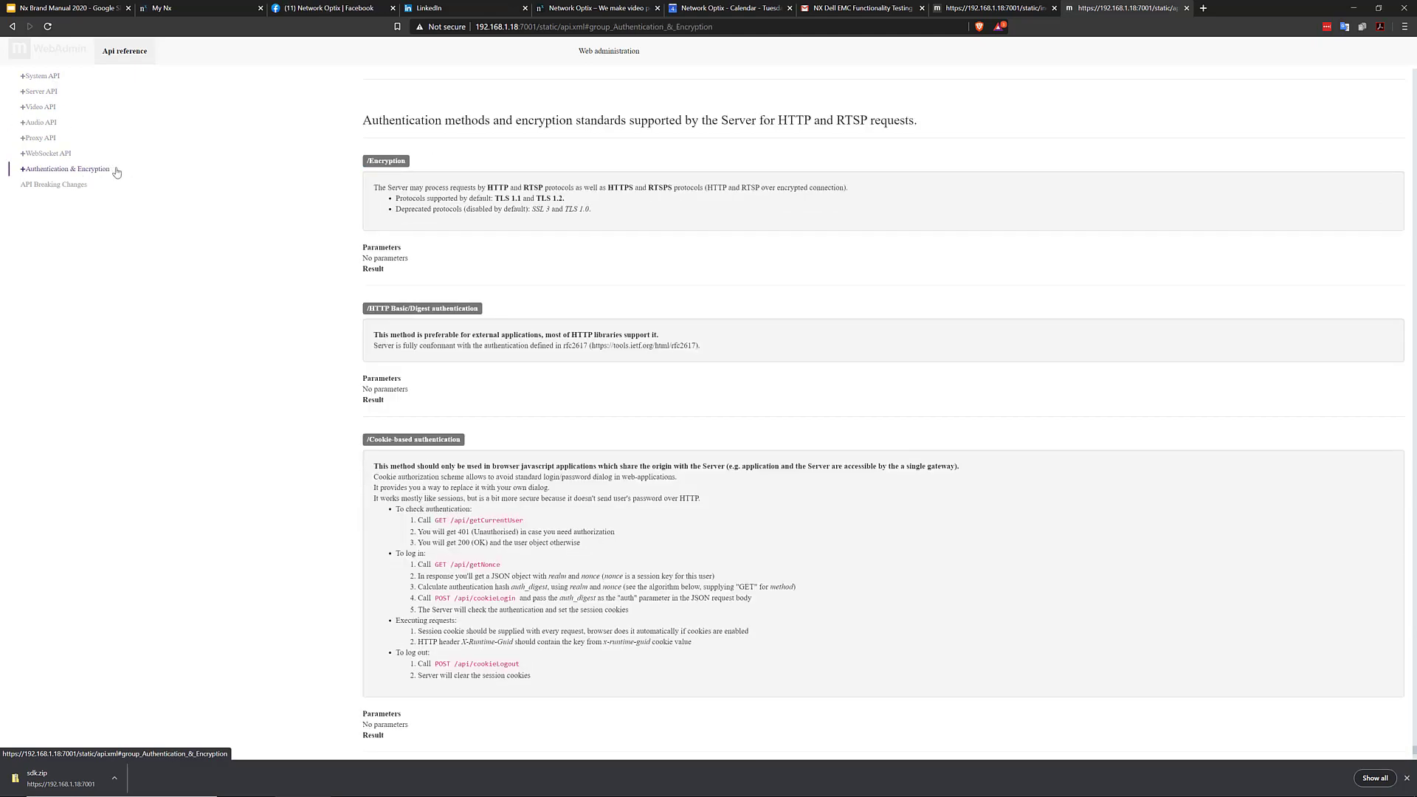
{"action": "left_click", "coordinate": [74, 192]}
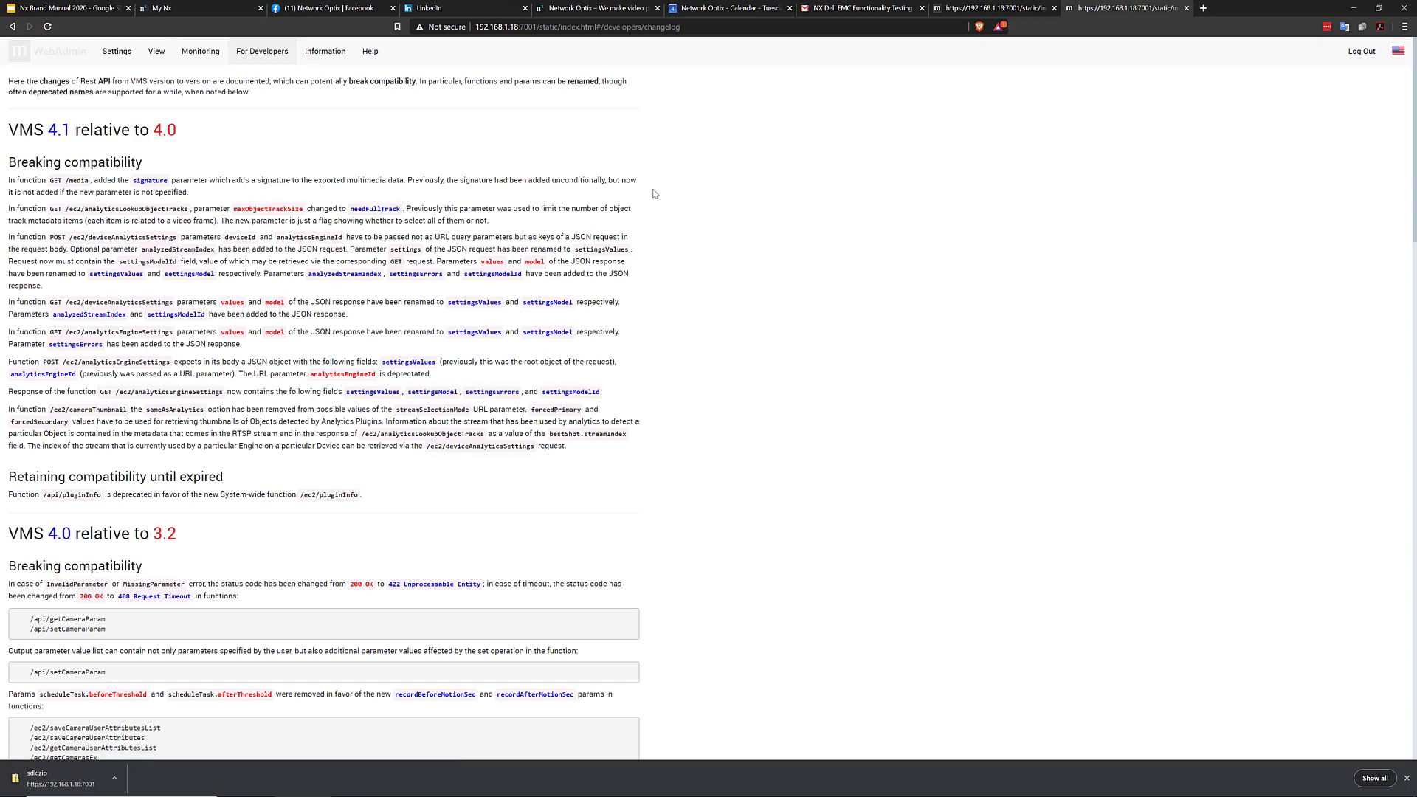
Highlight the 4.0 version heading in the 4.1 changelog, then go back to the Developer Tools tab
{"action": "left_click_drag", "start_coordinate": [172, 149], "coordinate": [7, 129]}
{"action": "left_click", "coordinate": [190, 132]}
{"action": "left_click_drag", "start_coordinate": [186, 133], "coordinate": [54, 152]}
{"action": "left_click", "coordinate": [790, 291]}
{"action": "scroll", "coordinate": [817, 290], "scroll_direction": "down", "scroll_amount": 1}
{"action": "left_click", "coordinate": [985, 10]}
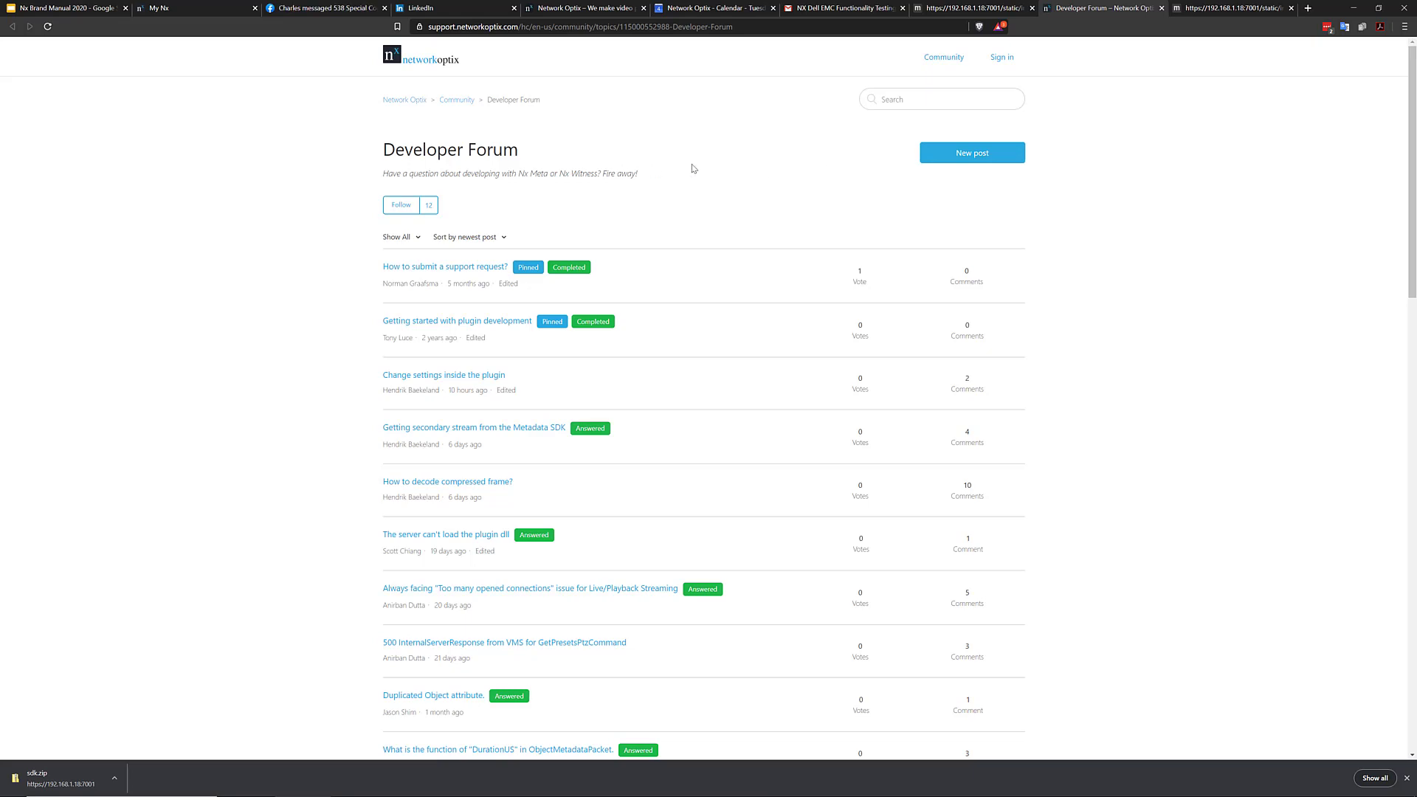
Sort the Developer Forum topics by Recent activity
{"action": "scroll", "coordinate": [756, 330], "scroll_direction": "down", "scroll_amount": 15}
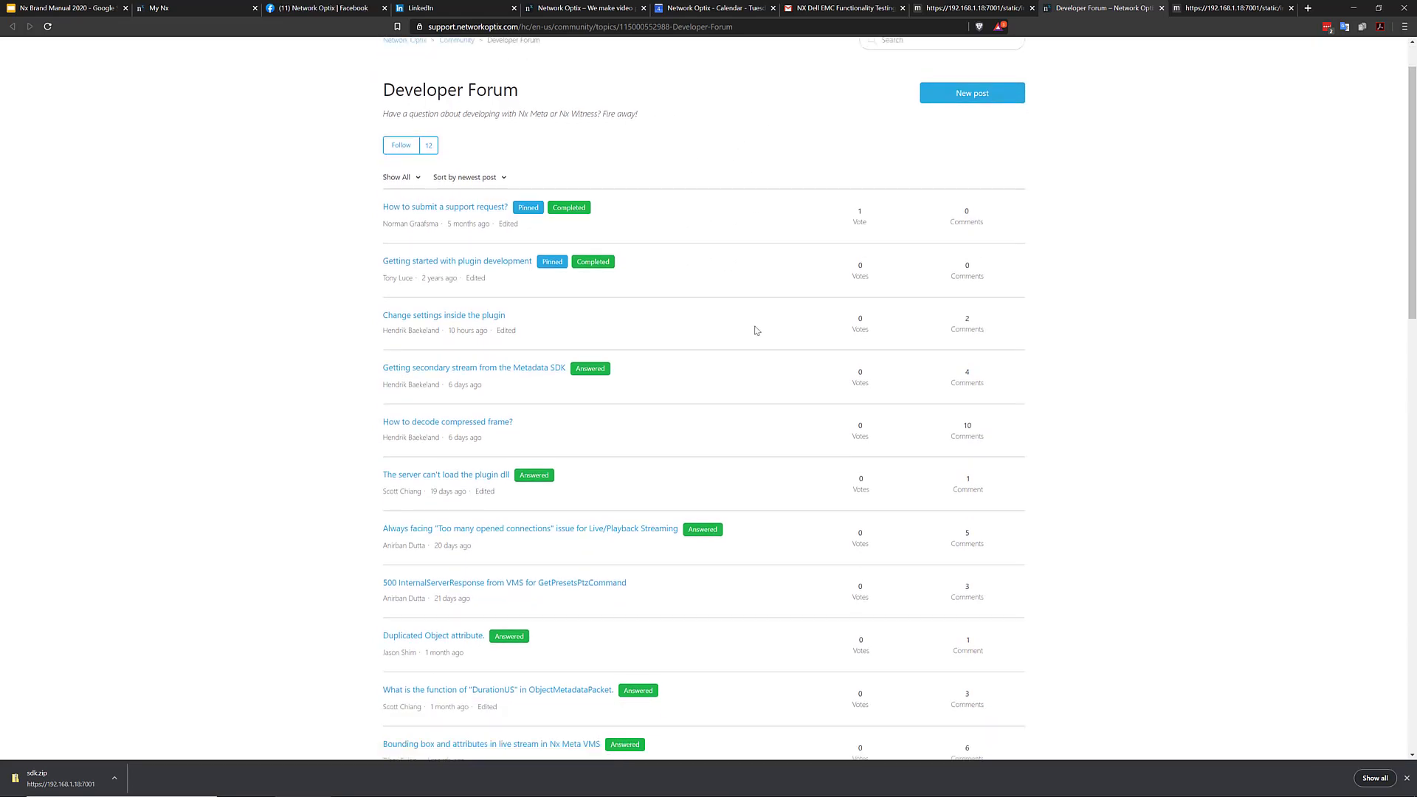
{"action": "scroll", "coordinate": [755, 330], "scroll_direction": "up", "scroll_amount": 12}
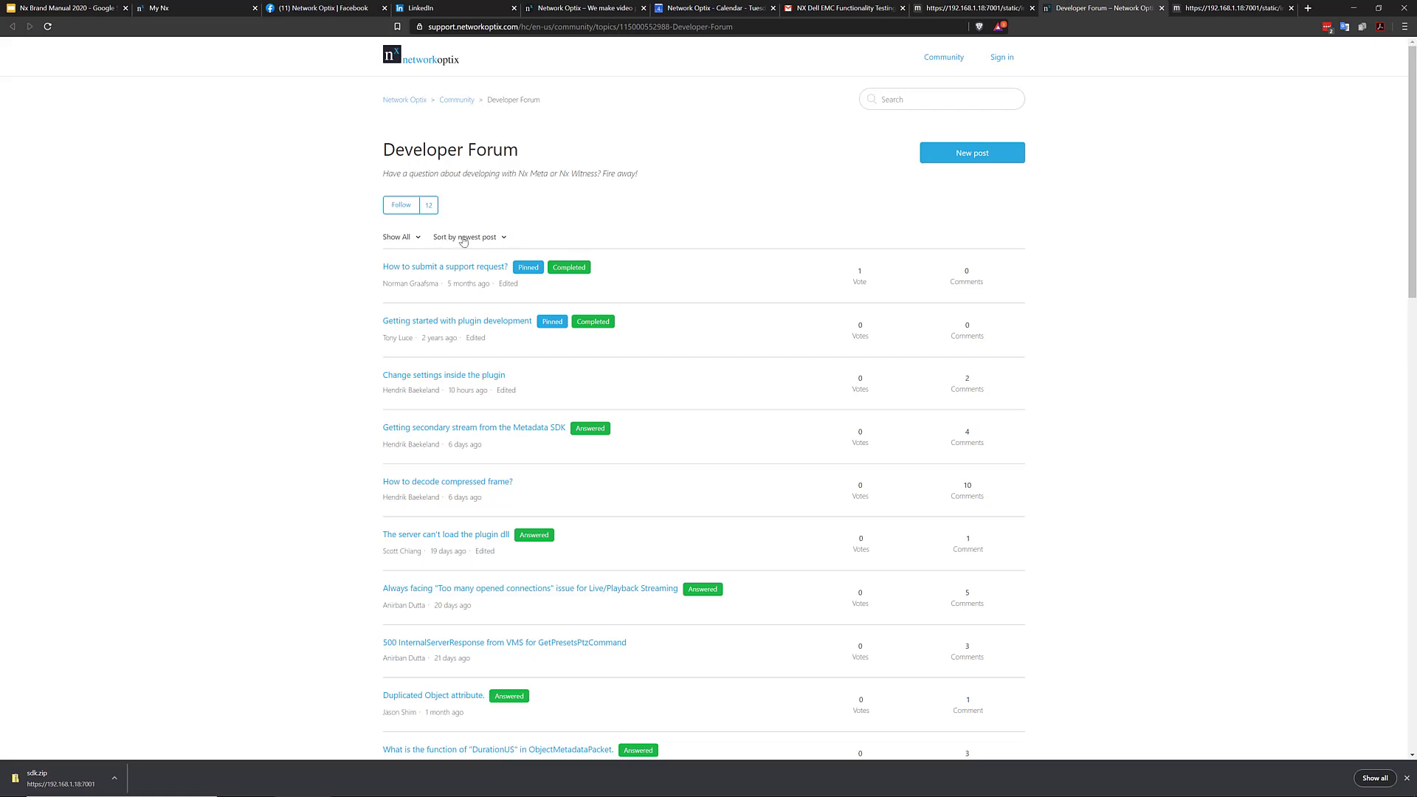
{"action": "left_click", "coordinate": [463, 238]}
{"action": "left_click", "coordinate": [483, 281]}
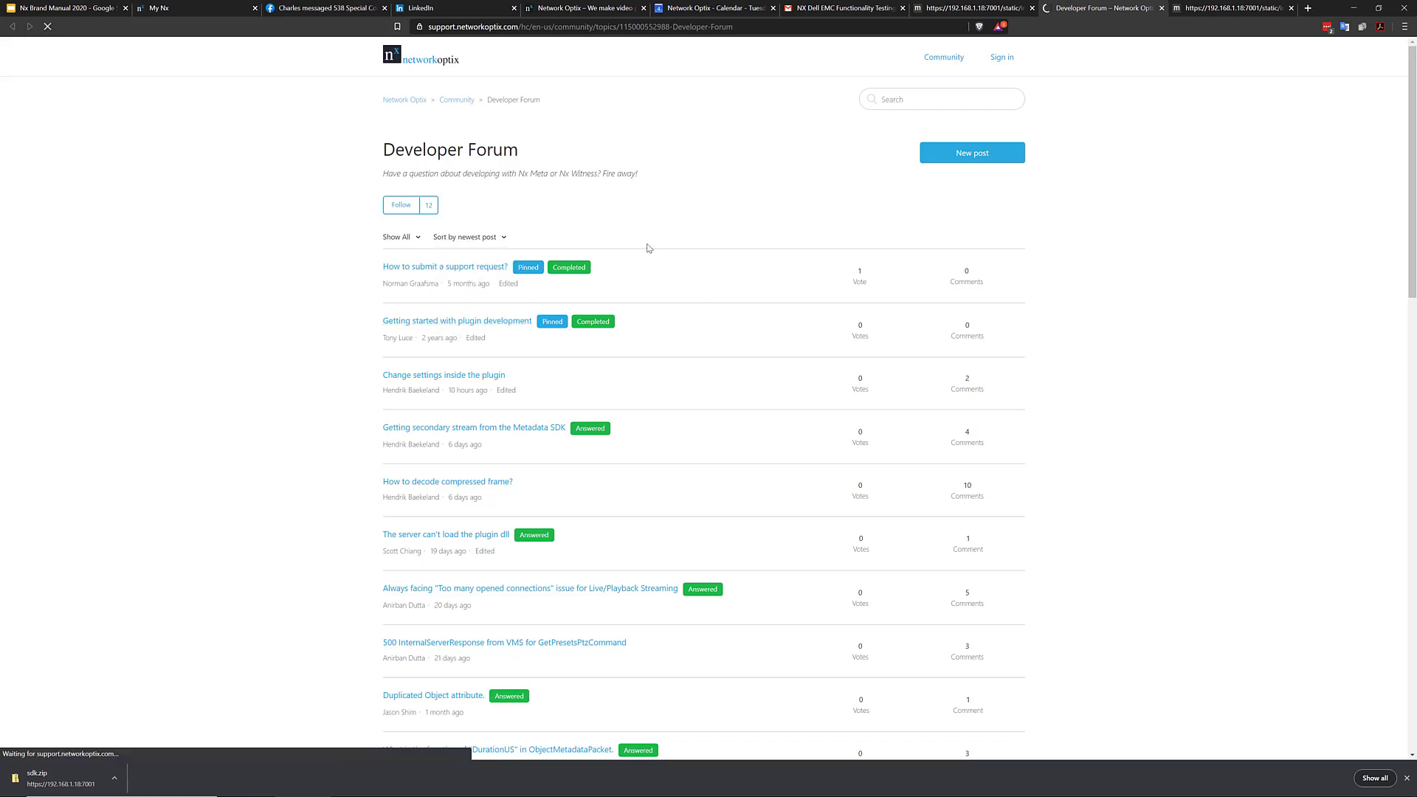
Read the 'Change settings inside the plugin' post and return to the forum list
{"action": "scroll", "coordinate": [1047, 395], "scroll_direction": "down", "scroll_amount": 5}
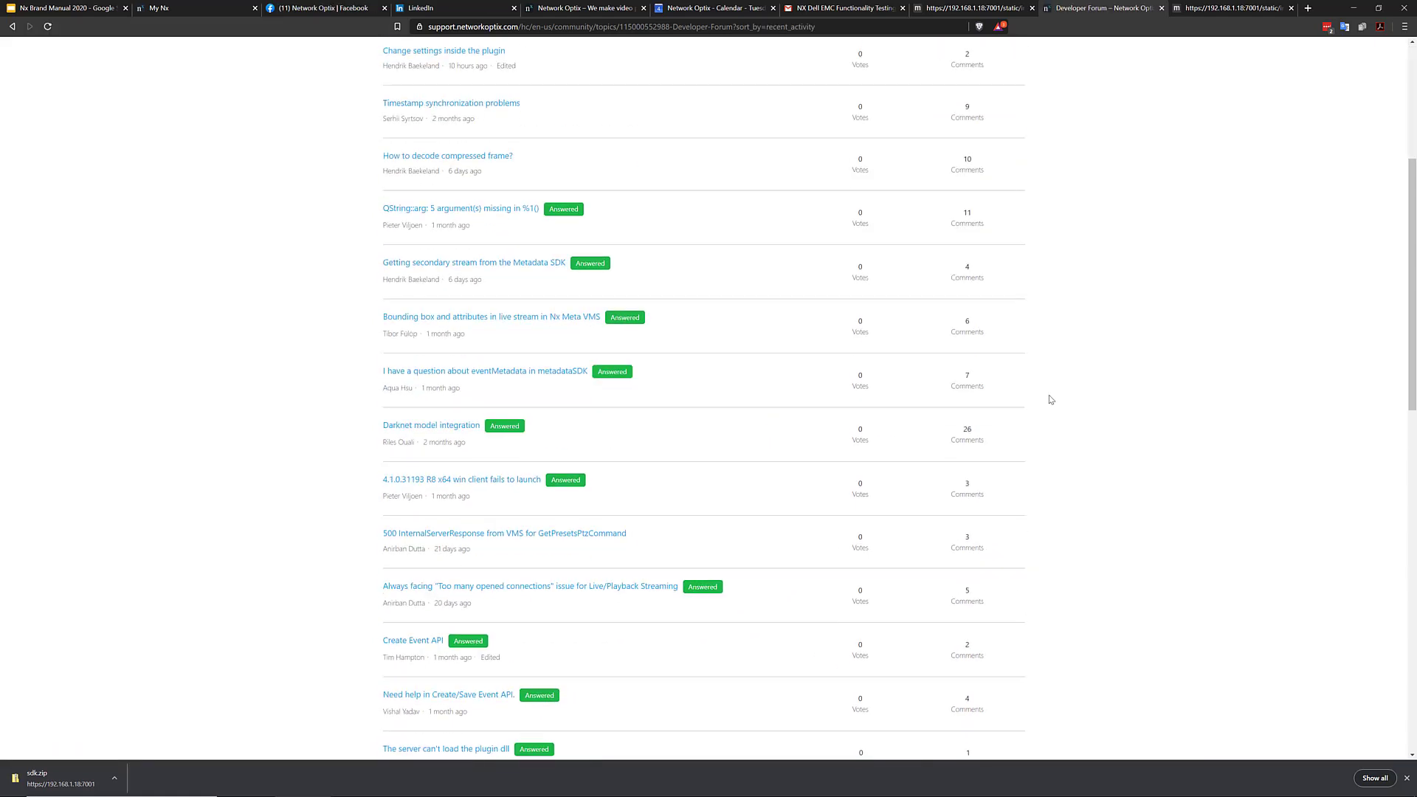
{"action": "scroll", "coordinate": [963, 377], "scroll_direction": "up", "scroll_amount": 2}
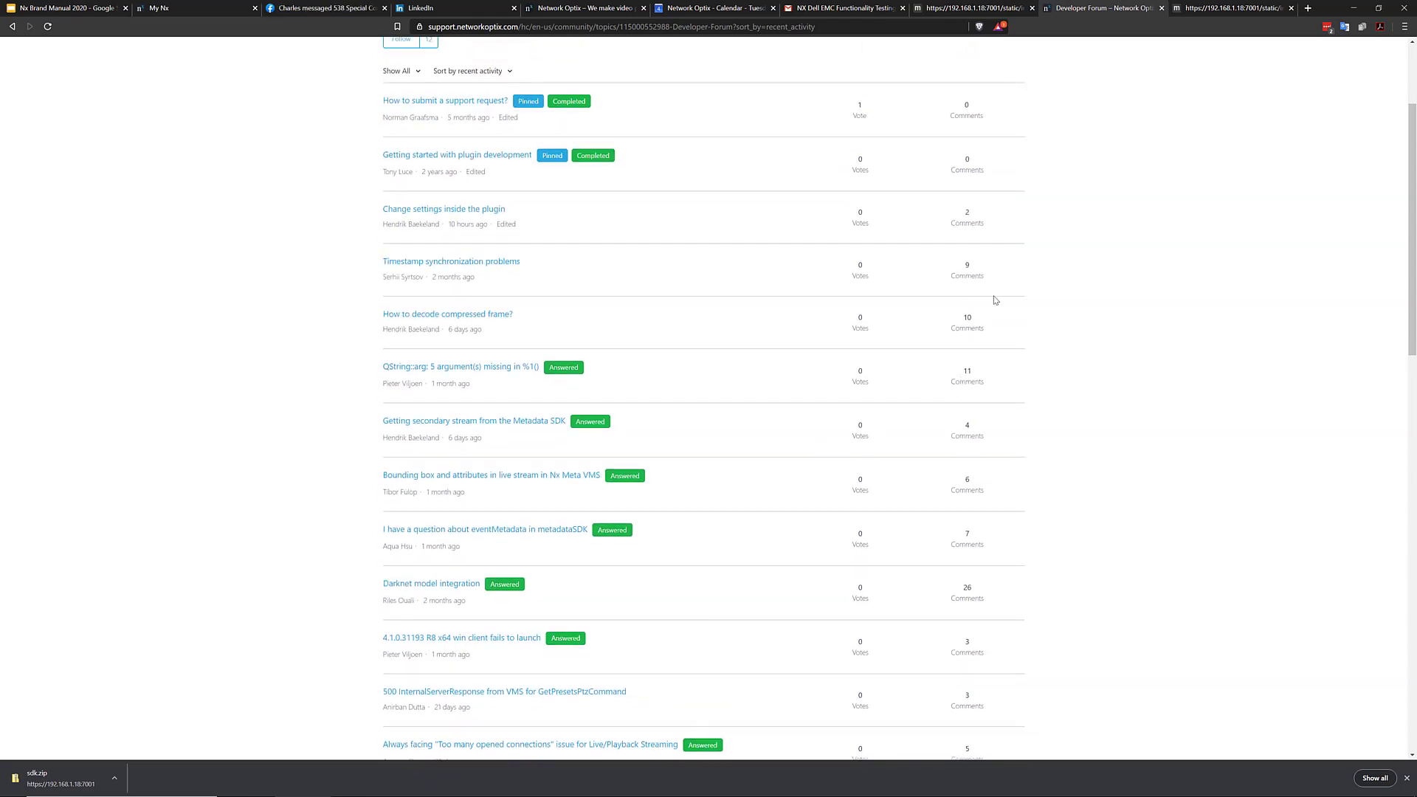
{"action": "left_click", "coordinate": [473, 209]}
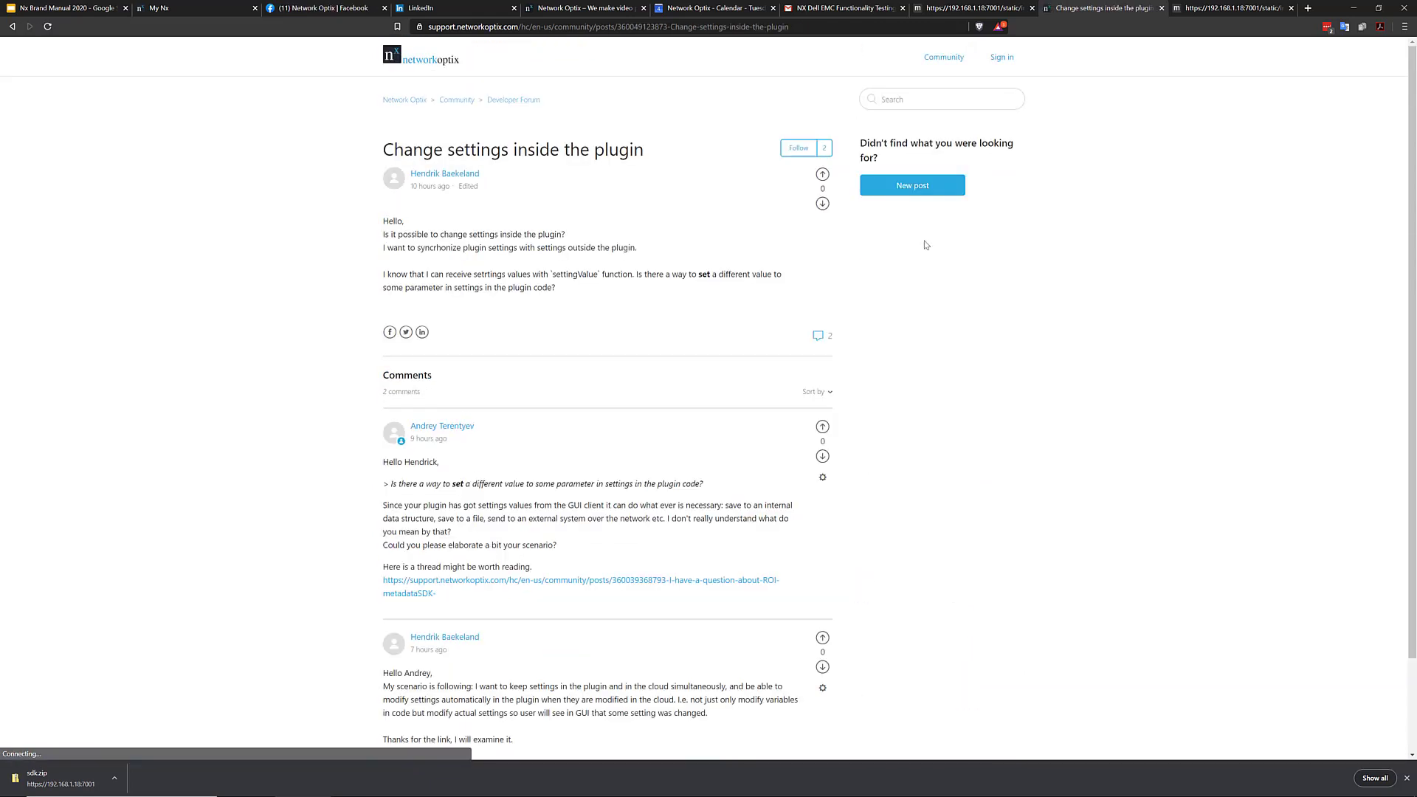
{"action": "left_click", "coordinate": [9, 26]}
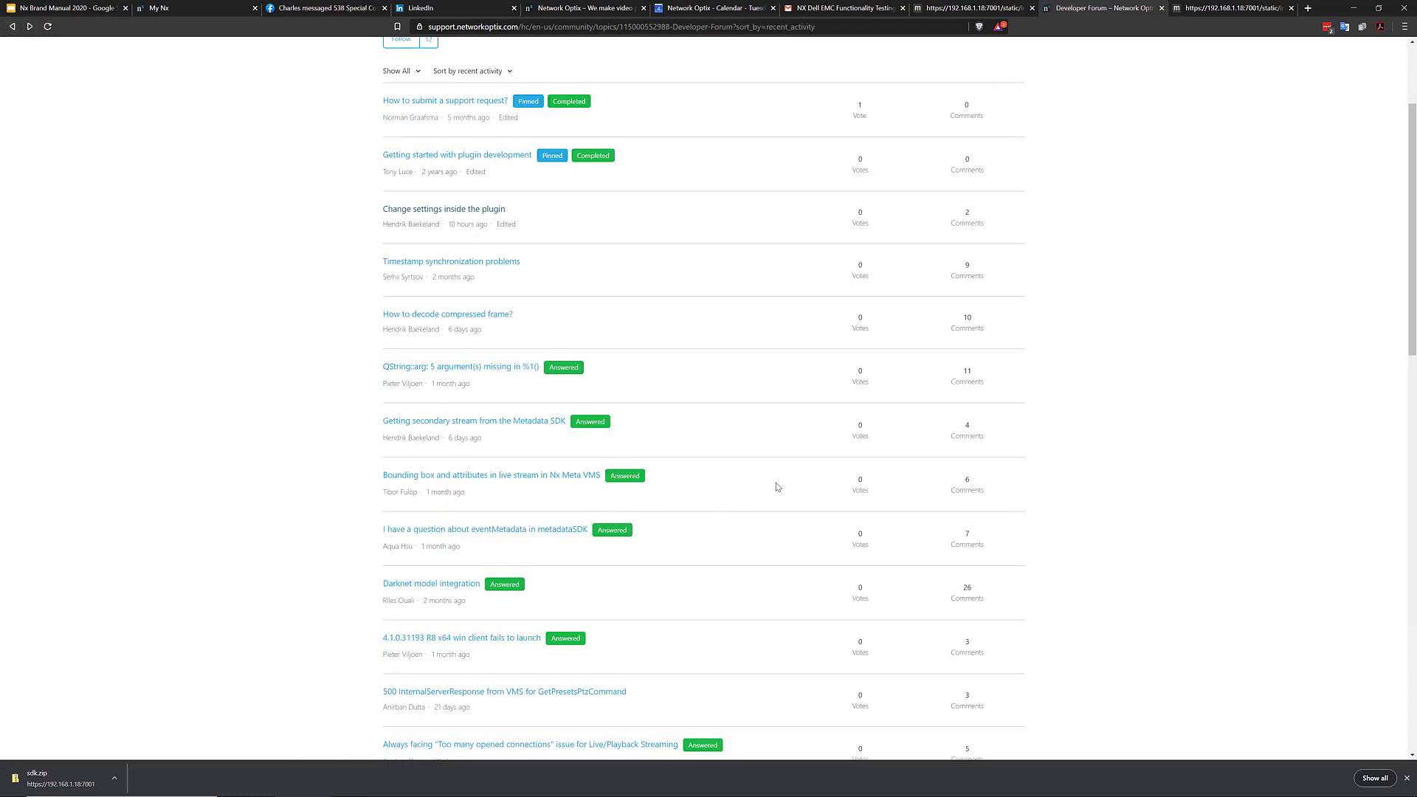
{"action": "scroll", "coordinate": [765, 497], "scroll_direction": "up", "scroll_amount": 3}
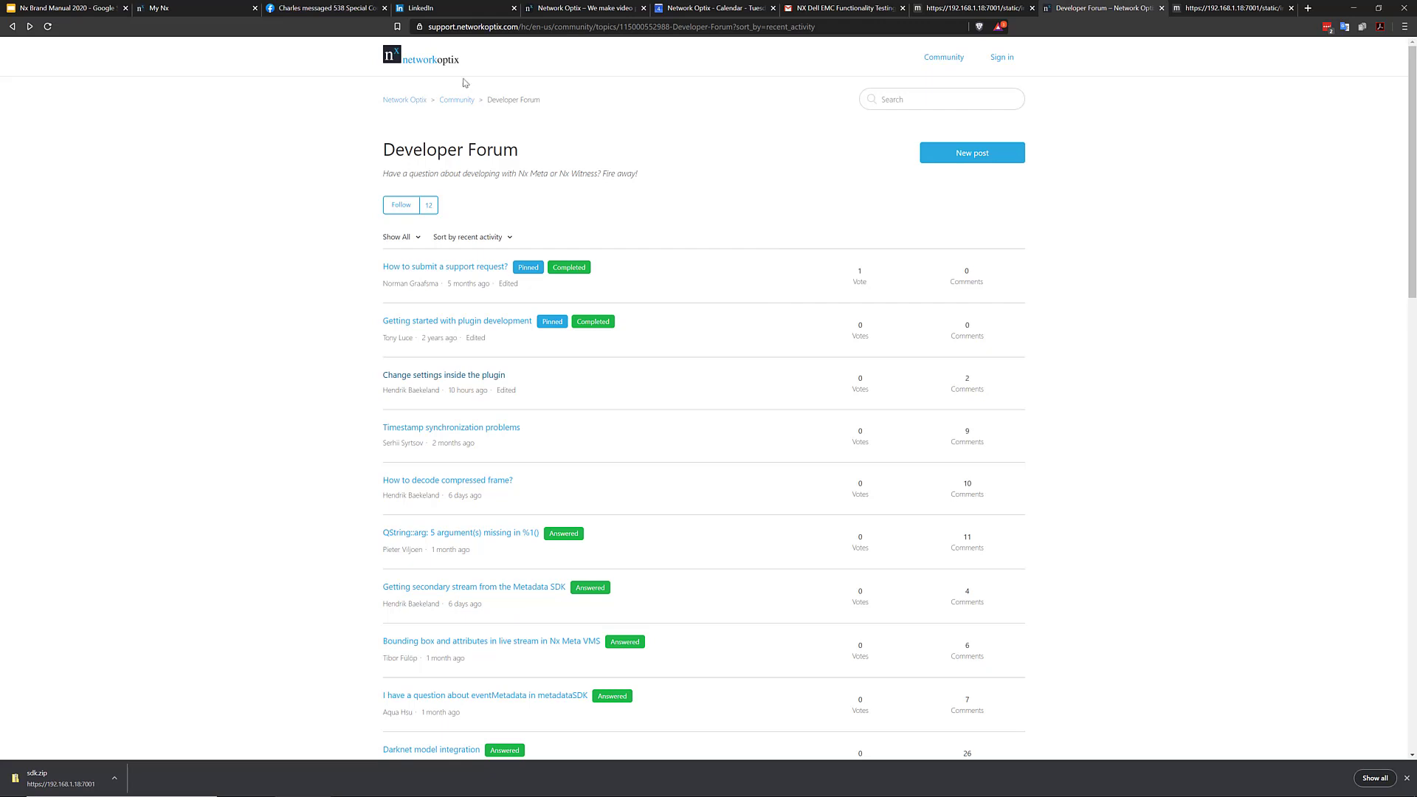
Search the support site for 'licenses for meta' and read Getting Licenses for Developers down to the custom trial section
{"action": "left_click", "coordinate": [411, 100]}
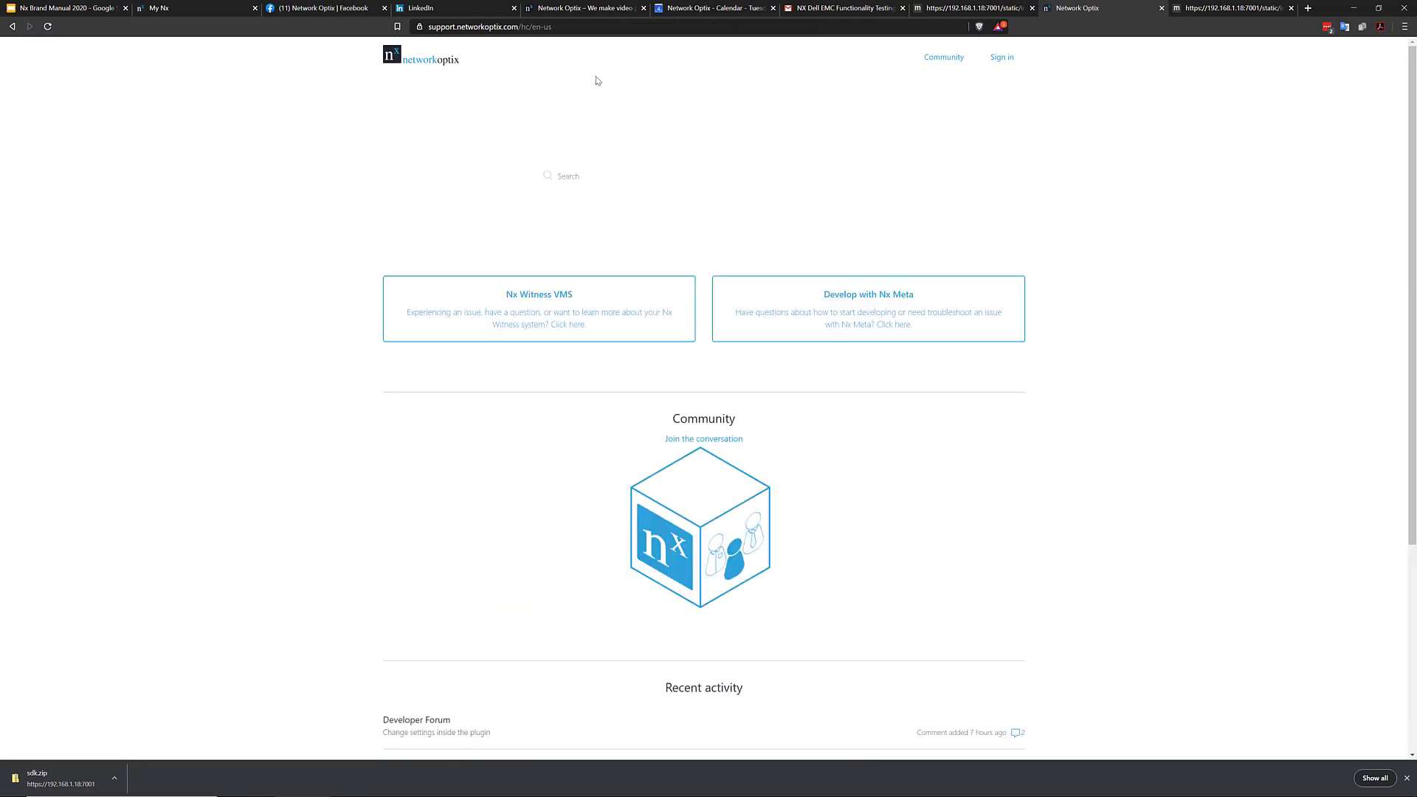
{"action": "left_click", "coordinate": [885, 309]}
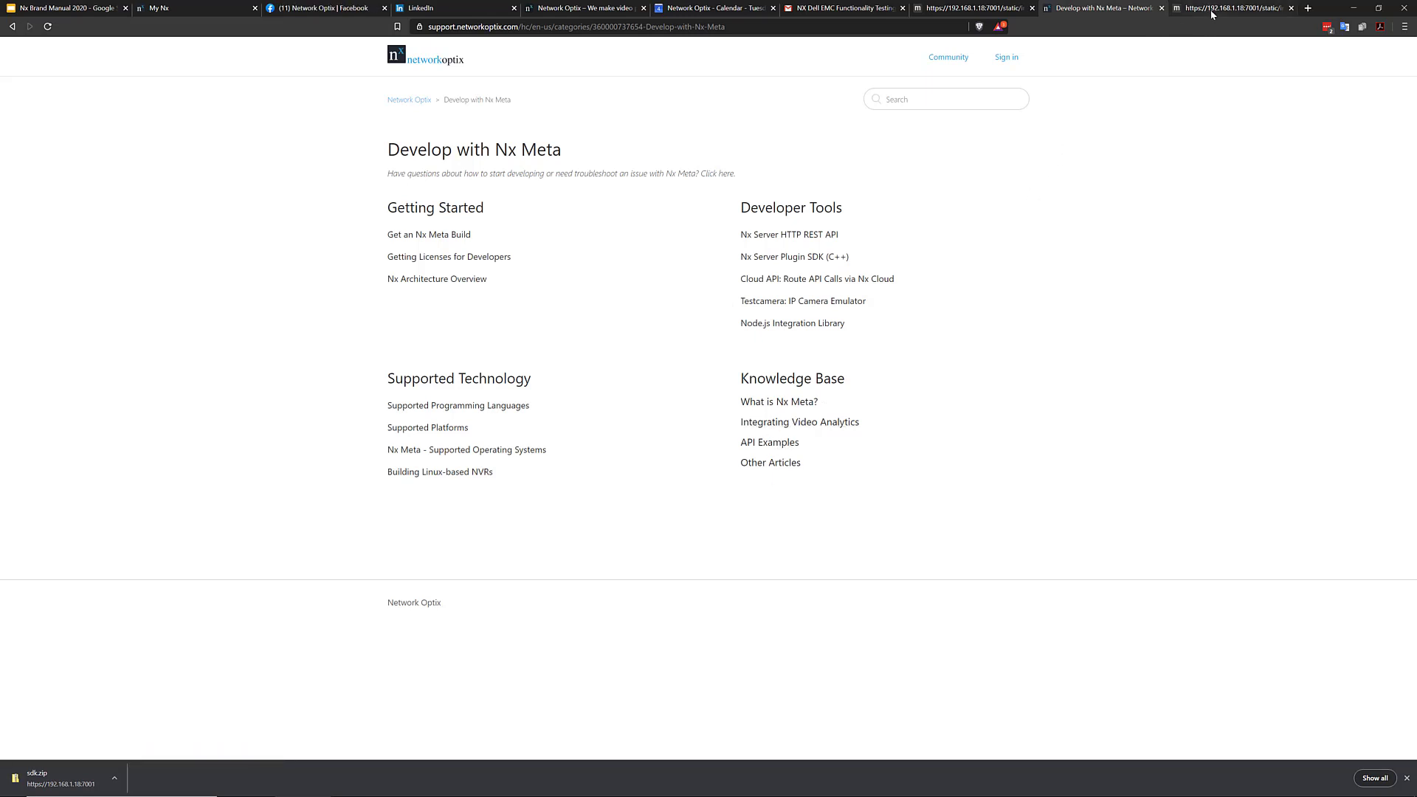
{"action": "left_click", "coordinate": [890, 99]}
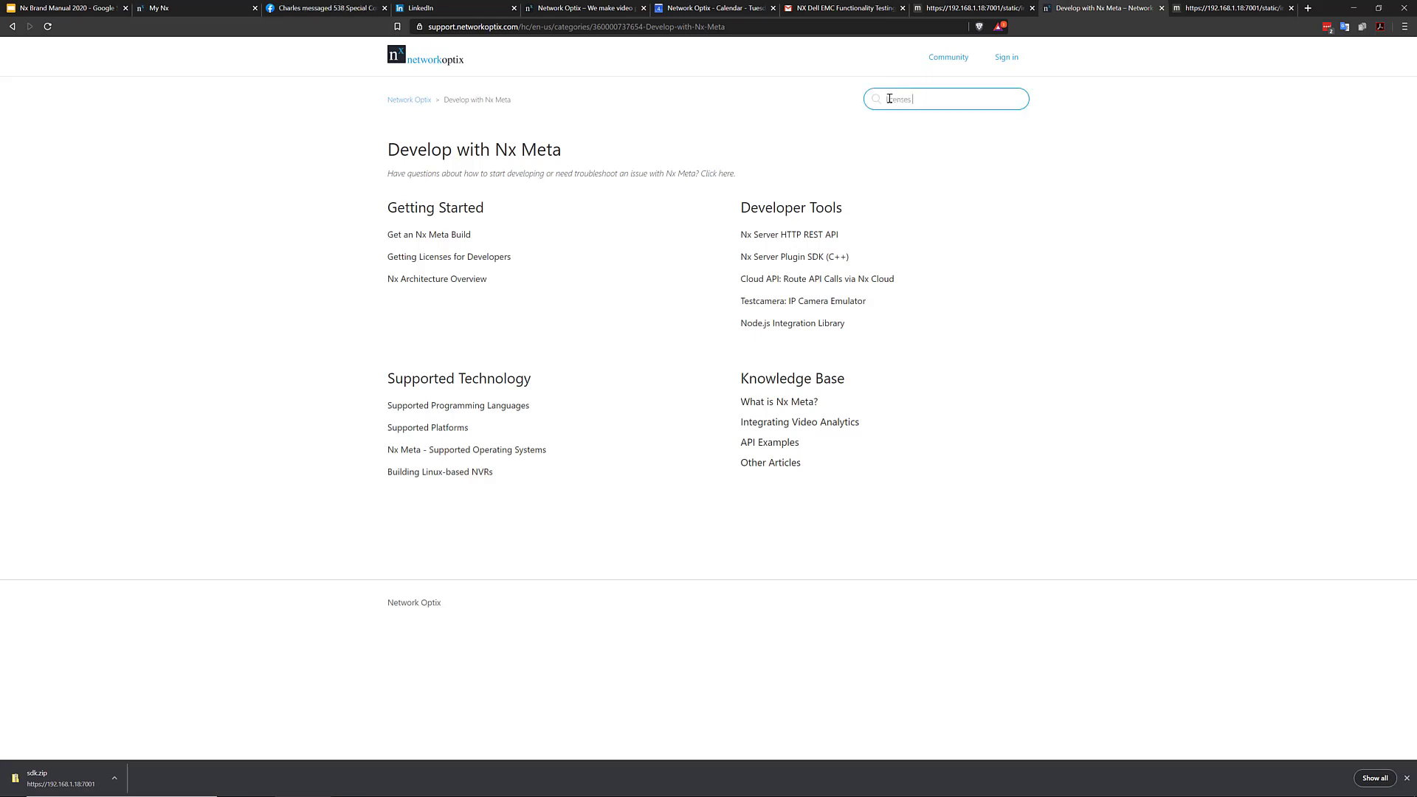
{"action": "type", "text": "licenses for meta"}
{"action": "key", "text": "Return"}
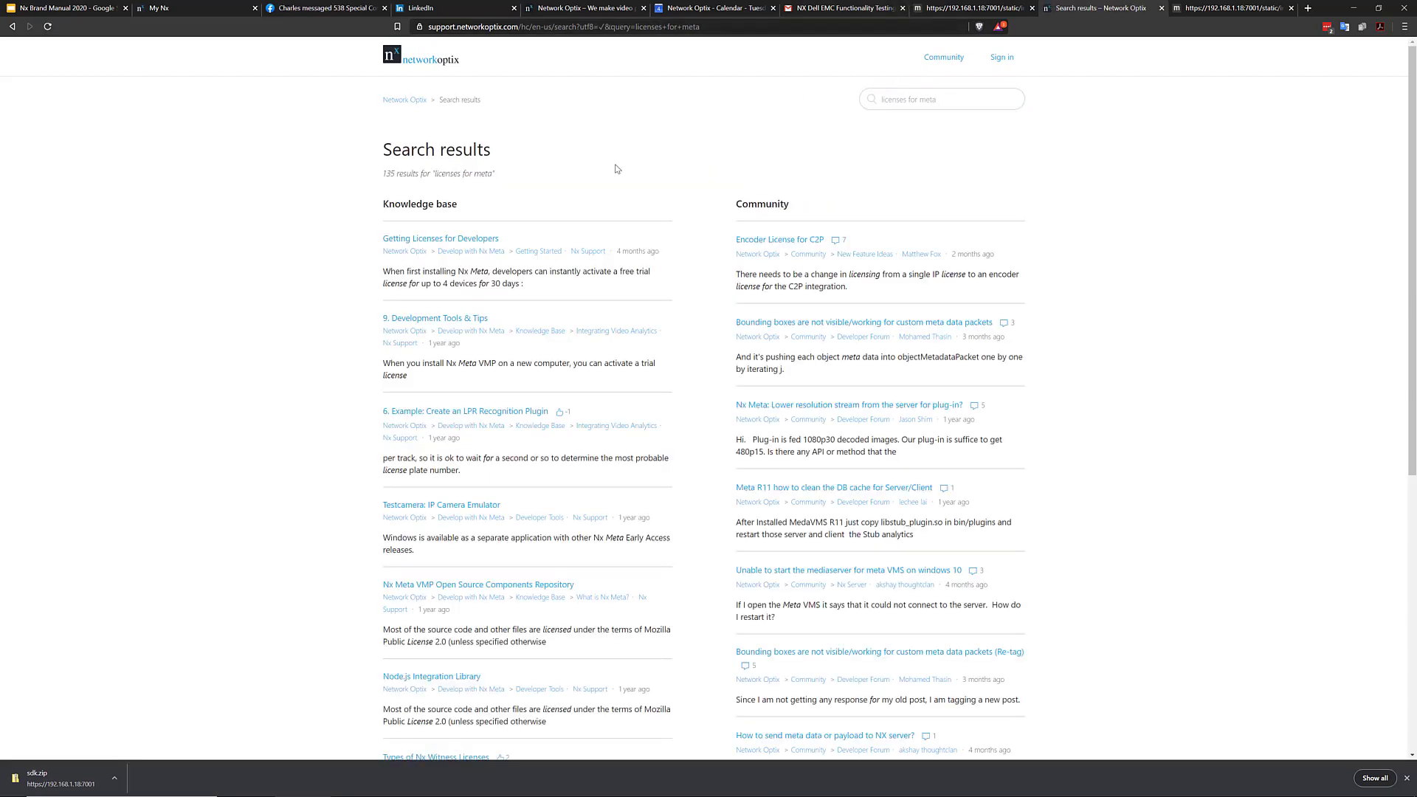
{"action": "left_click", "coordinate": [452, 239]}
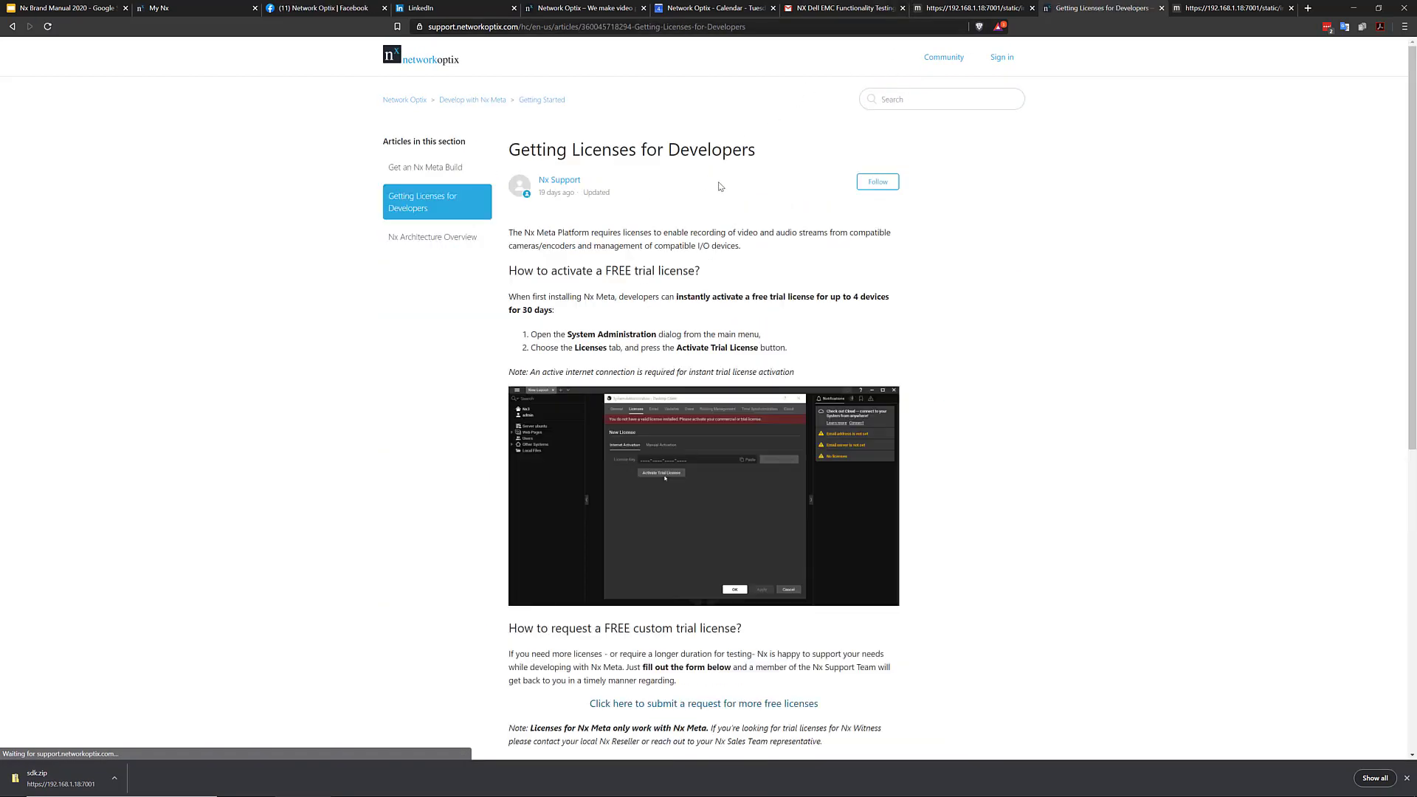
{"action": "scroll", "coordinate": [1029, 241], "scroll_direction": "down", "scroll_amount": 3}
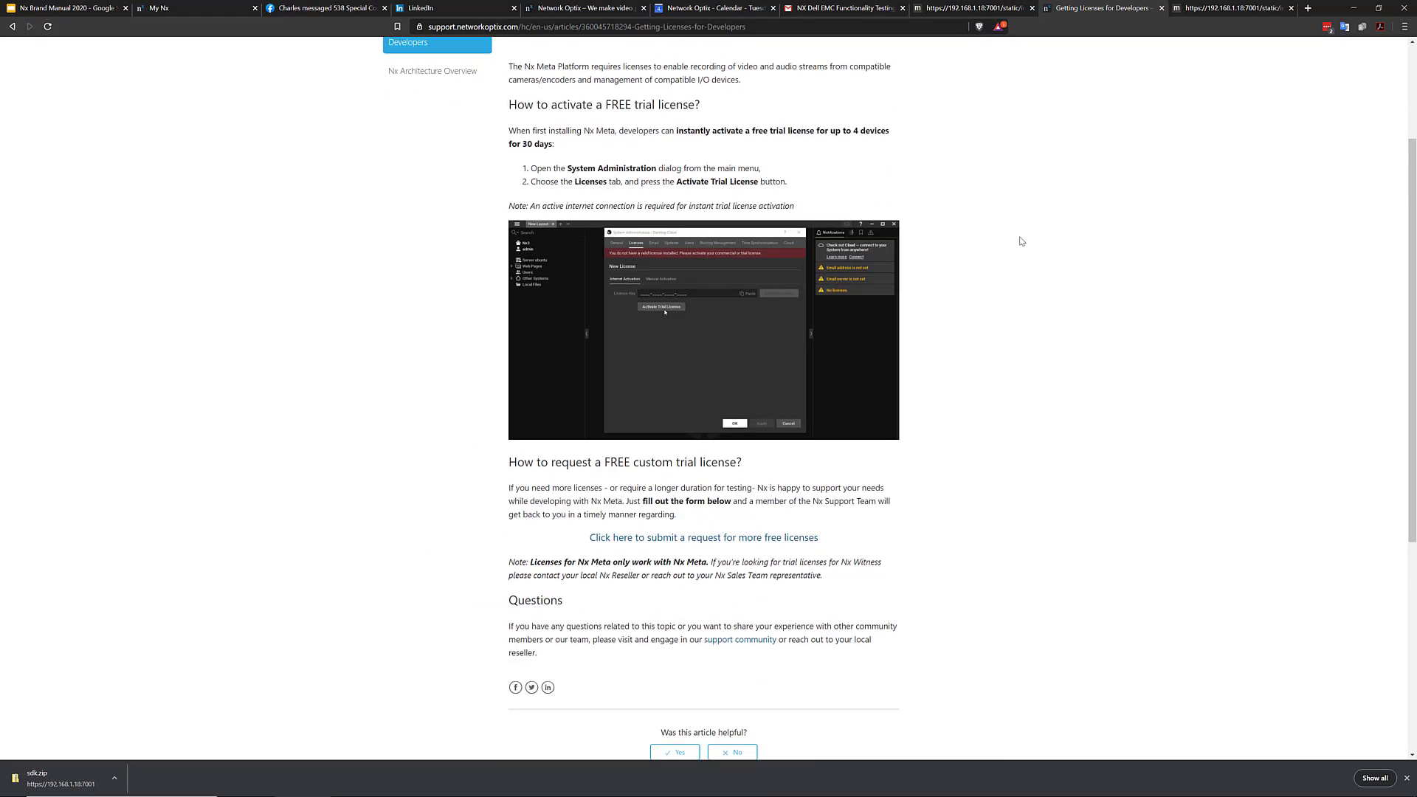
{"action": "scroll", "coordinate": [1022, 244], "scroll_direction": "down", "scroll_amount": 2}
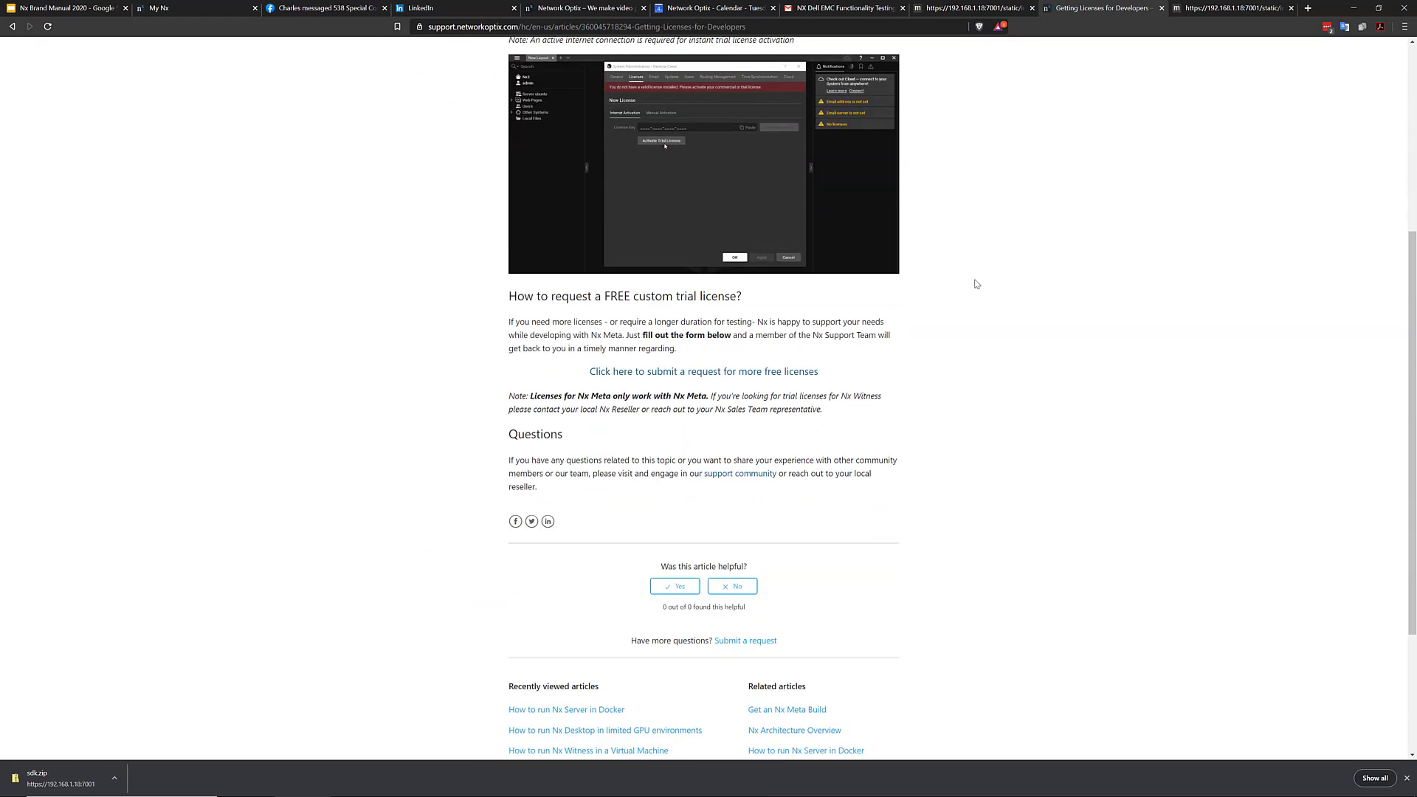
Browse the Airtable request form for more free licences, then return to the Getting Licenses article
{"action": "left_click", "coordinate": [734, 373]}
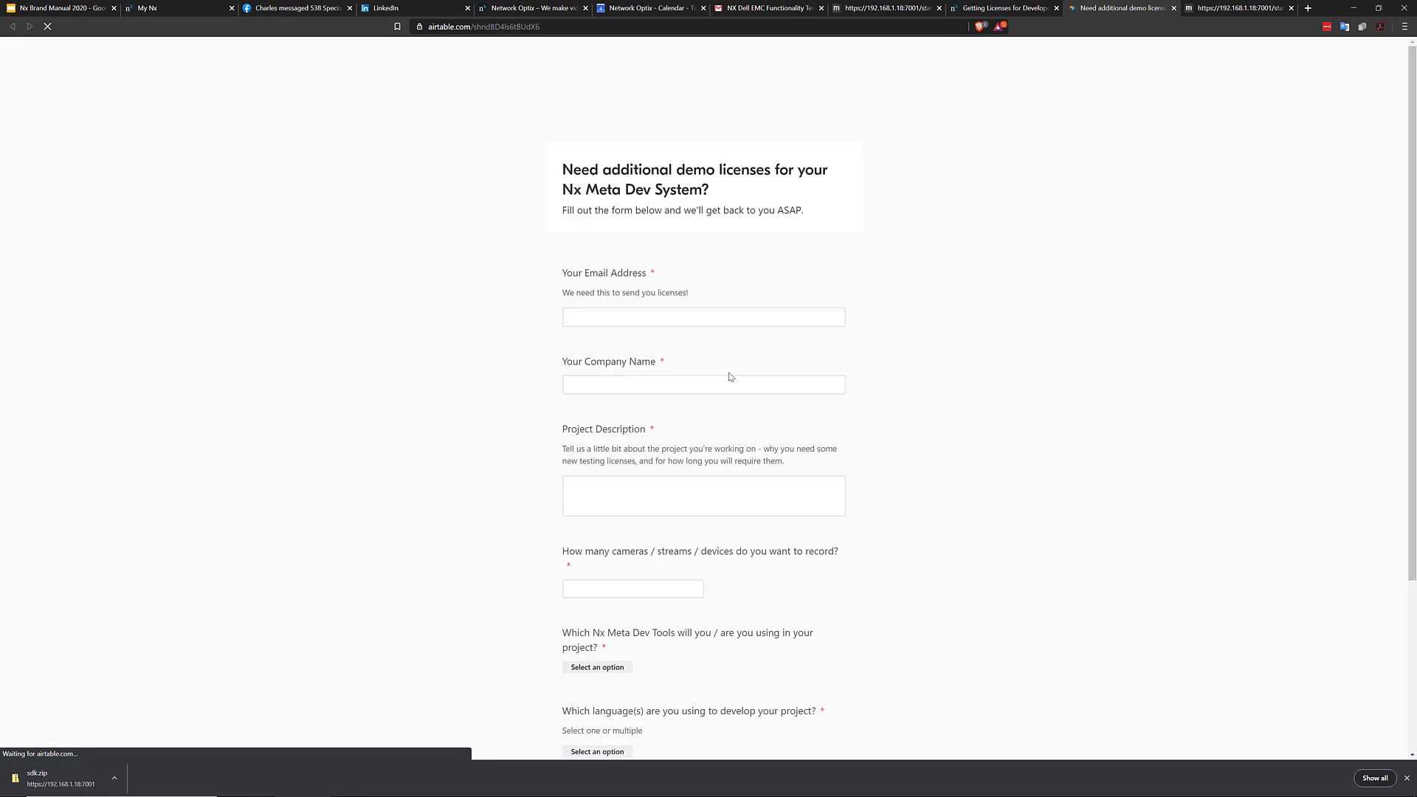
{"action": "scroll", "coordinate": [781, 346], "scroll_direction": "down", "scroll_amount": 3}
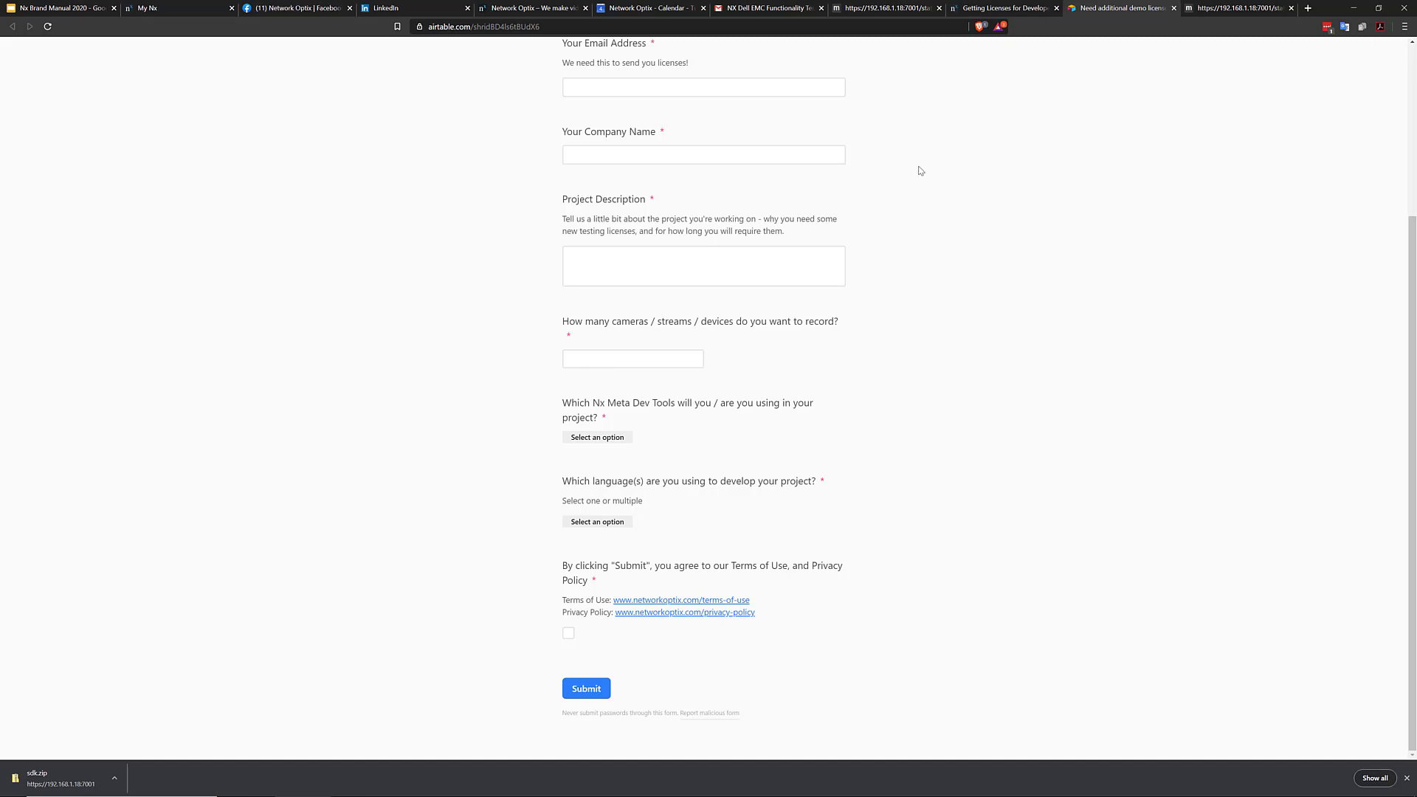
{"action": "left_click", "coordinate": [1011, 8]}
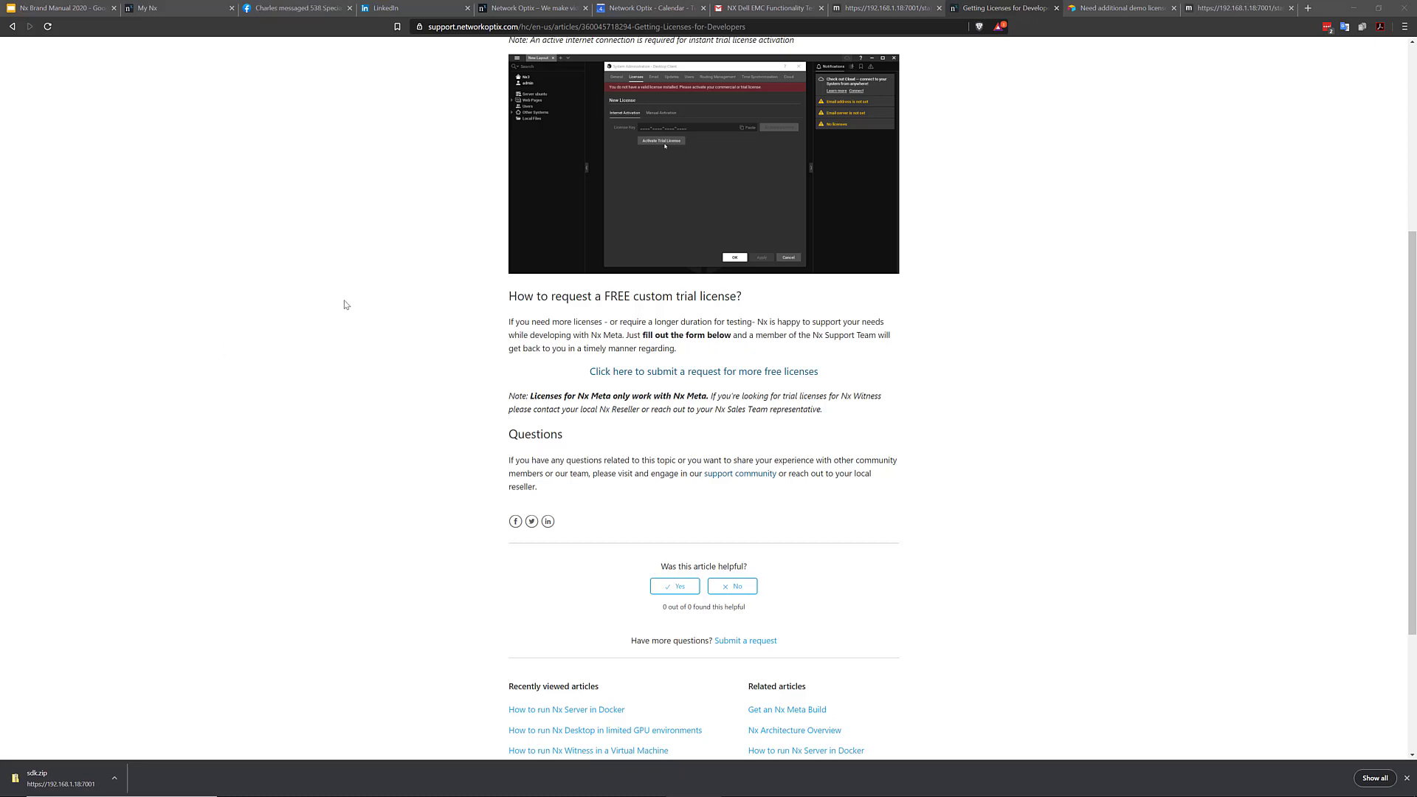
Close the Facebook tab, scroll the article to the top, and minimize the browser
{"action": "left_click", "coordinate": [349, 8]}
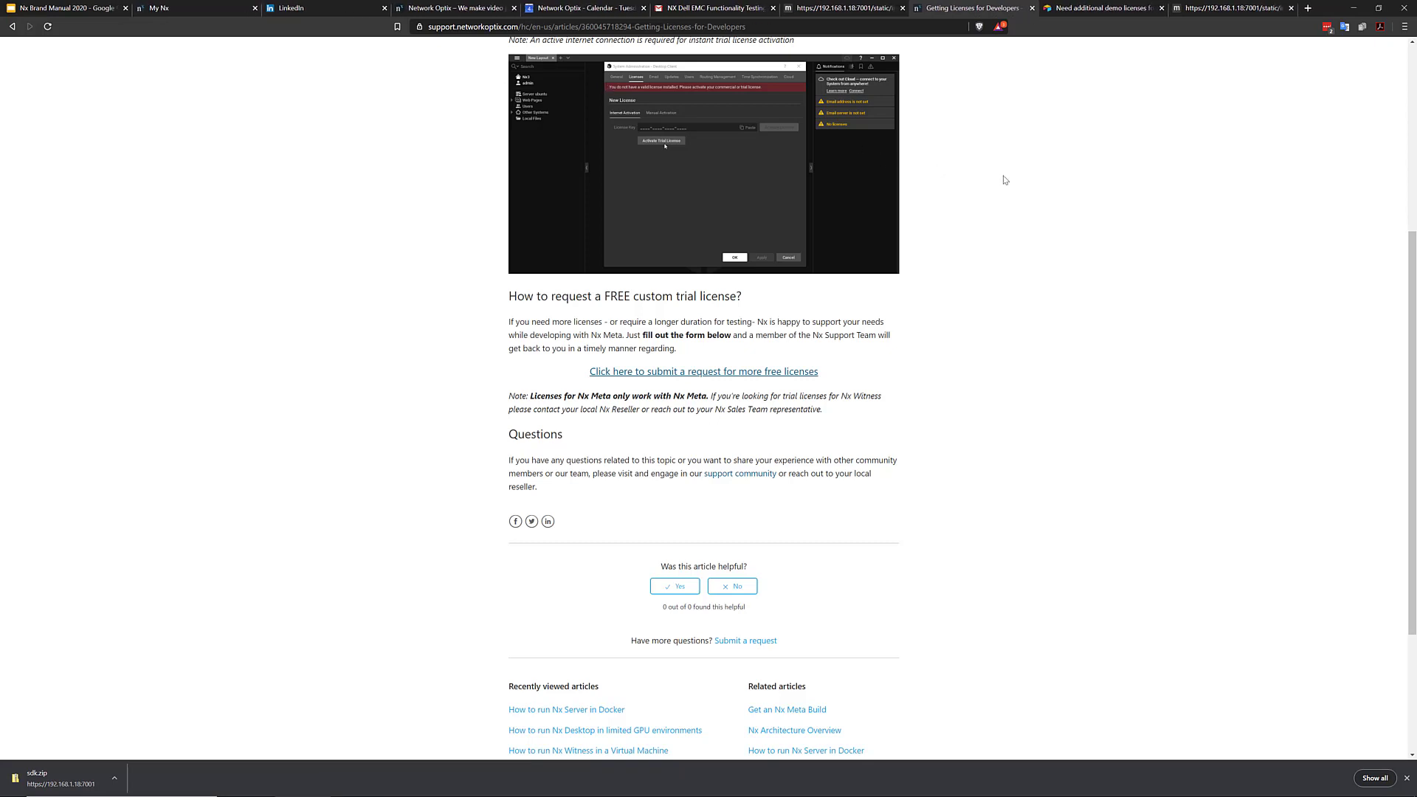
{"action": "scroll", "coordinate": [993, 267], "scroll_direction": "up", "scroll_amount": 5}
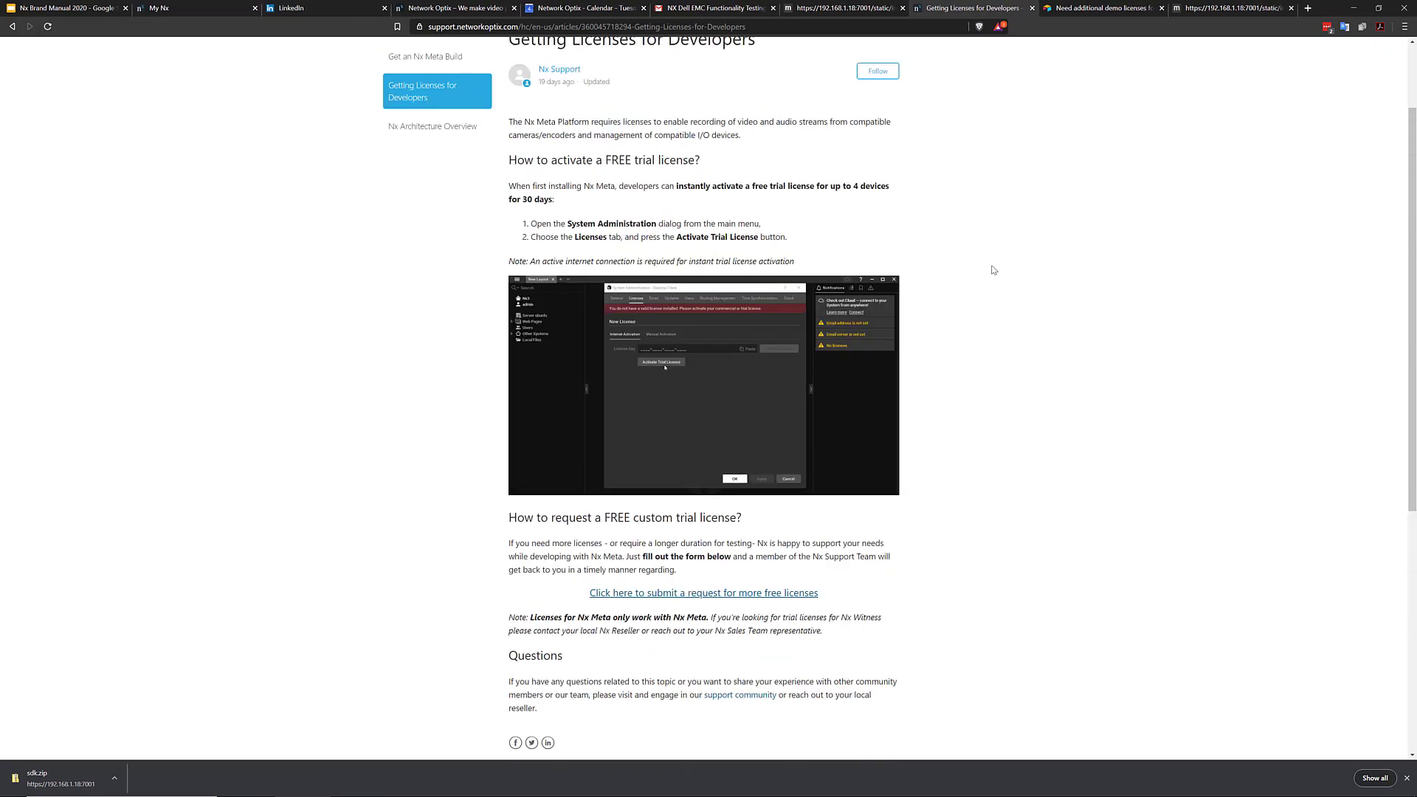
{"action": "left_click", "coordinate": [1355, 11]}
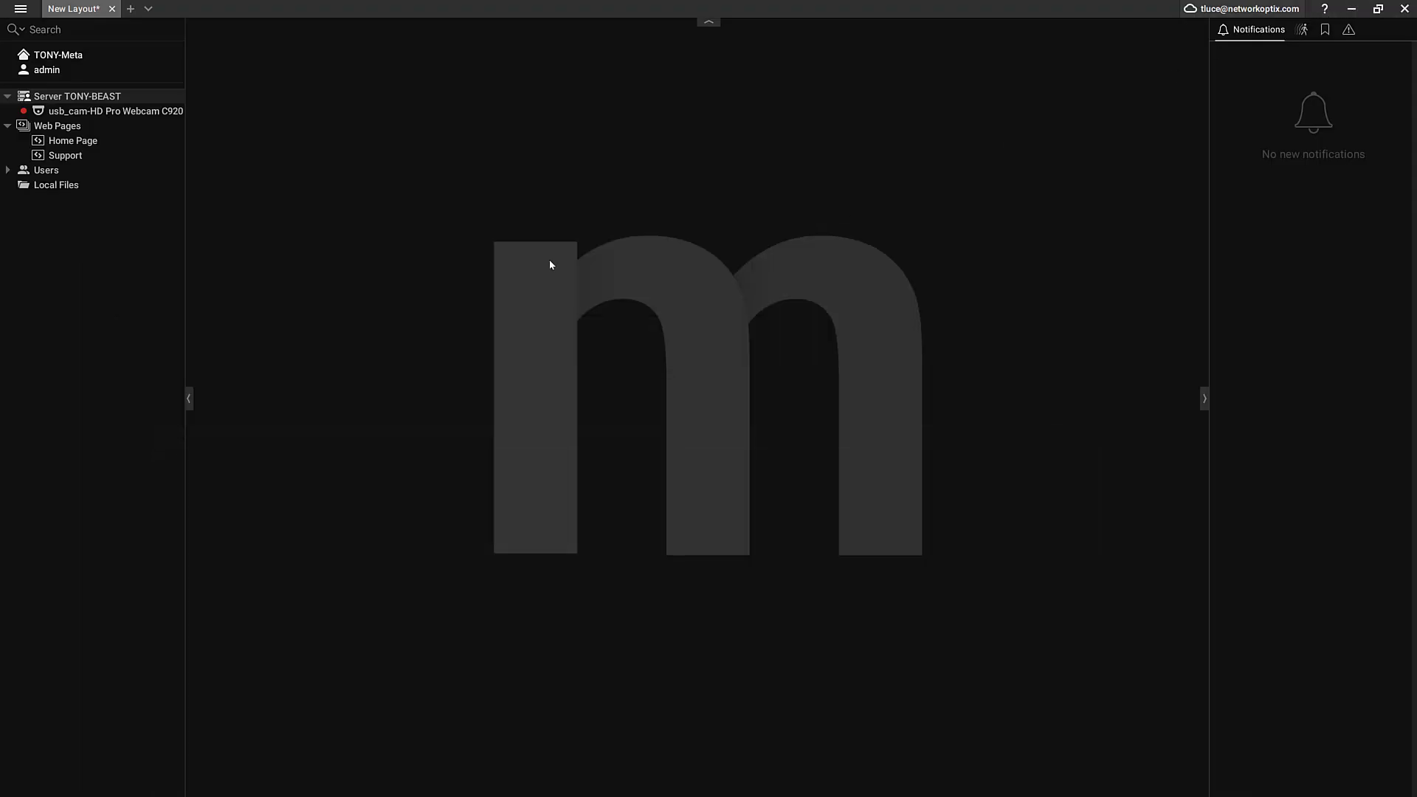
Choose Disconnect from Server in the client's main menu
{"action": "left_click", "coordinate": [21, 8]}
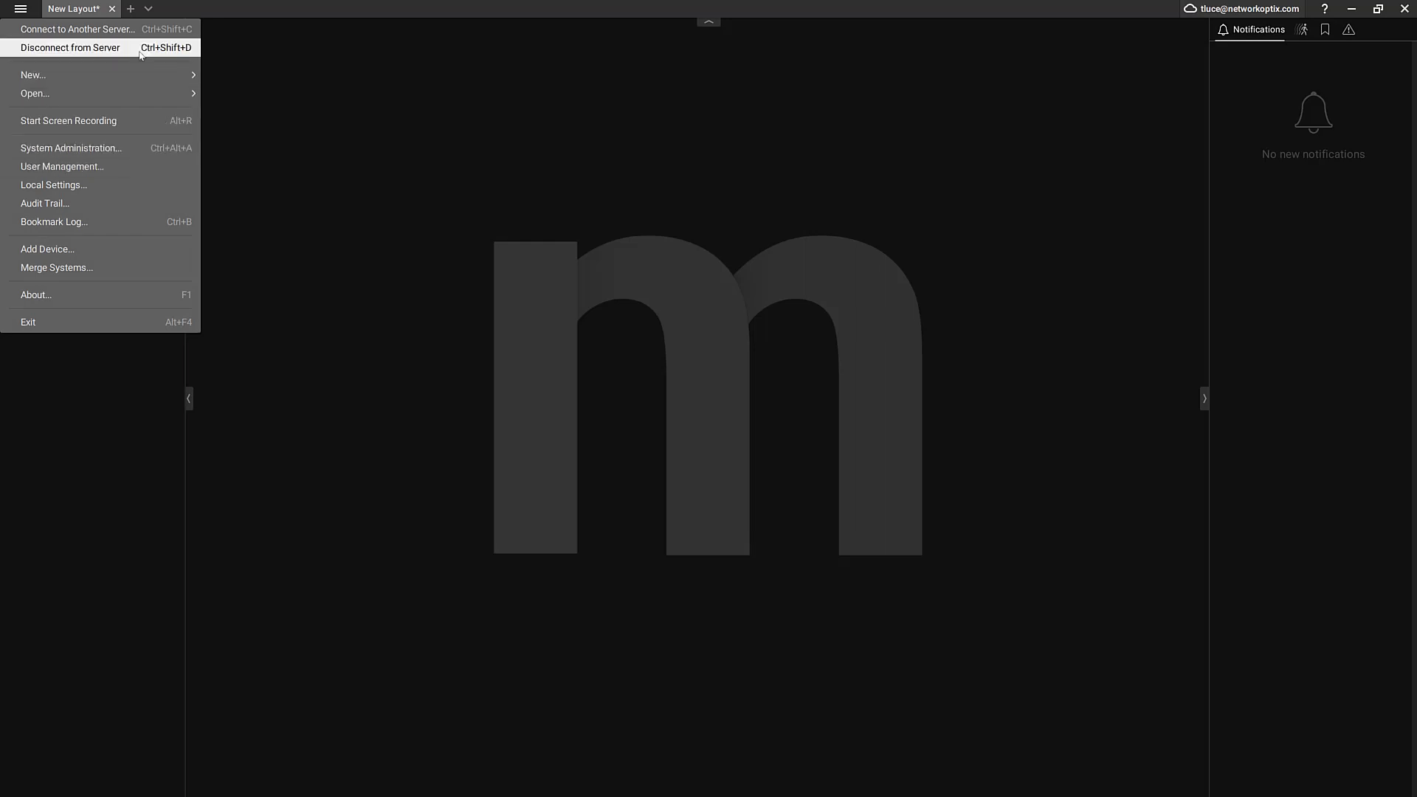
{"action": "left_click", "coordinate": [111, 47]}
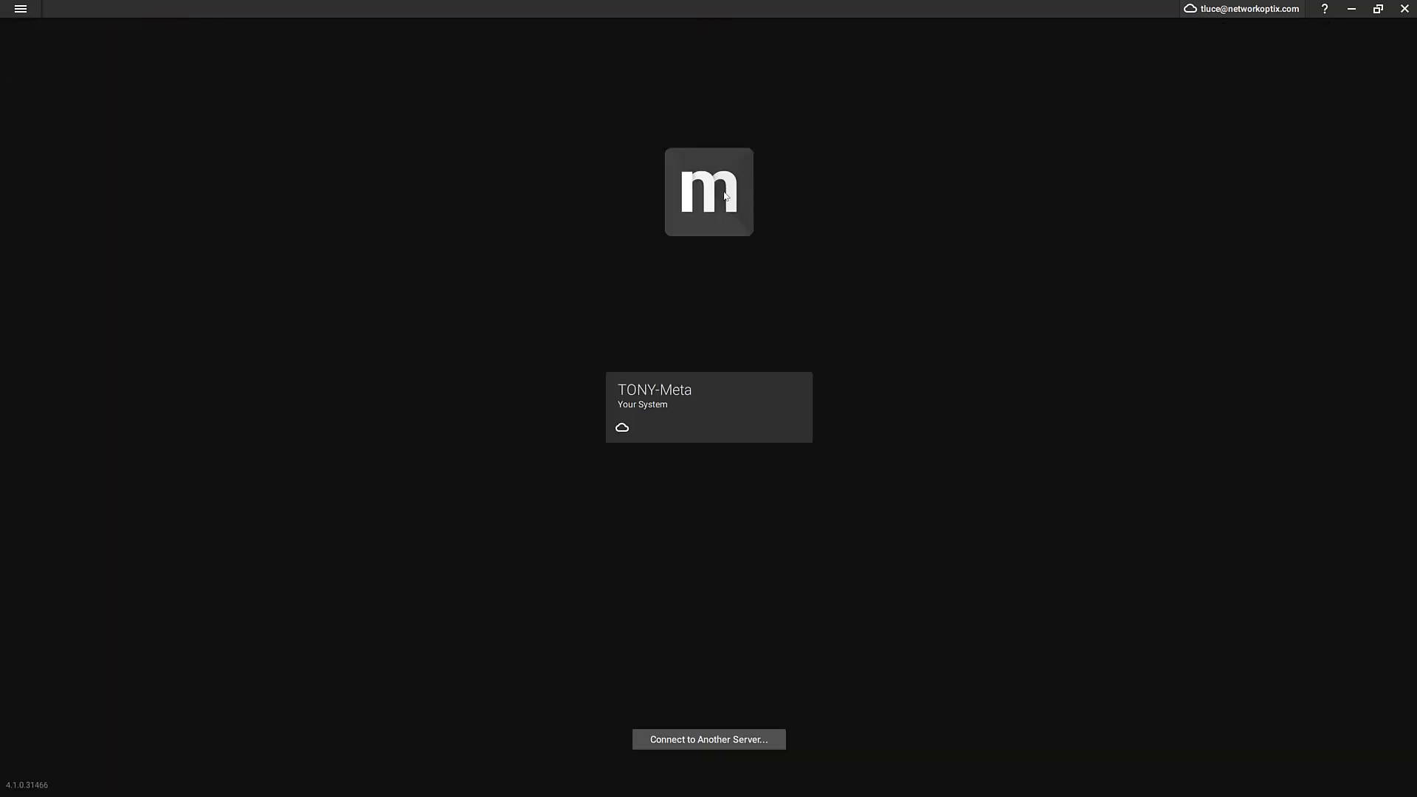